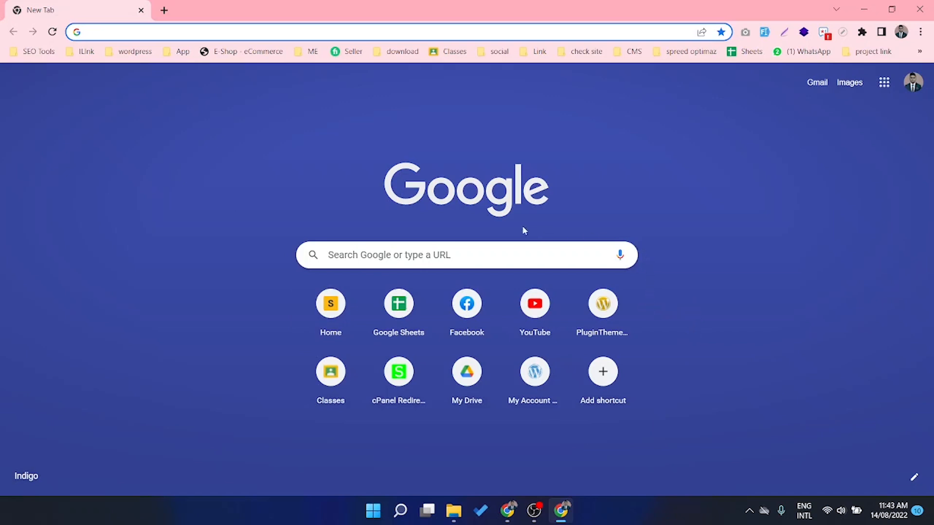
Bring up Chrome's New Tab page from the taskbar
left_click(537, 509)
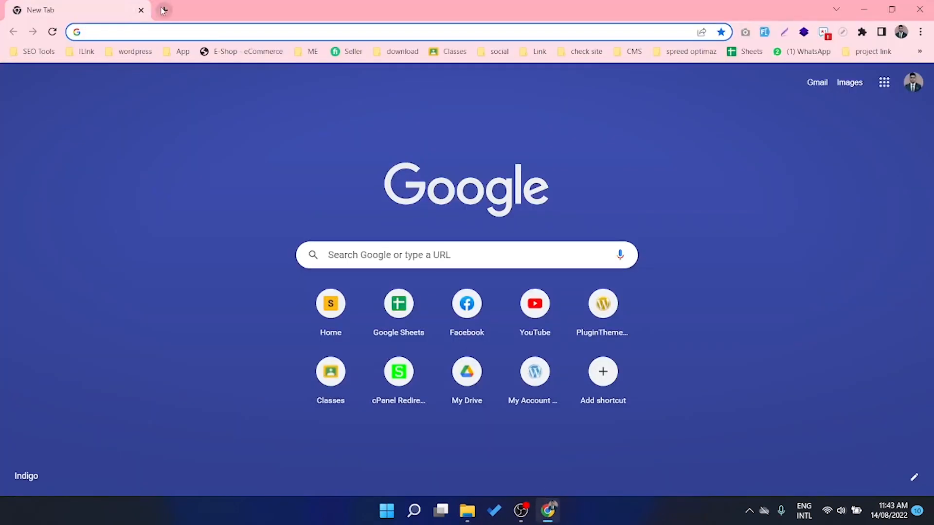
Search for 'xampp download' and open the Apache Friends download page
left_click(142, 33)
type("x")
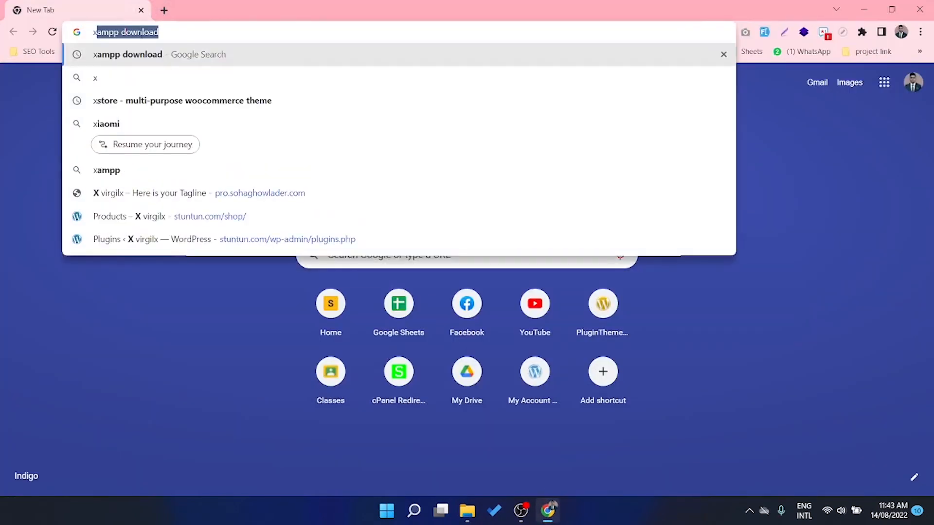
type("ampp download")
key("Return")
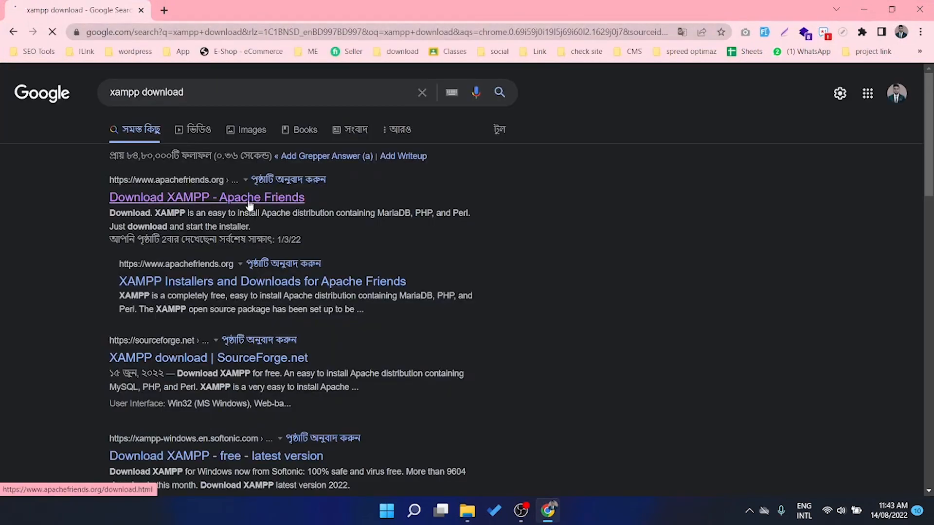
left_click(249, 199)
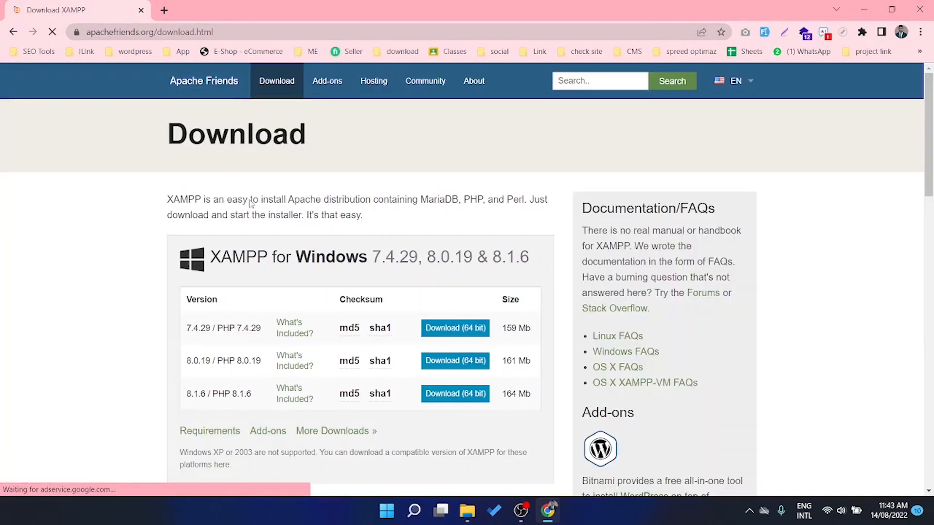
Start downloading the 64-bit XAMPP 8.1.6 Windows installer, then minimize Chrome
scroll(251, 203, "down", 2)
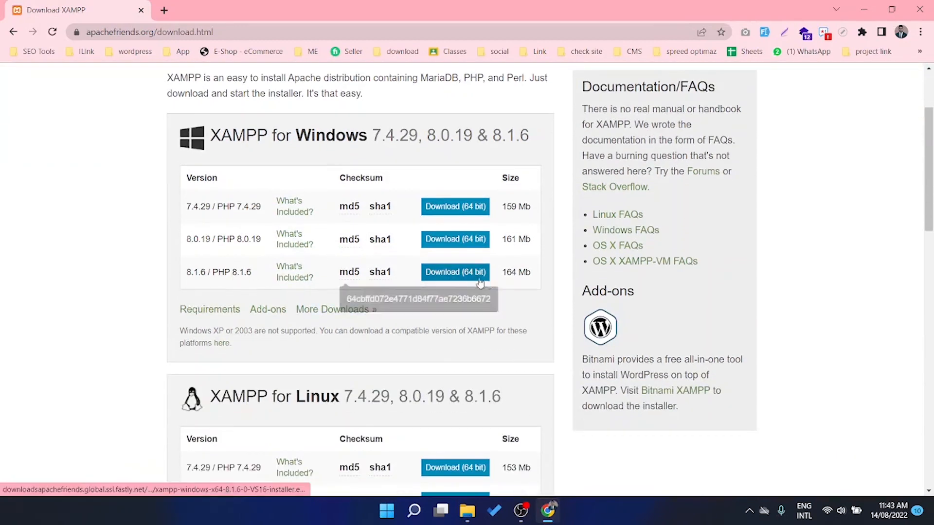
left_click(453, 276)
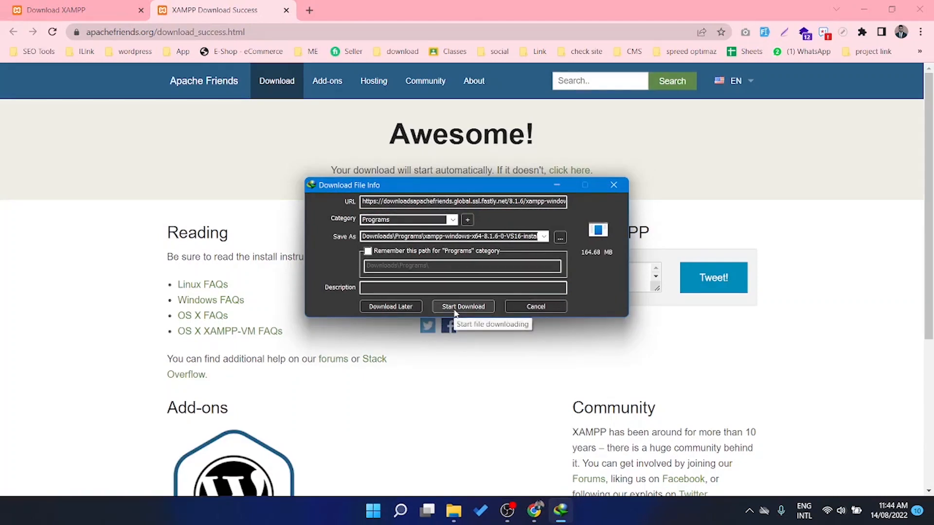
left_click(613, 184)
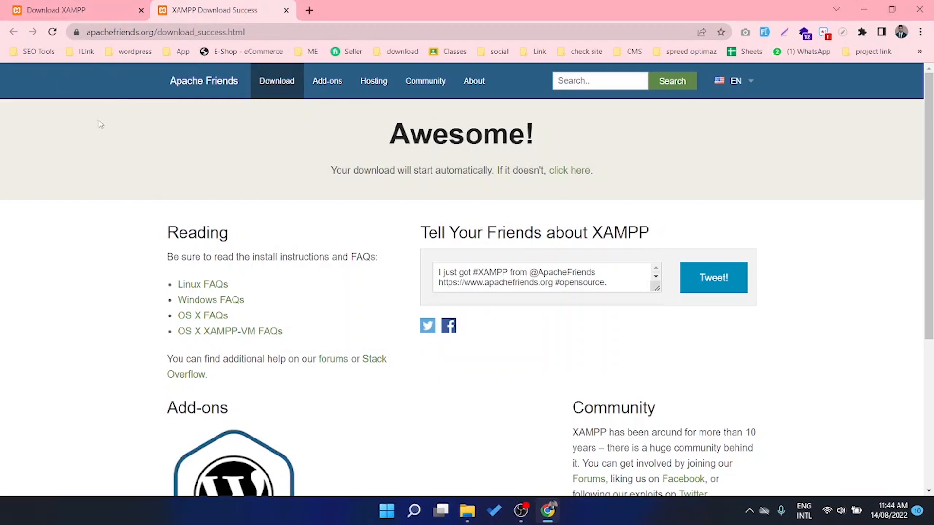
left_click(863, 9)
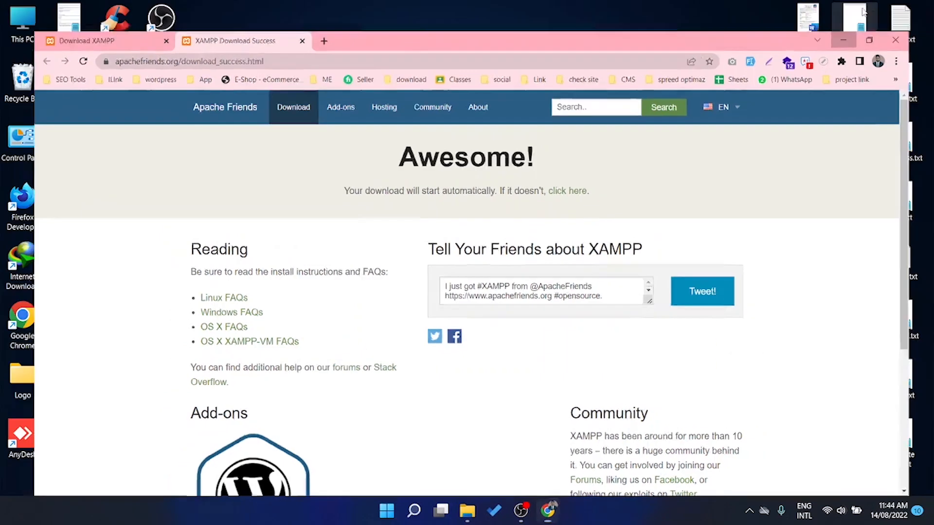
Launch XAMPP Control Panel and start the Apache and MySQL services, then return to Chrome
left_click(413, 514)
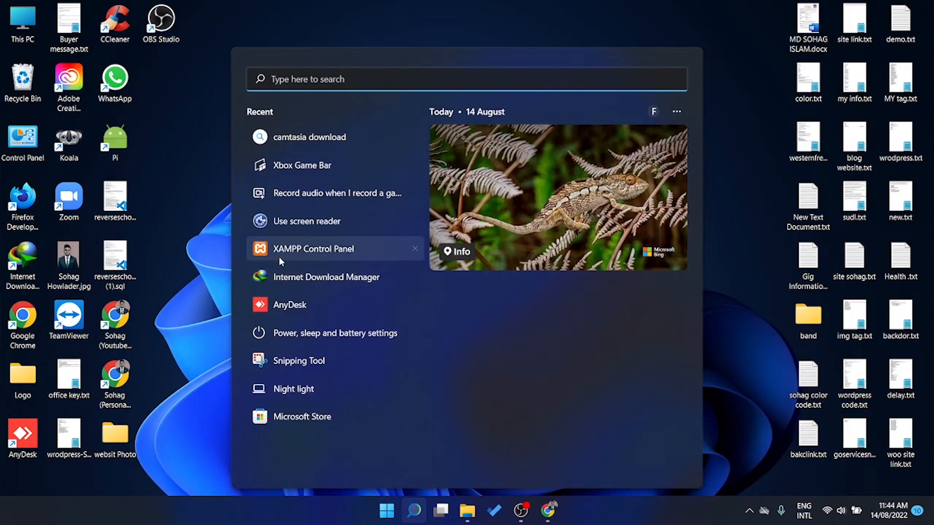
left_click(317, 249)
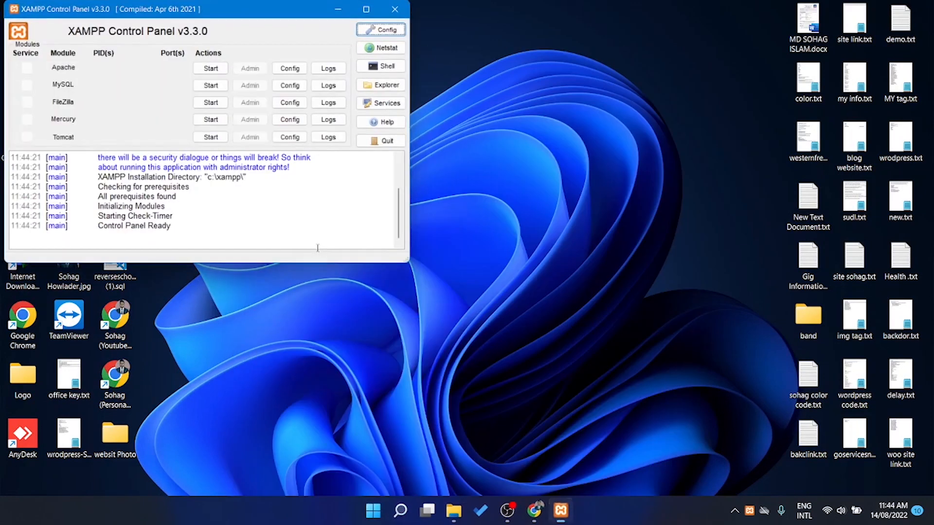
left_click_drag(72, 12, 279, 51)
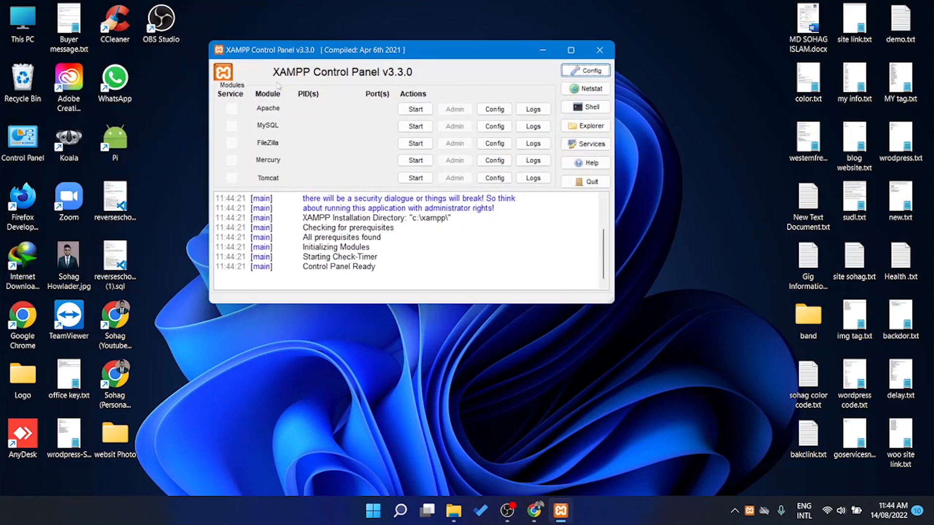
left_click(414, 109)
left_click(415, 126)
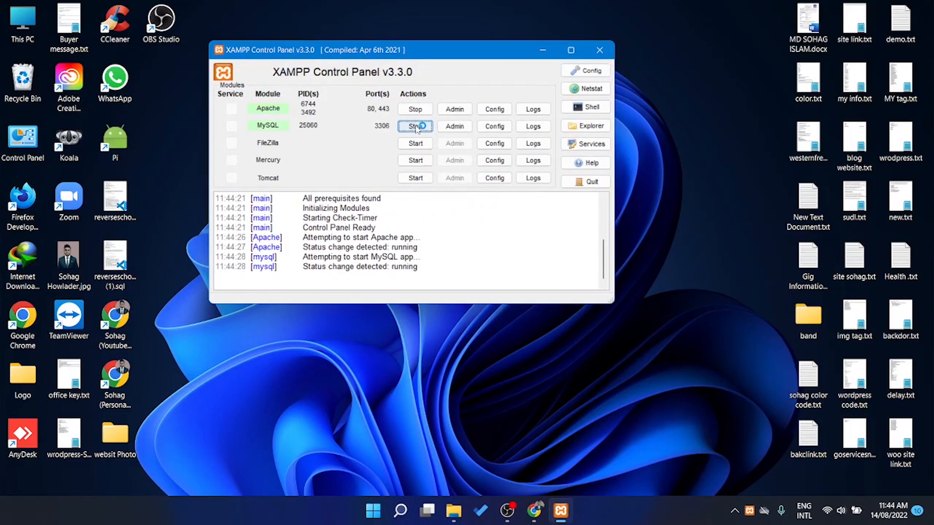
left_click(534, 511)
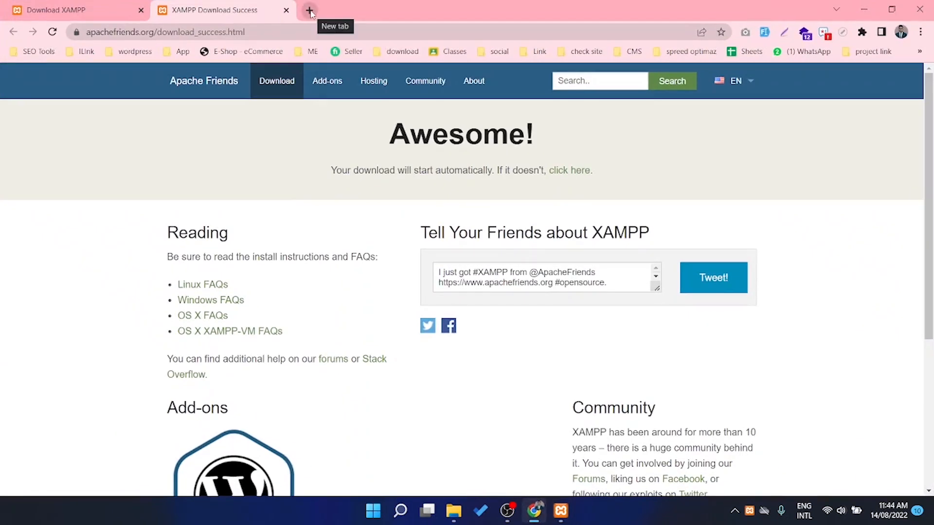
In a new tab, search 'wordpress download' and open the WordPress.org download page
left_click(310, 11)
type("wo")
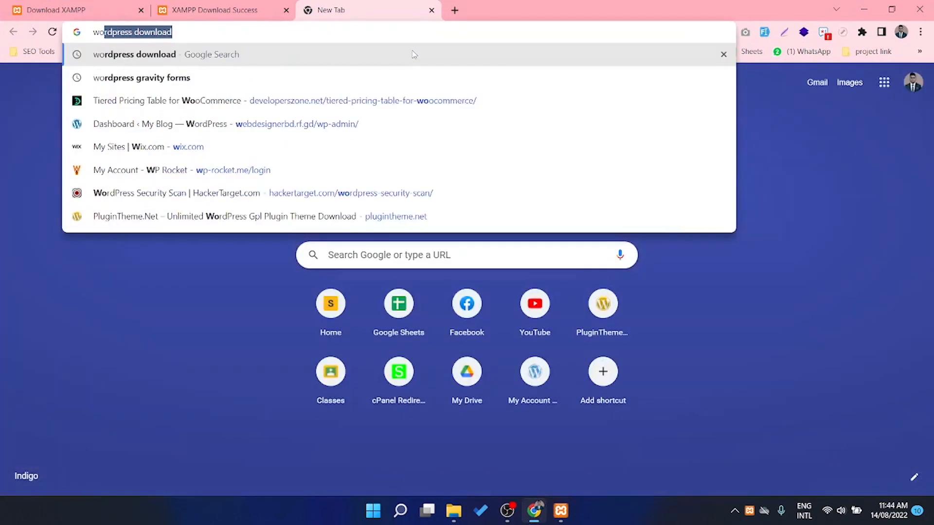
key("Return")
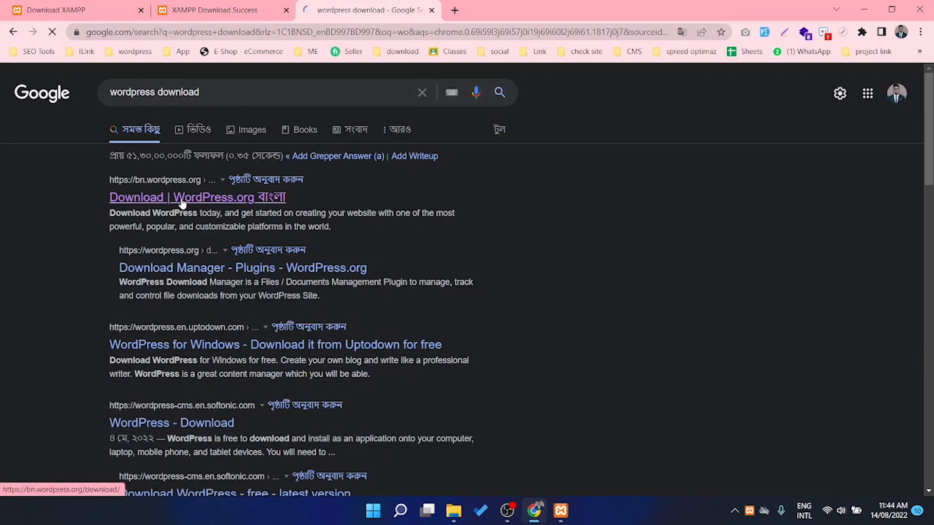
left_click(182, 198)
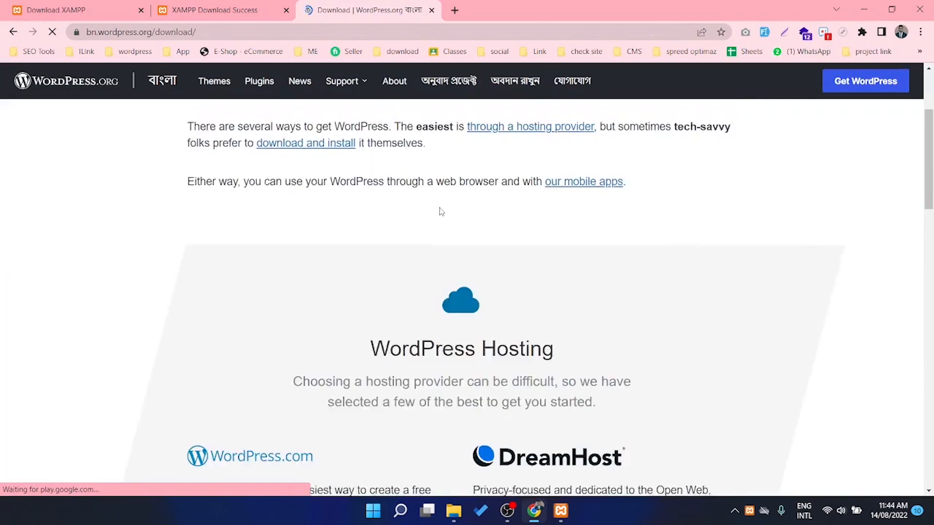
Download WordPress 6.0.1, keeping the duplicate under a numbered name, then minimize Chrome
scroll(440, 210, "down", 4)
scroll(440, 213, "down", 7)
scroll(423, 262, "up", 2)
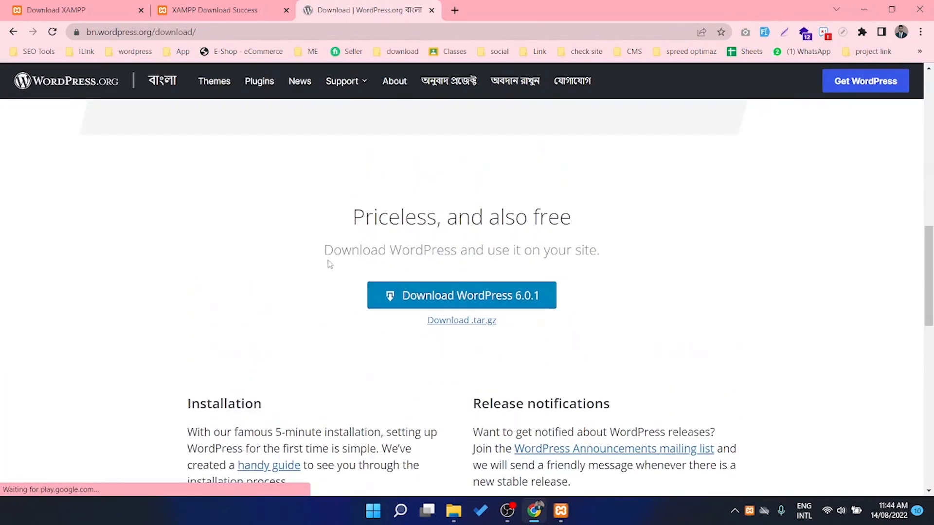
left_click(465, 301)
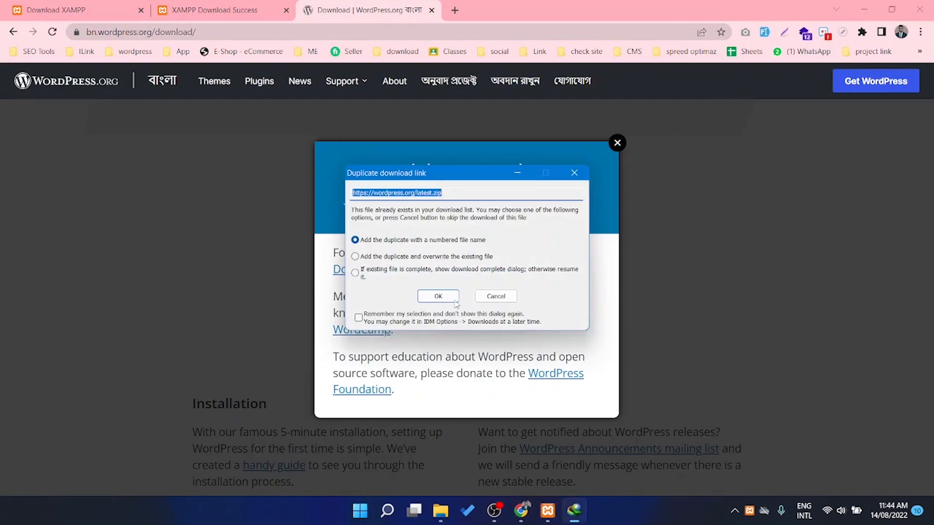
left_click(432, 297)
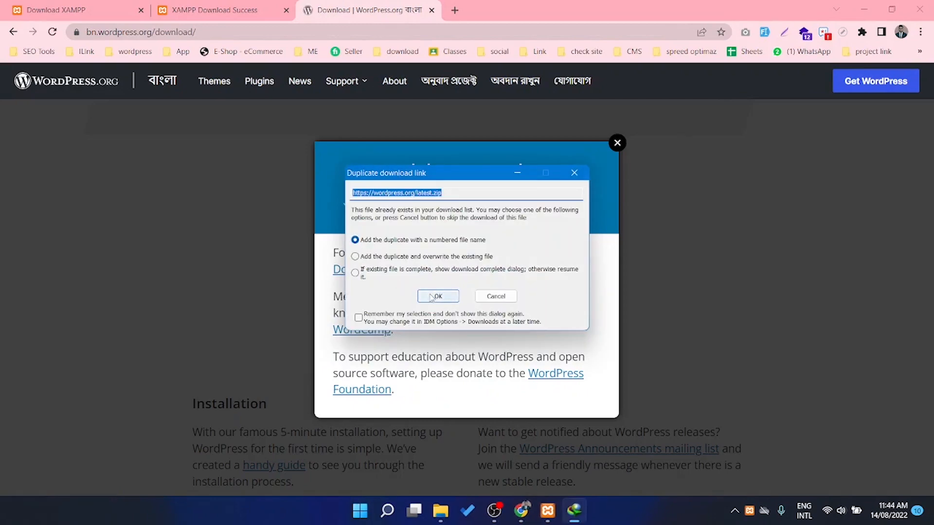
left_click(617, 142)
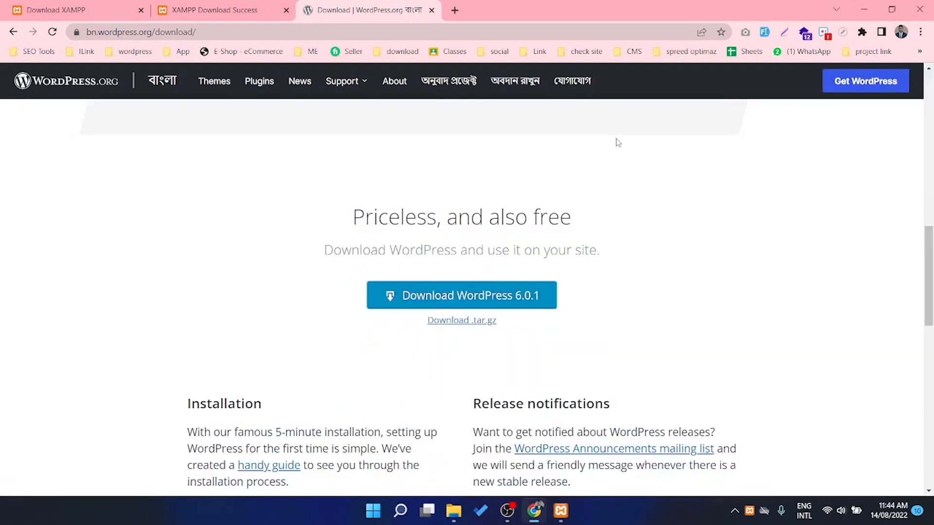
left_click(863, 9)
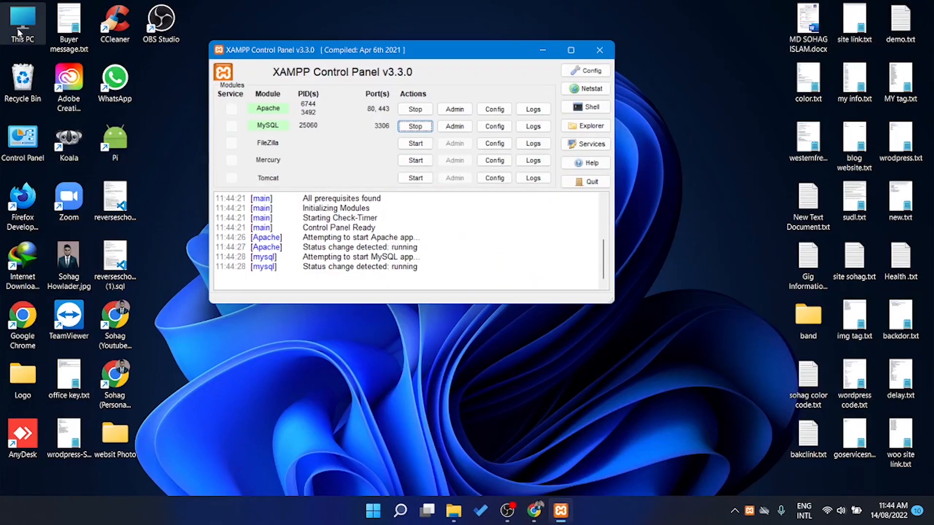
Select wordpress-6.0.1.zip in Downloads, then navigate to C:\xampp\htdocs
double_click(18, 34)
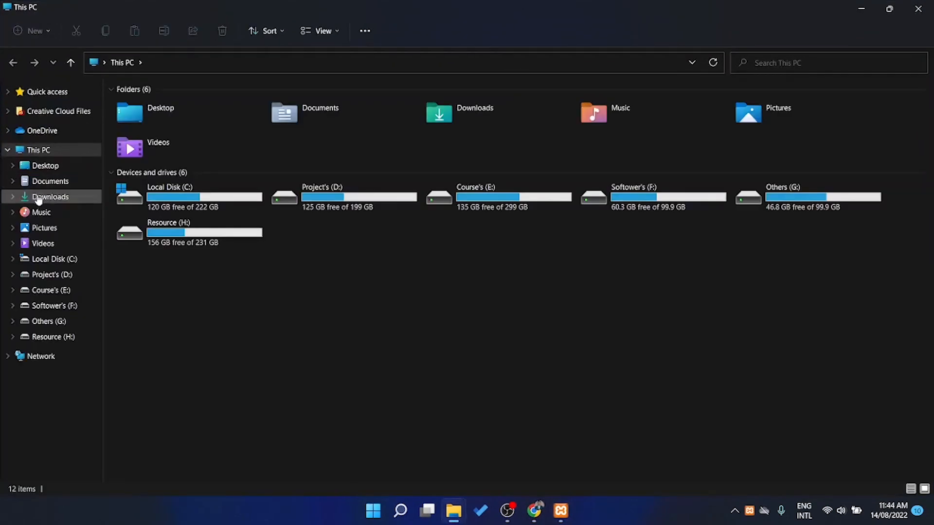
left_click(40, 197)
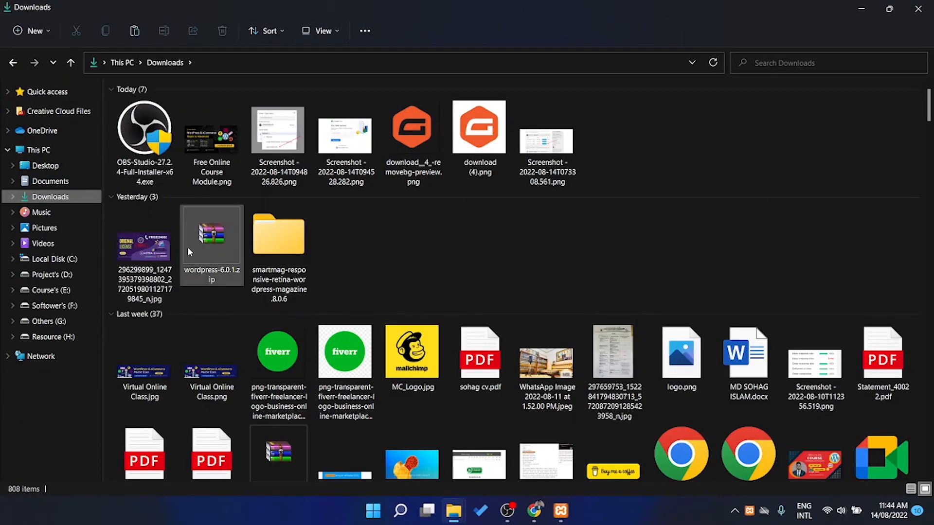
left_click(192, 248)
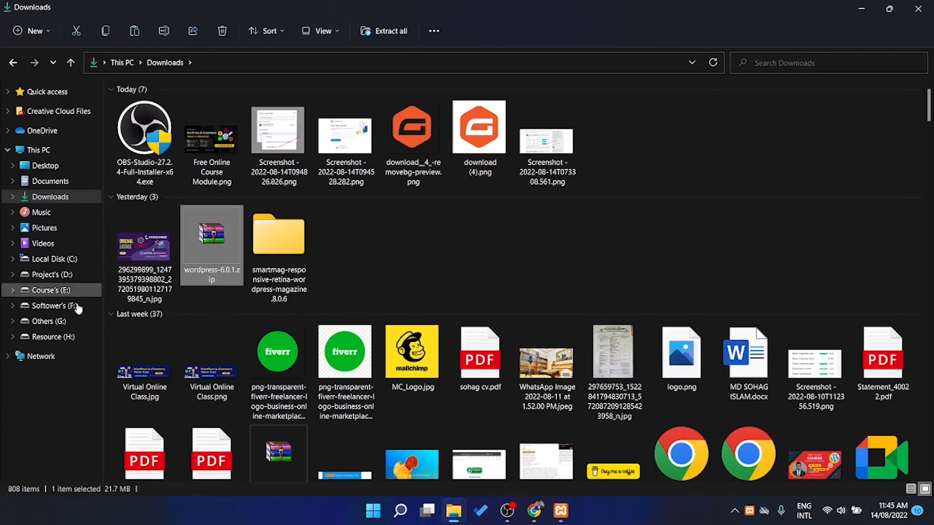
left_click(51, 259)
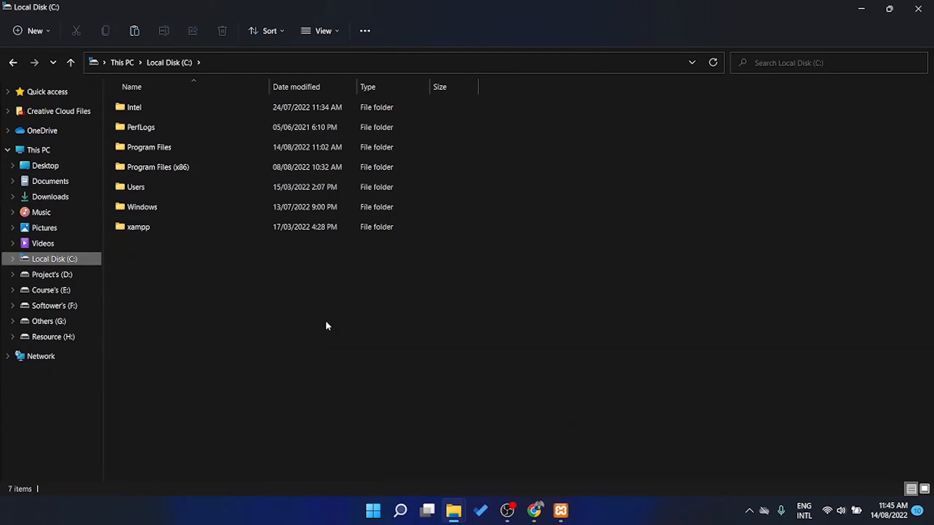
double_click(141, 228)
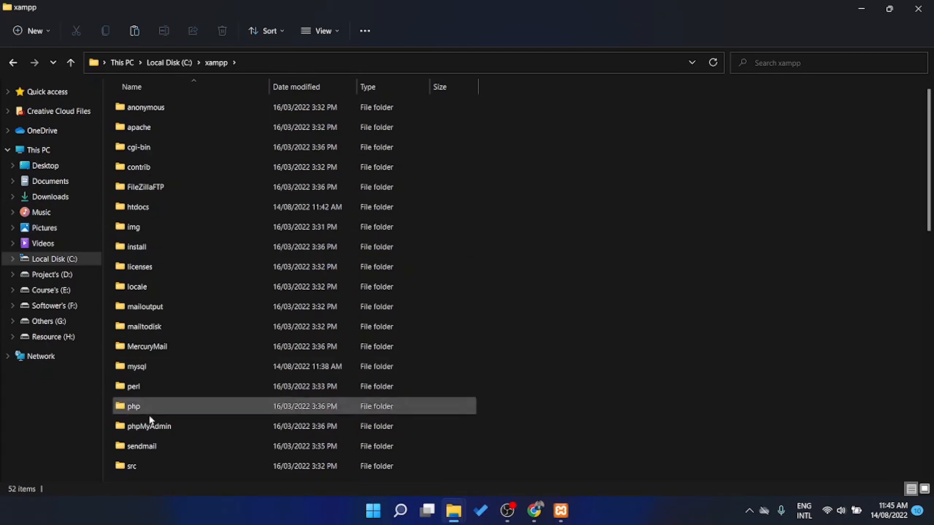
double_click(167, 207)
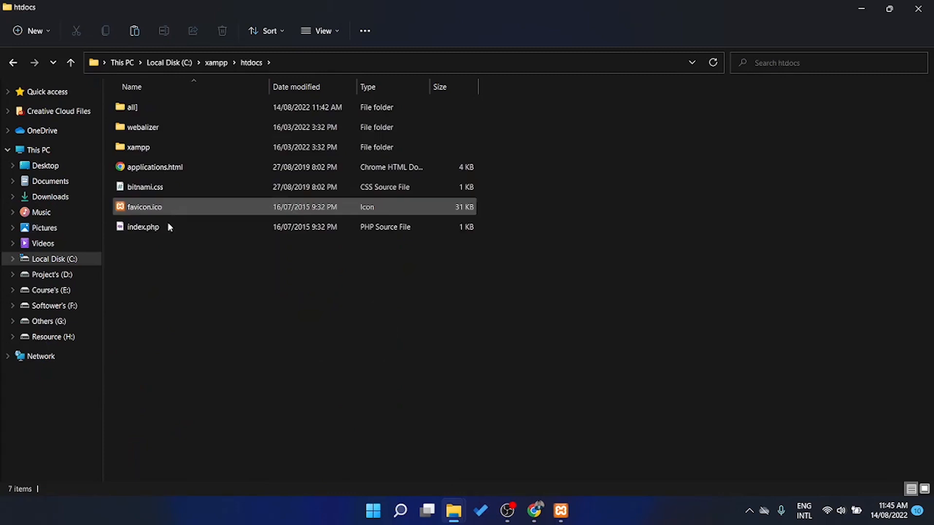
Create a new folder named 'project' in htdocs
left_click(22, 31)
left_click(41, 59)
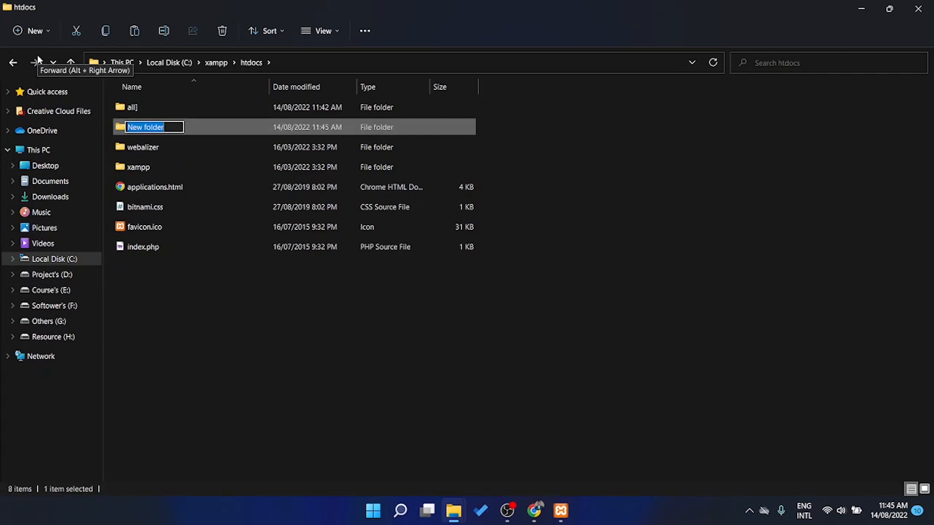
type("project")
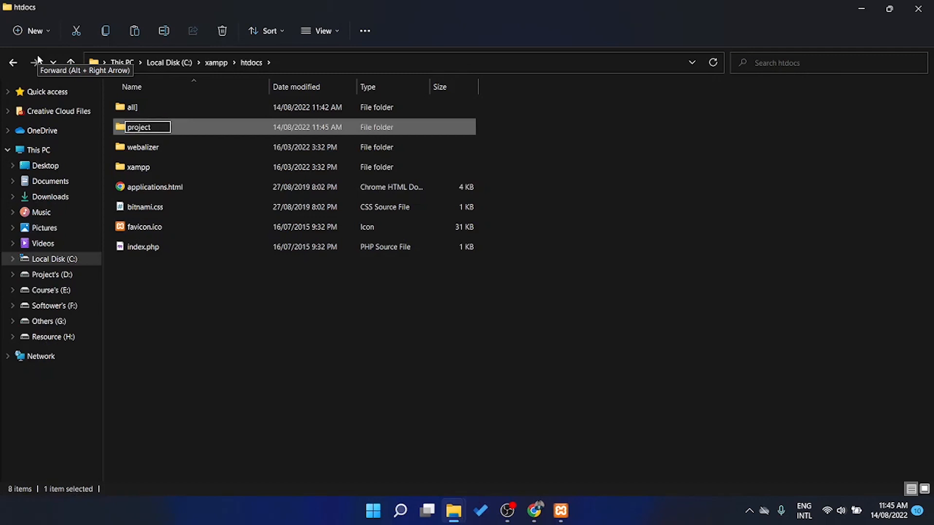
key("Return")
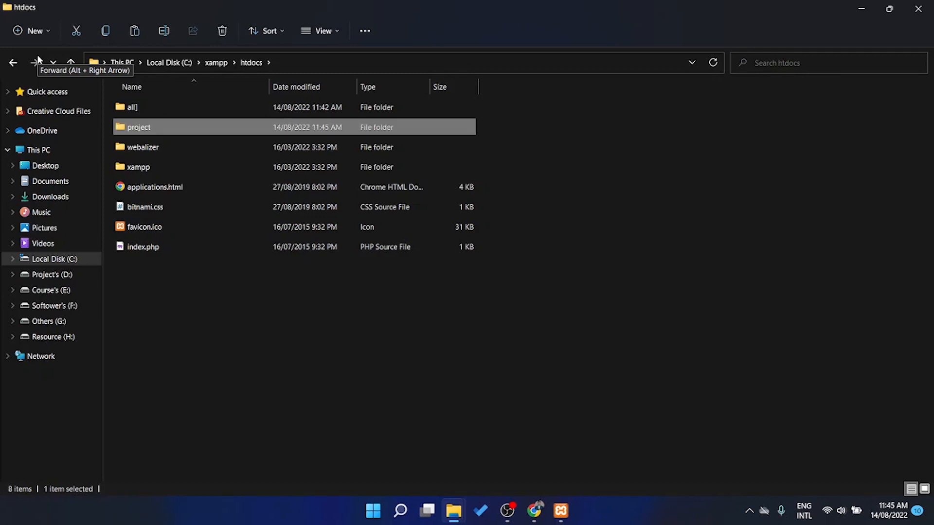
Paste wordpress-6.0.1.zip into project and extract it to a wordpress-6.0.1 folder
double_click(165, 127)
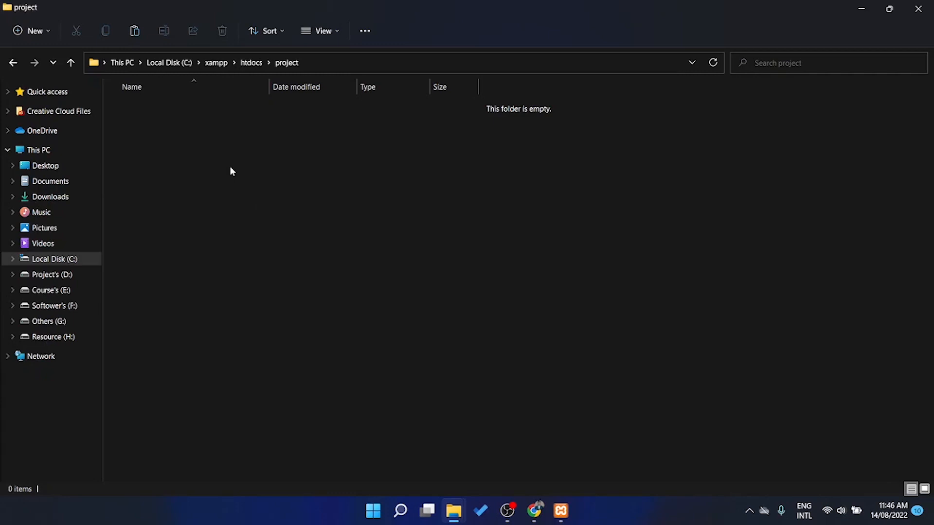
key("ctrl+v")
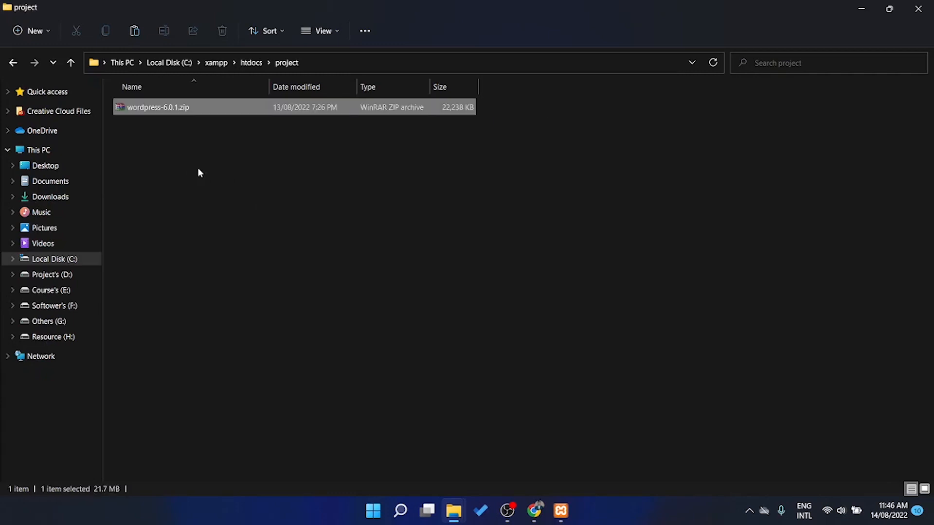
left_click(232, 183)
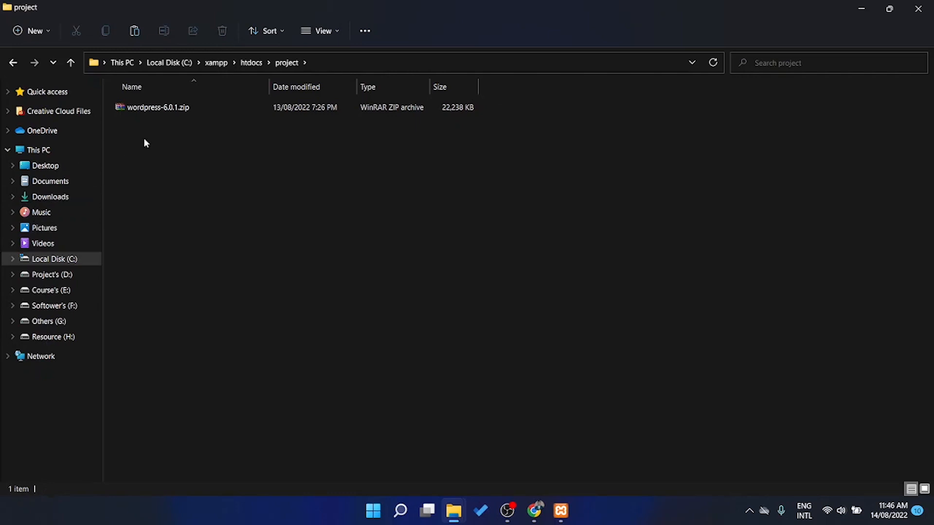
left_click(175, 110)
right_click(175, 110)
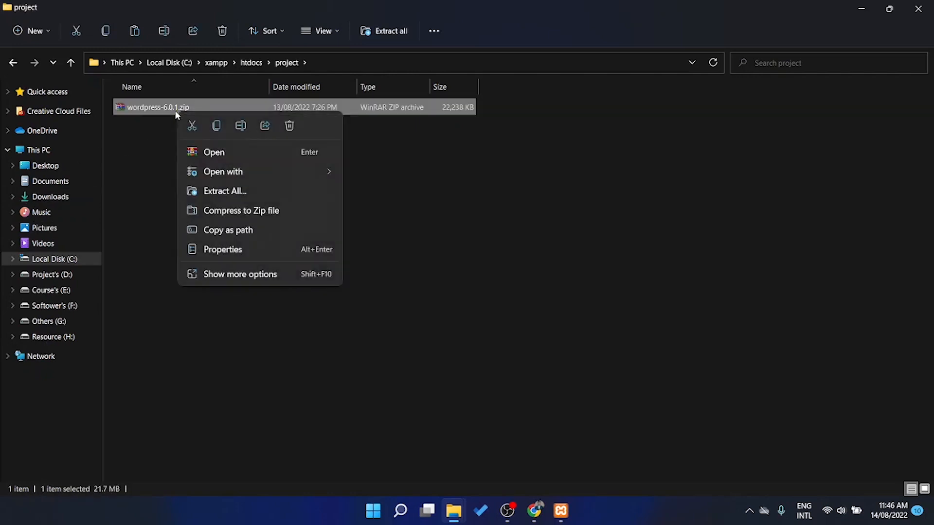
left_click(227, 191)
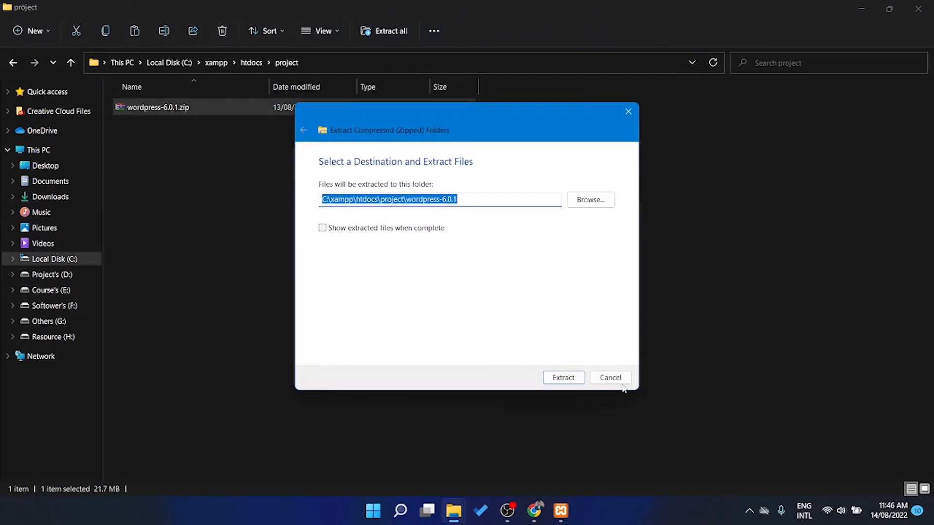
key("Return")
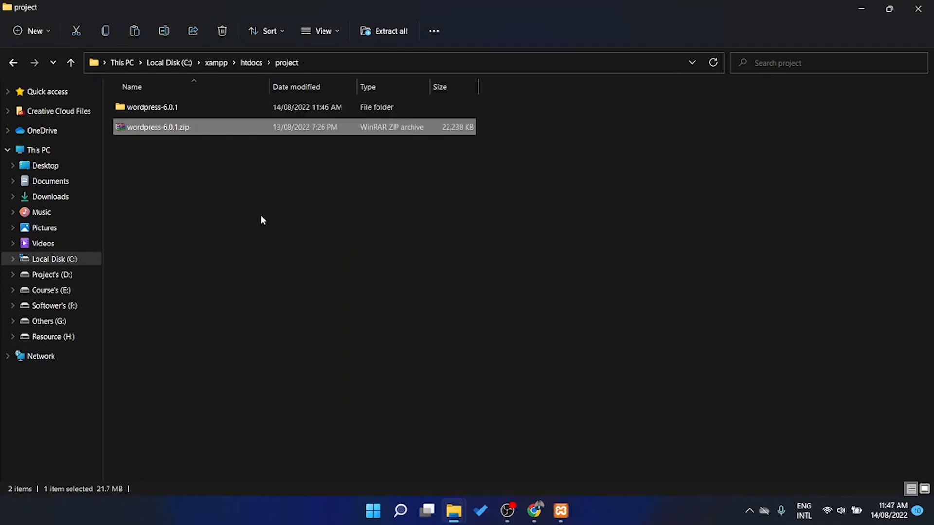
left_click(261, 216)
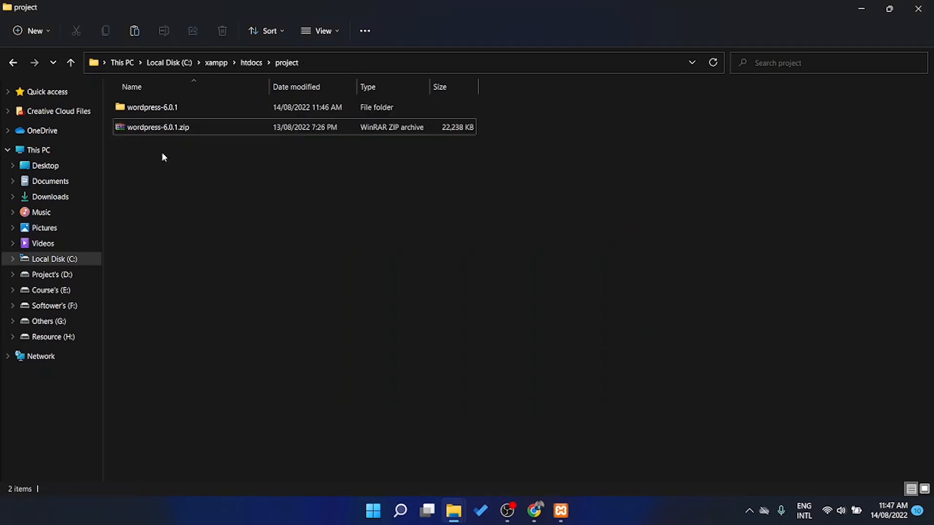
Delete the zip, then cut all 19 files from wordpress-6.0.1\wordpress
left_click(164, 132)
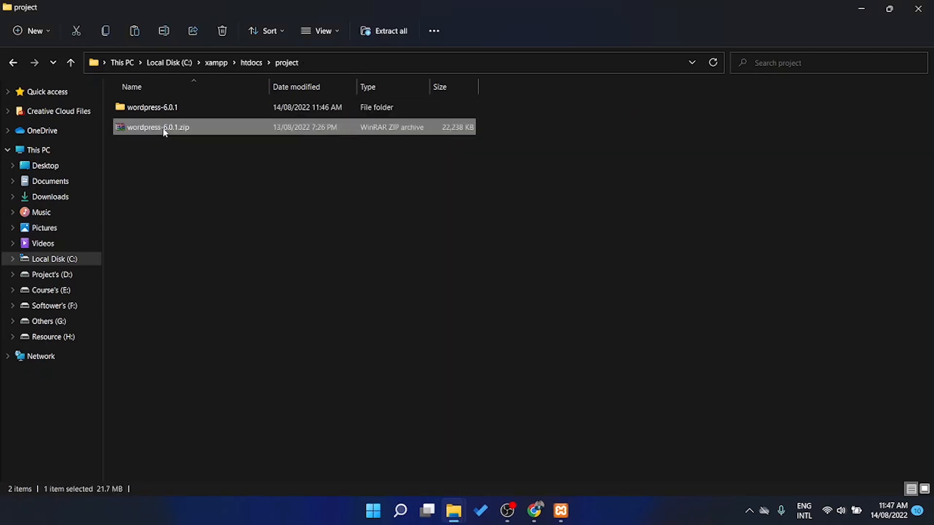
key("Delete")
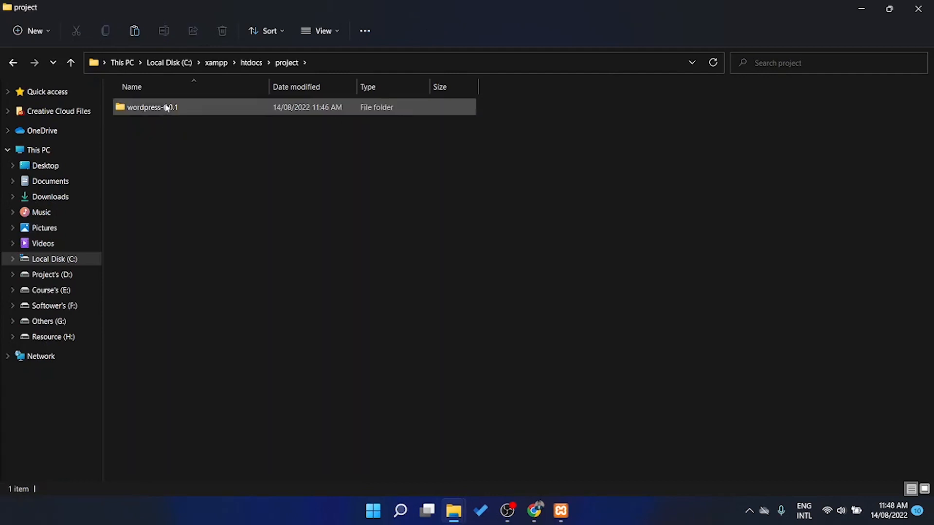
double_click(156, 108)
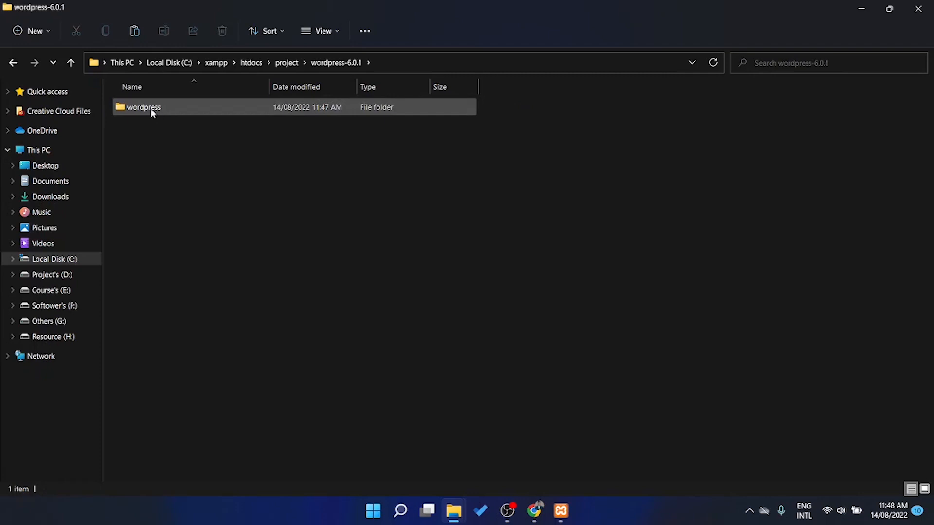
double_click(150, 108)
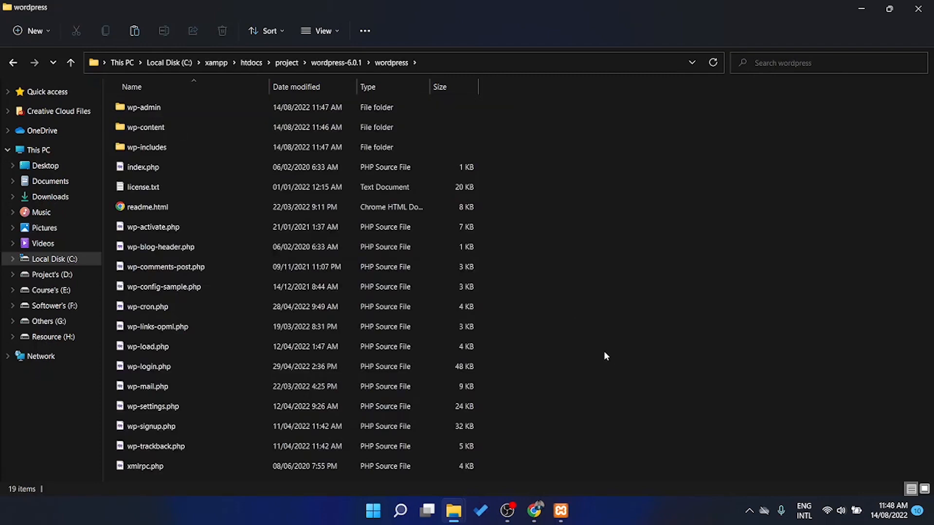
key("ctrl+a")
left_click_drag(499, 103, 122, 523)
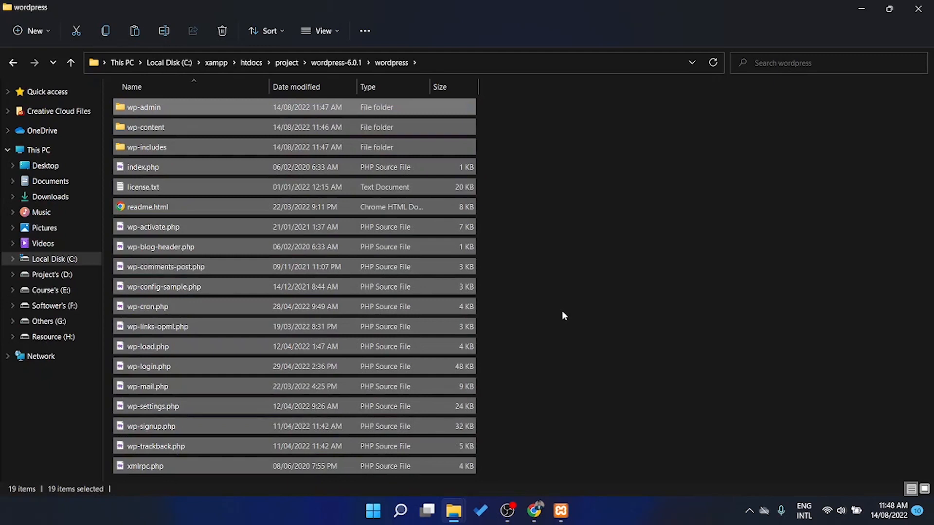
key("ctrl+x")
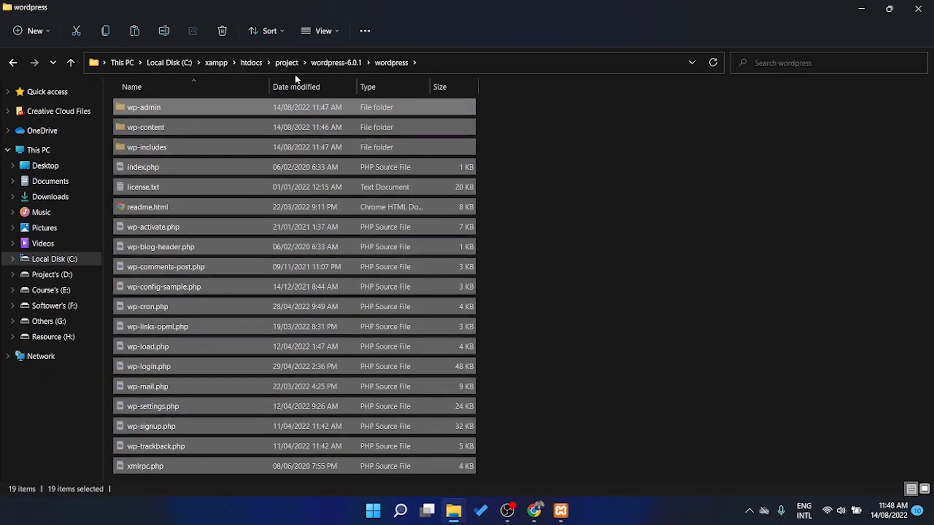
Paste the WordPress files directly into the project folder
left_click(285, 63)
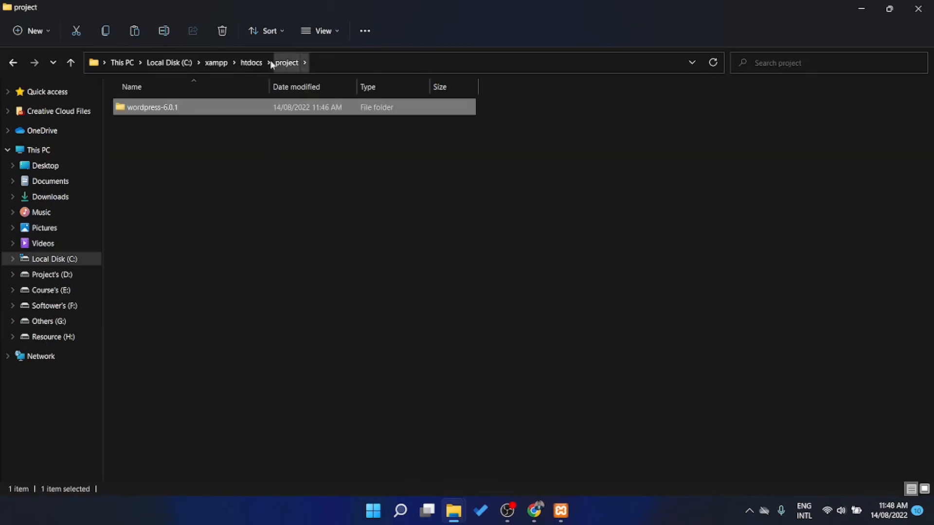
left_click(250, 62)
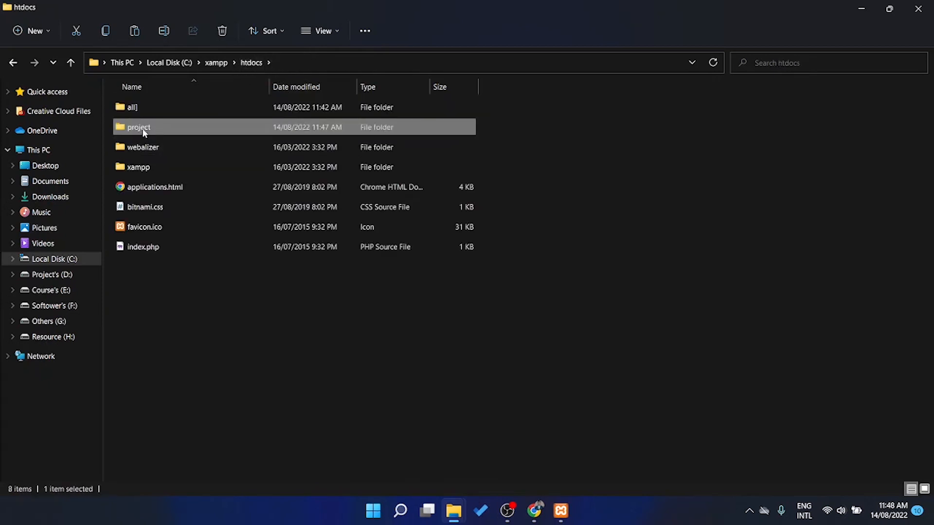
double_click(141, 128)
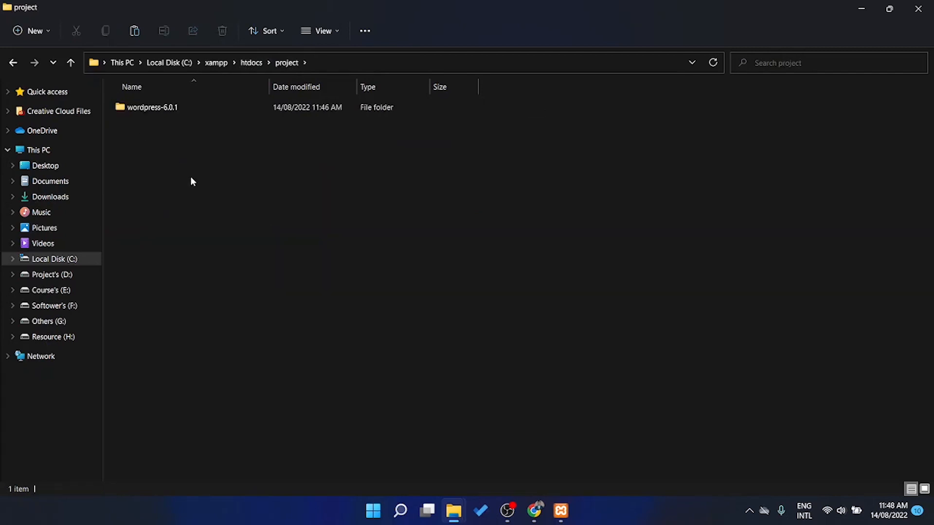
key("ctrl+v")
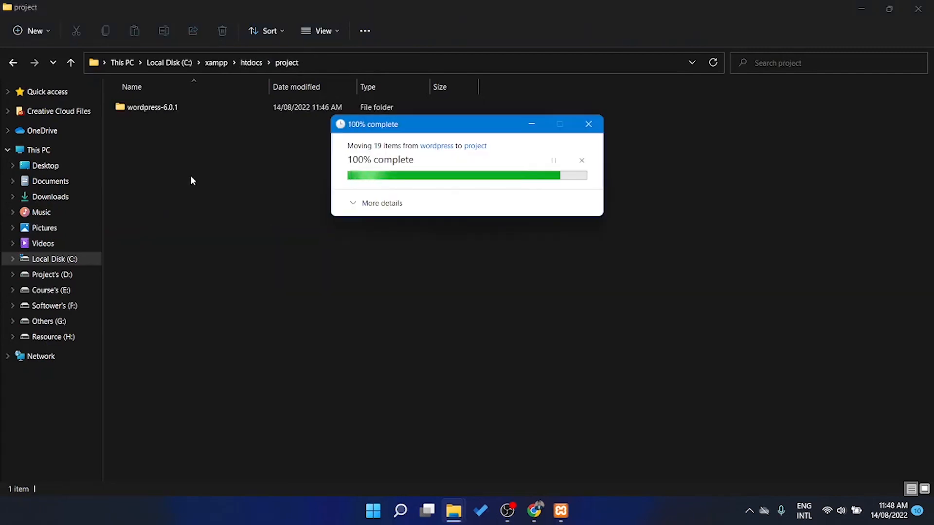
left_click(520, 203)
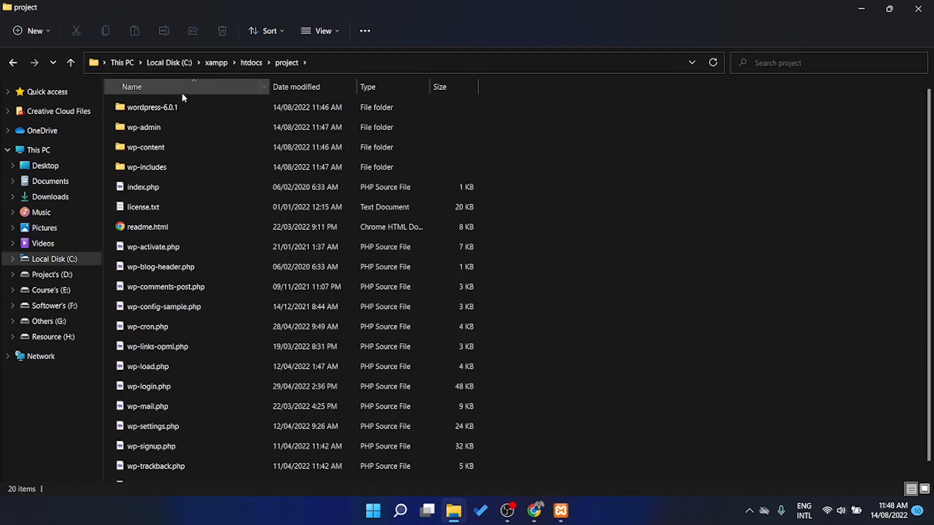
Confirm the wordpress-6.0.1 folder is empty, delete it, and close File Explorer
left_click(176, 107)
double_click(176, 107)
double_click(143, 113)
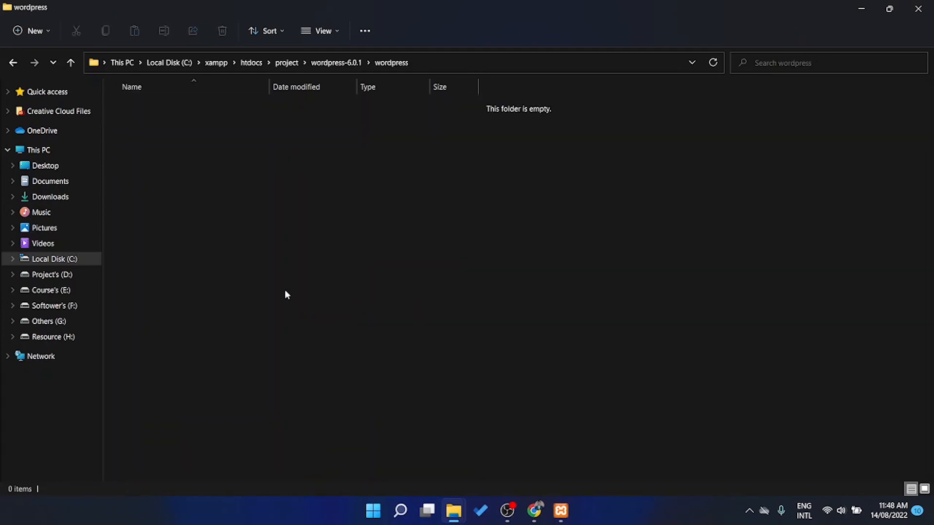
left_click(287, 62)
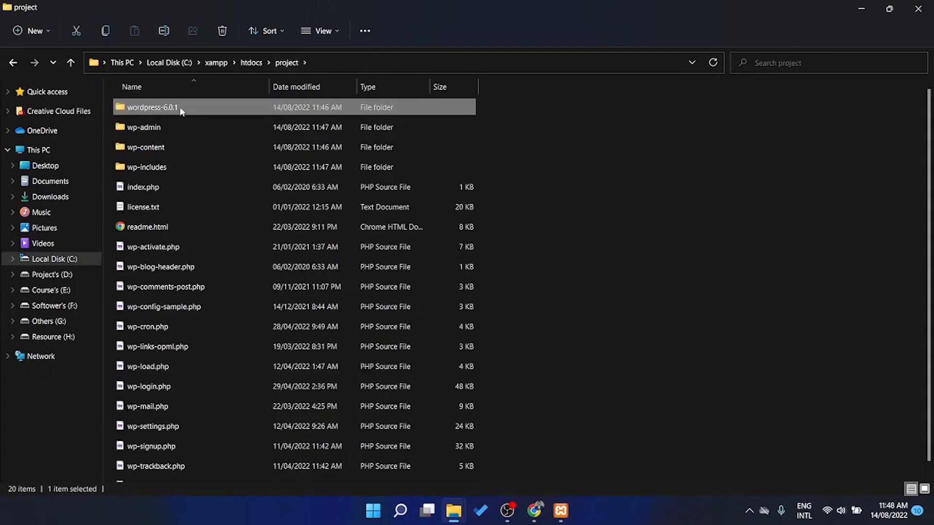
left_click(181, 106)
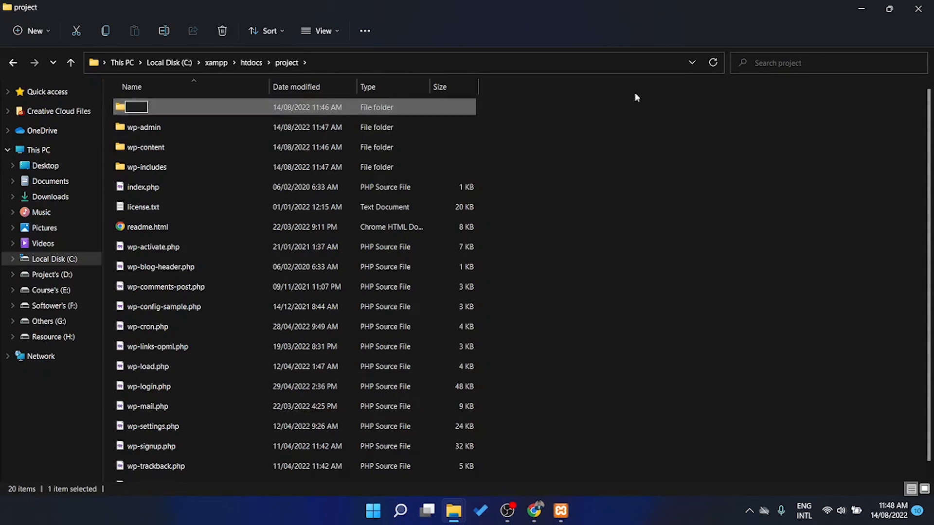
left_click(478, 129)
left_click(212, 102)
key("Delete")
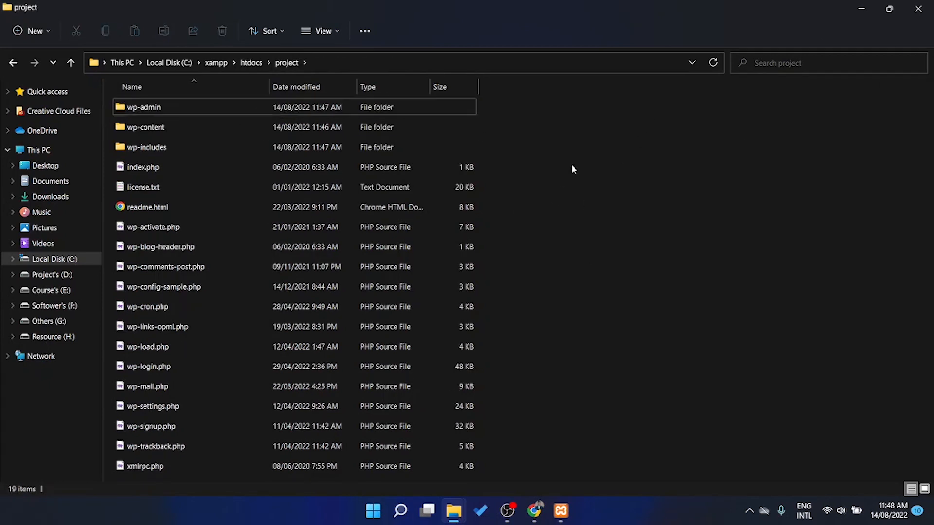
left_click(923, 7)
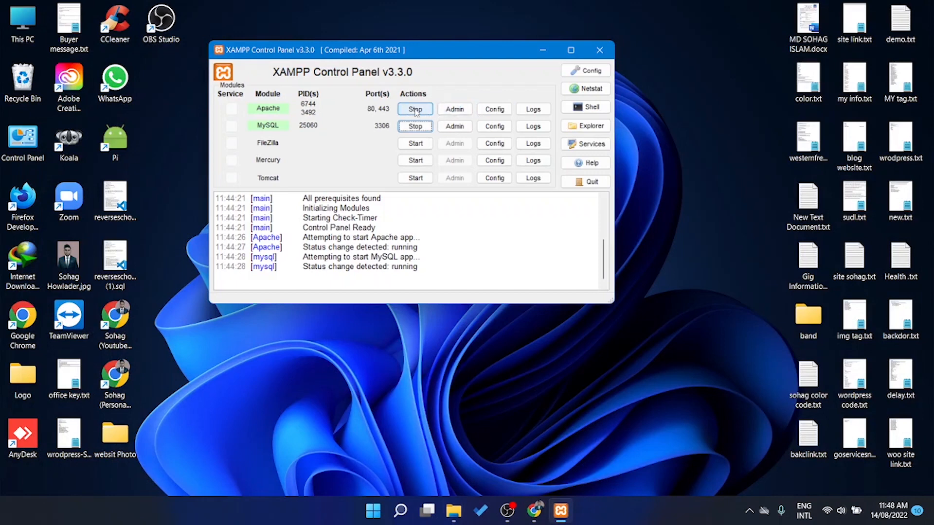
Stop and restart Apache and MySQL, then open the localhost XAMPP dashboard via Apache Admin
left_click(414, 109)
left_click(415, 126)
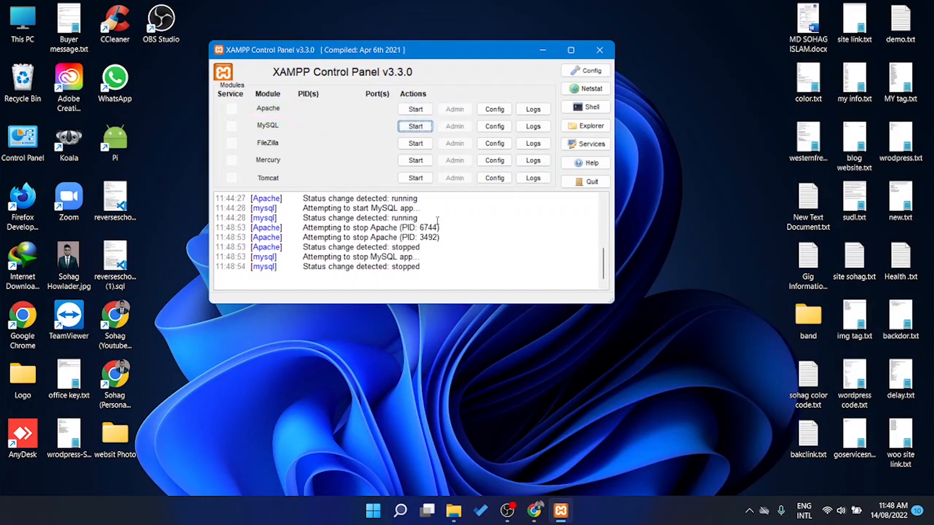
left_click(421, 110)
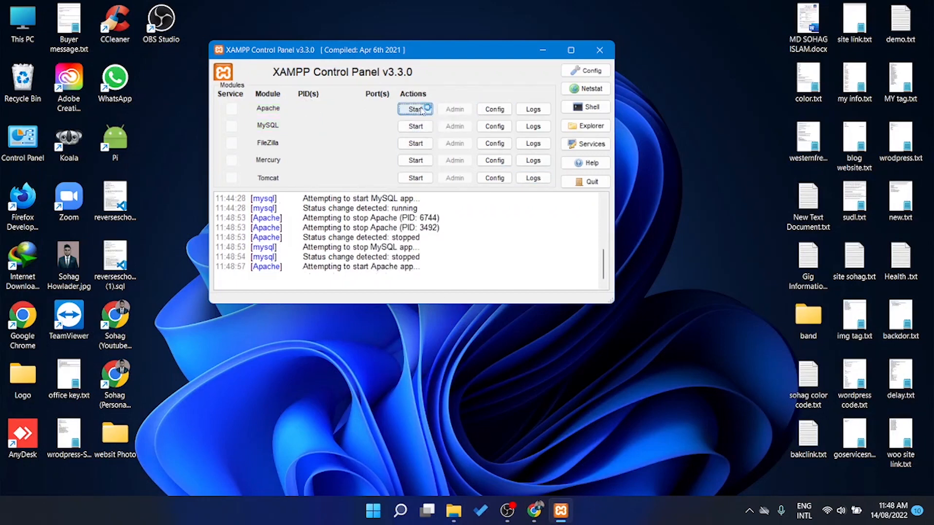
left_click(415, 126)
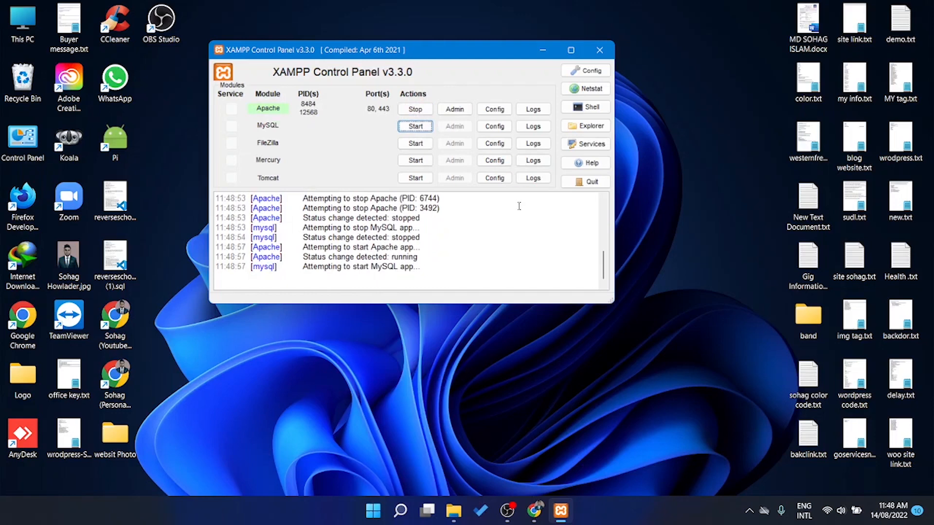
left_click(456, 109)
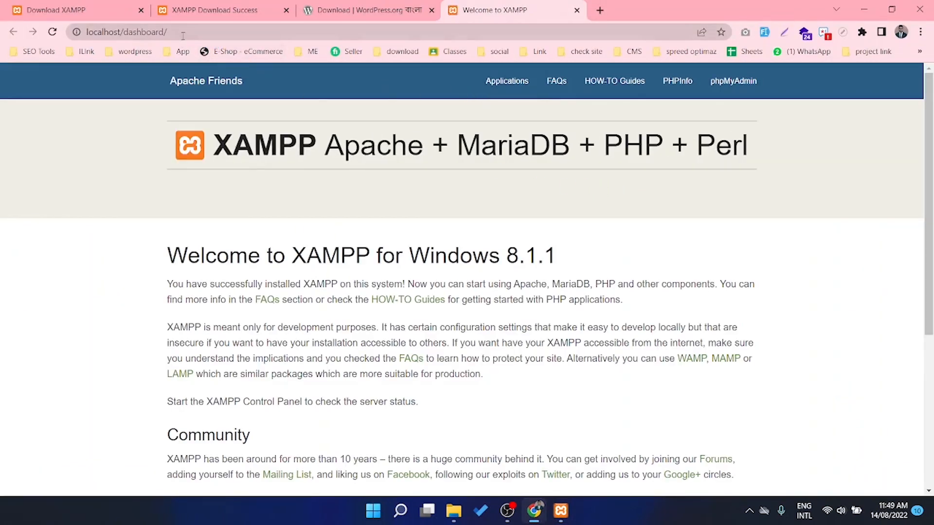
Load localhost/project and continue the WordPress setup in English (United States) to the database requirements page
left_click(153, 33)
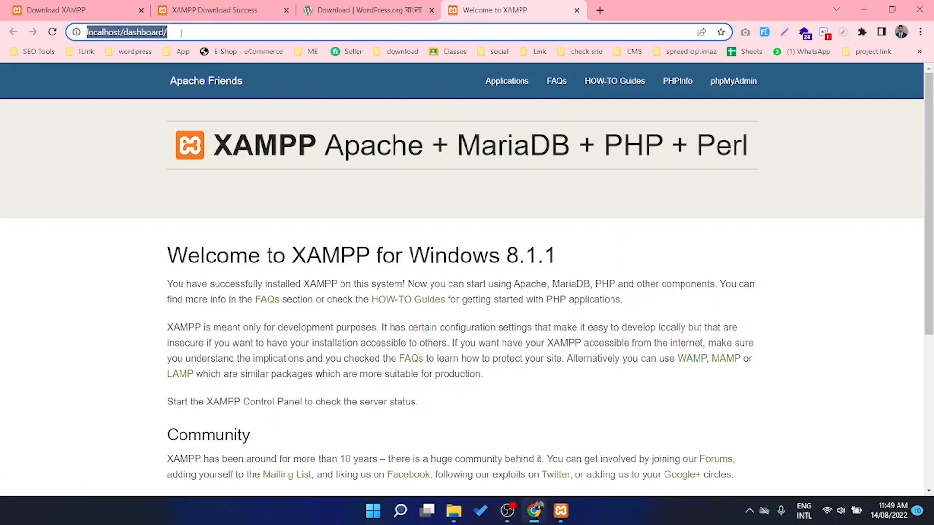
left_click(180, 33)
key("BackSpace")
key("BackSpace")
key("BackSpace")
key("BackSpace")
key("BackSpace")
key("BackSpace")
key("BackSpace")
key("BackSpace")
key("BackSpace")
key("BackSpace")
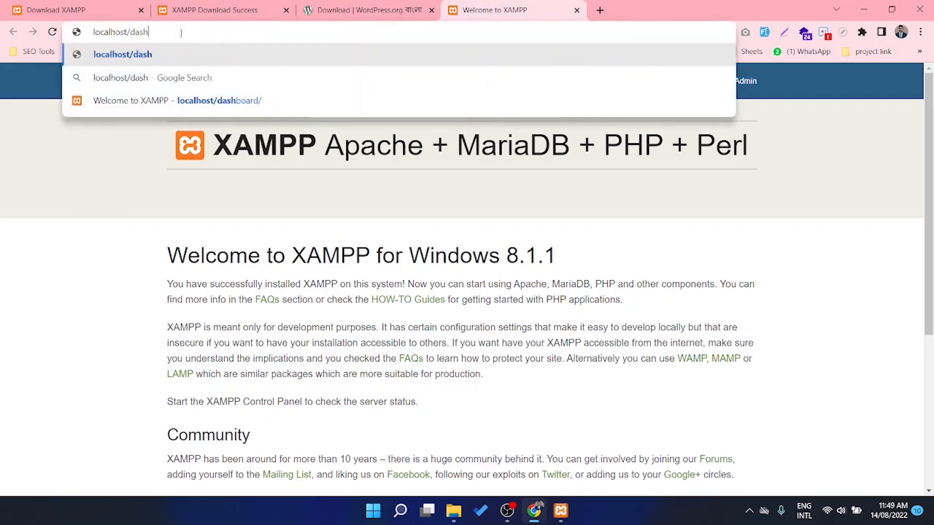
type("p")
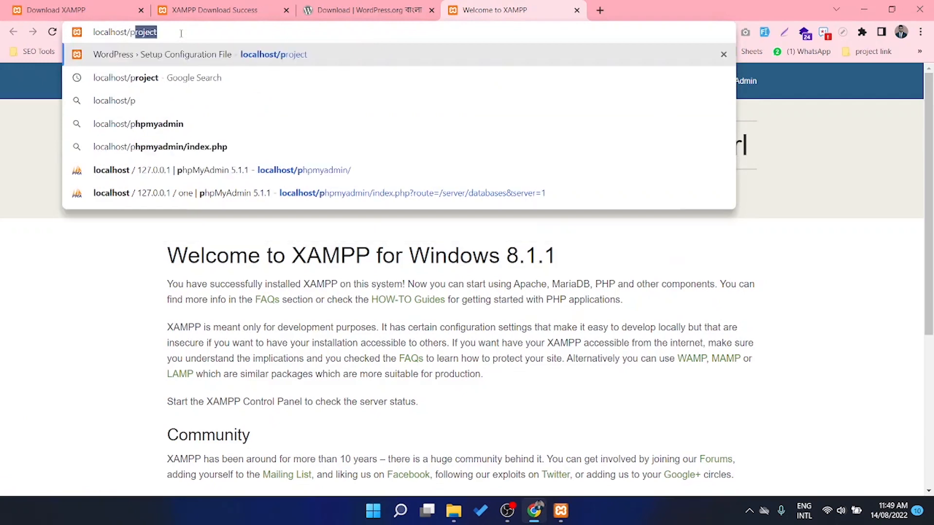
key("Return")
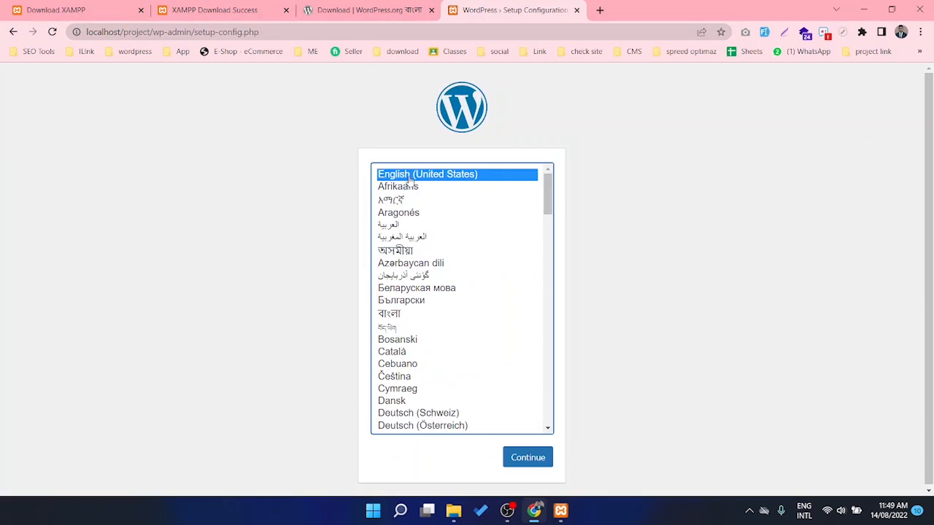
left_click(525, 459)
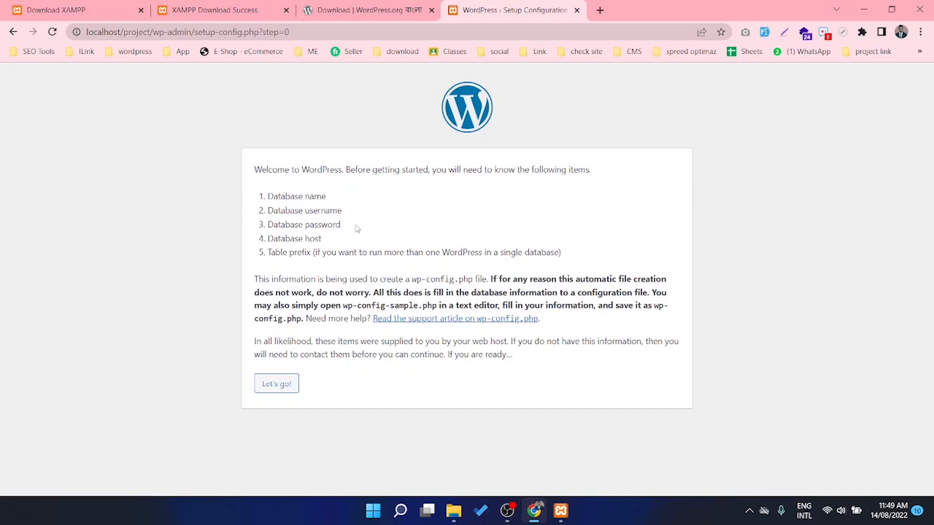
left_click_drag(335, 198, 259, 200)
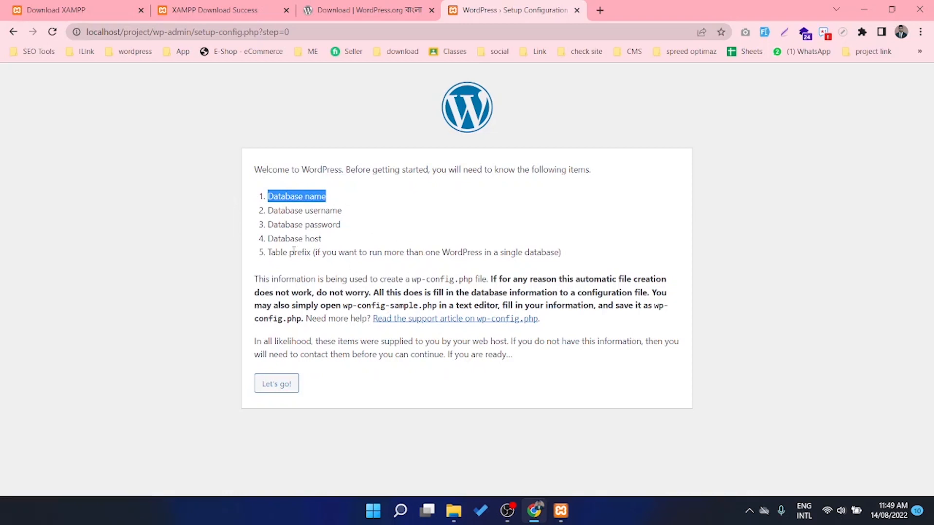
Open phpMyAdmin from XAMPP's MySQL Admin and create a database named wp_sohag
left_click(560, 515)
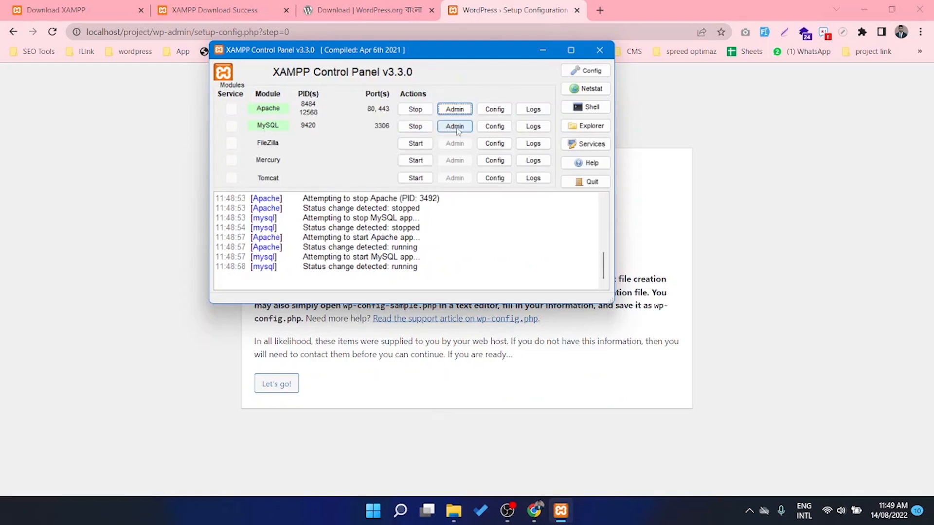
left_click(456, 129)
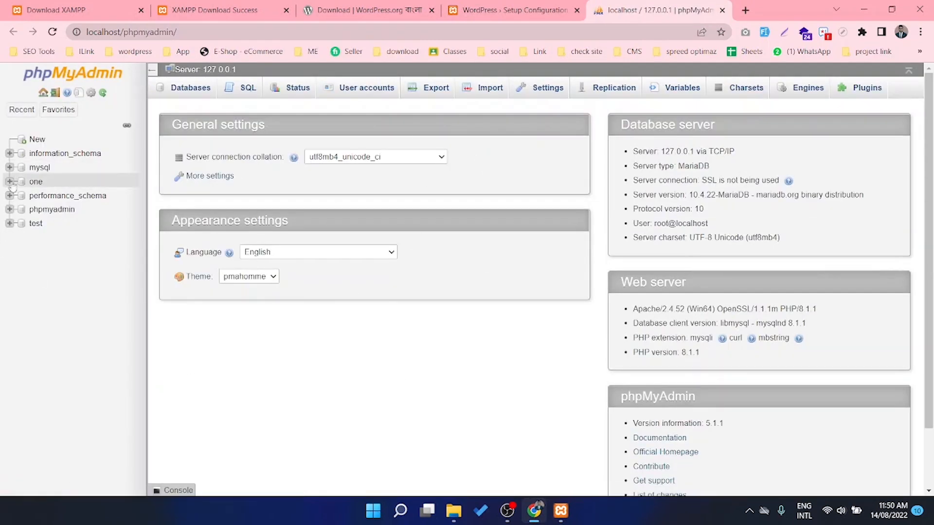
left_click(38, 140)
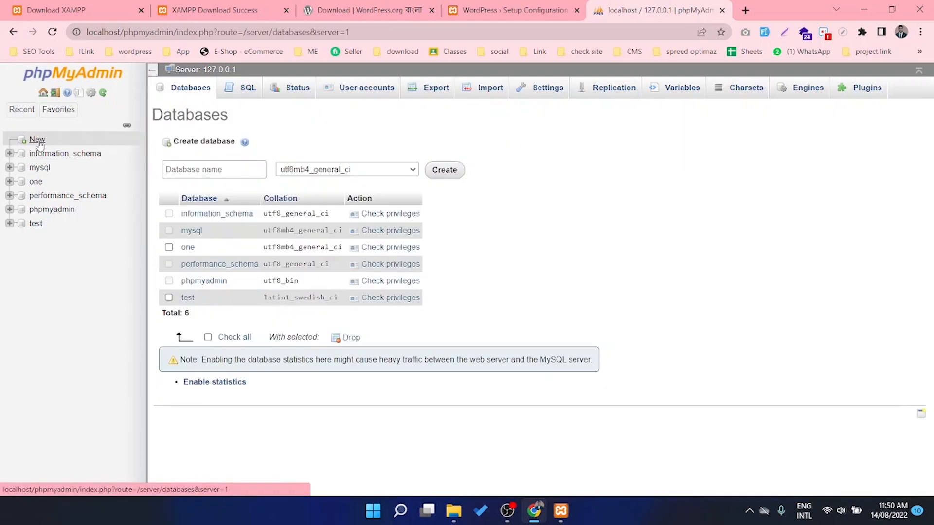
left_click(226, 169)
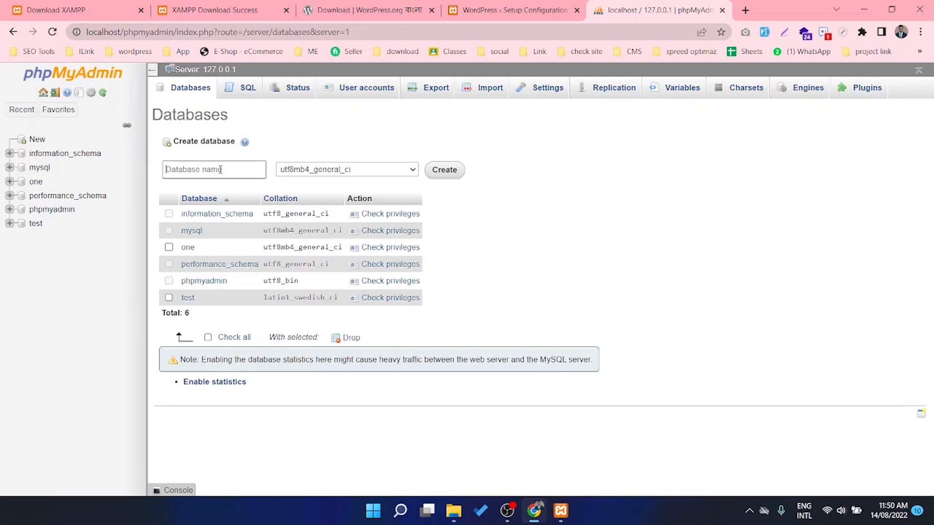
type("wp_sohag")
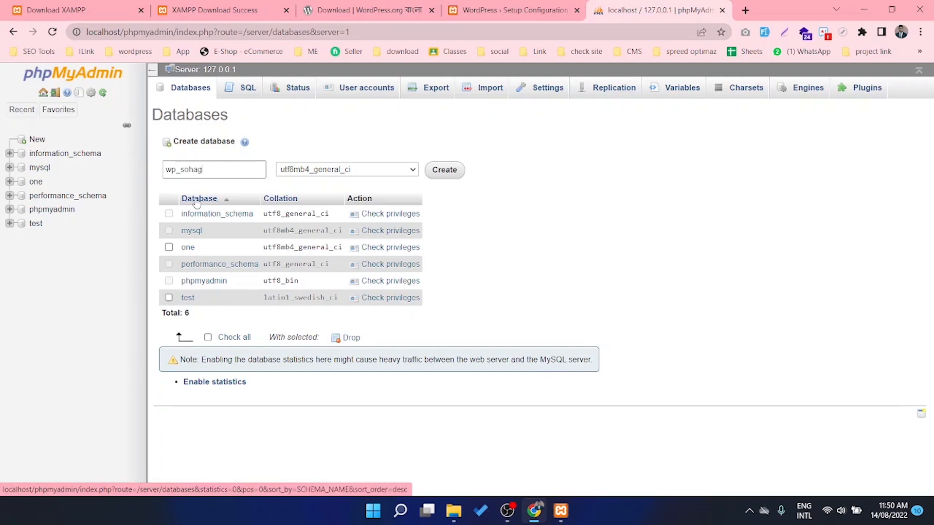
left_click_drag(203, 170, 108, 173)
key("ctrl+c")
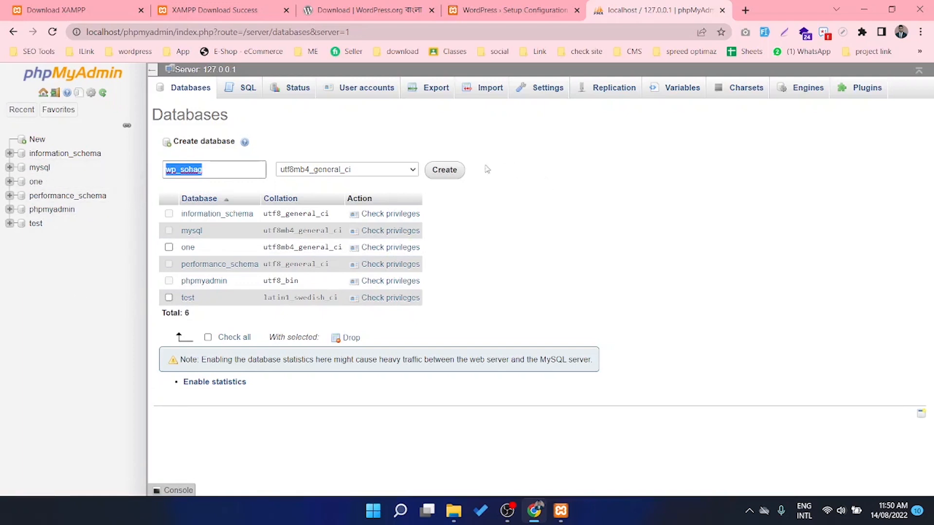
left_click(438, 173)
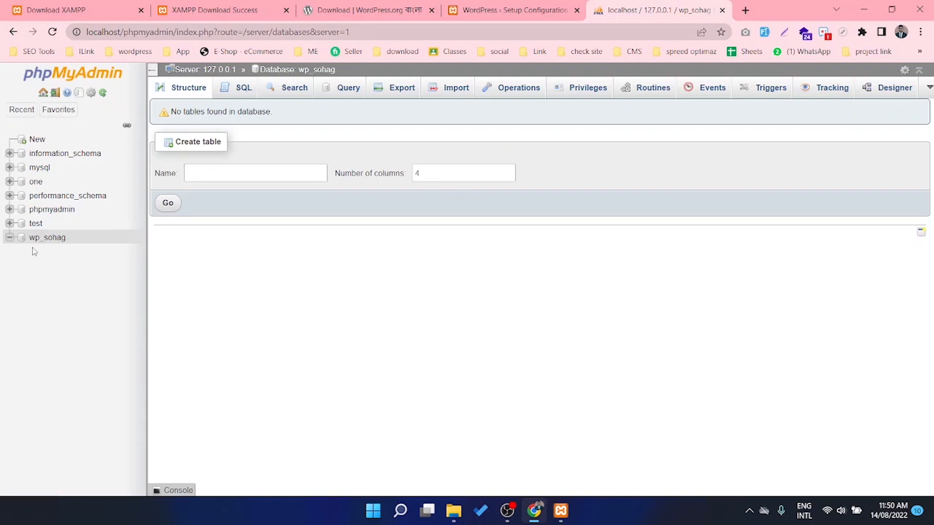
Submit database wp_sohag with user root and an empty password, keeping localhost and wp_
left_click(498, 11)
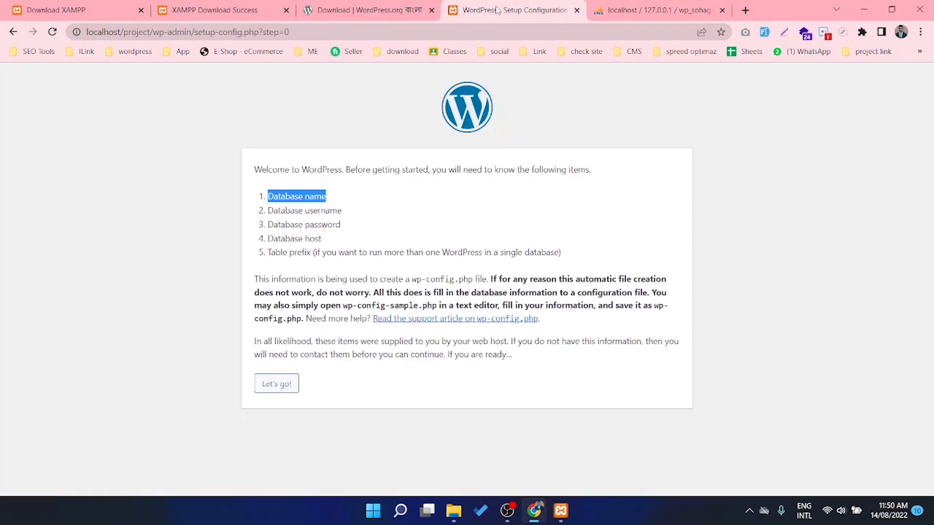
left_click(350, 199)
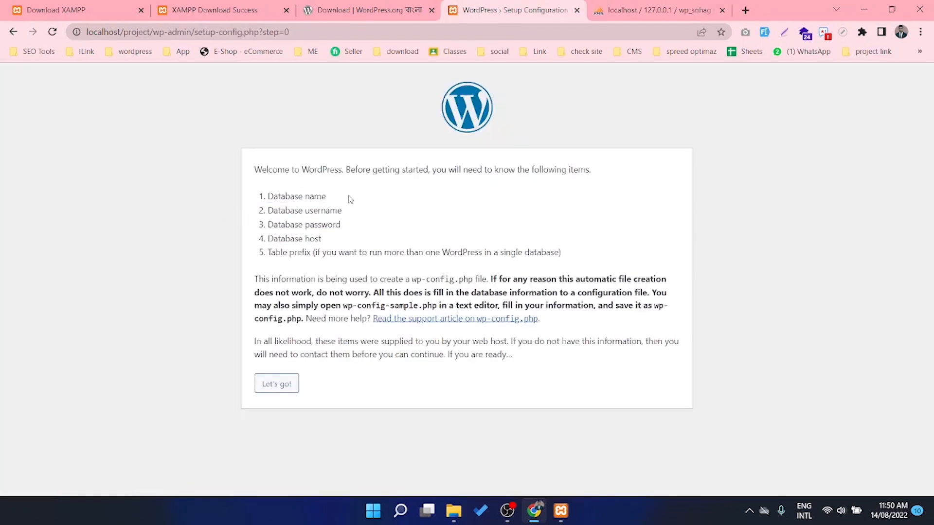
left_click(270, 383)
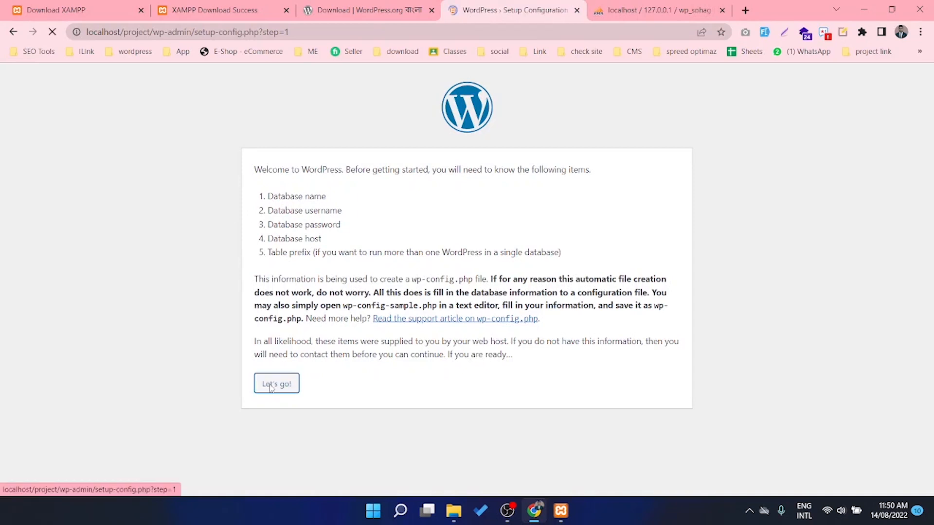
left_click_drag(423, 202, 308, 207)
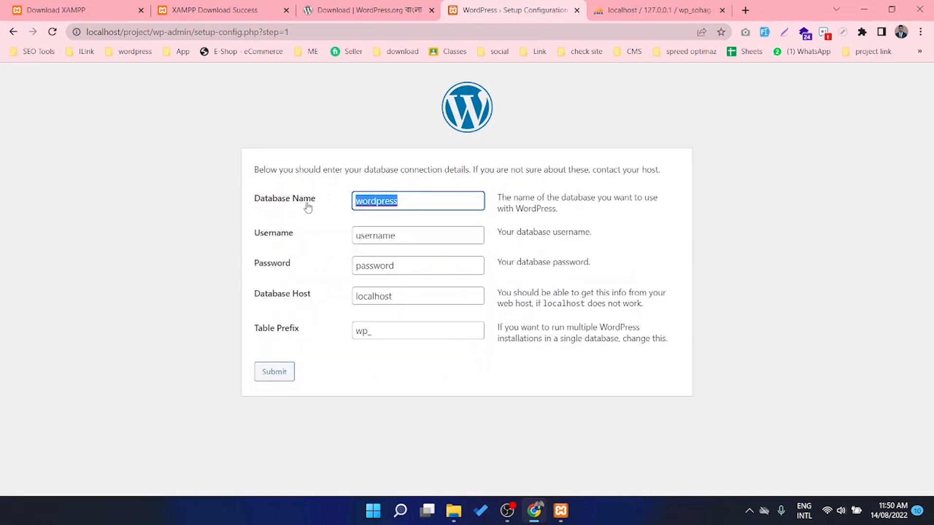
key("ctrl+v")
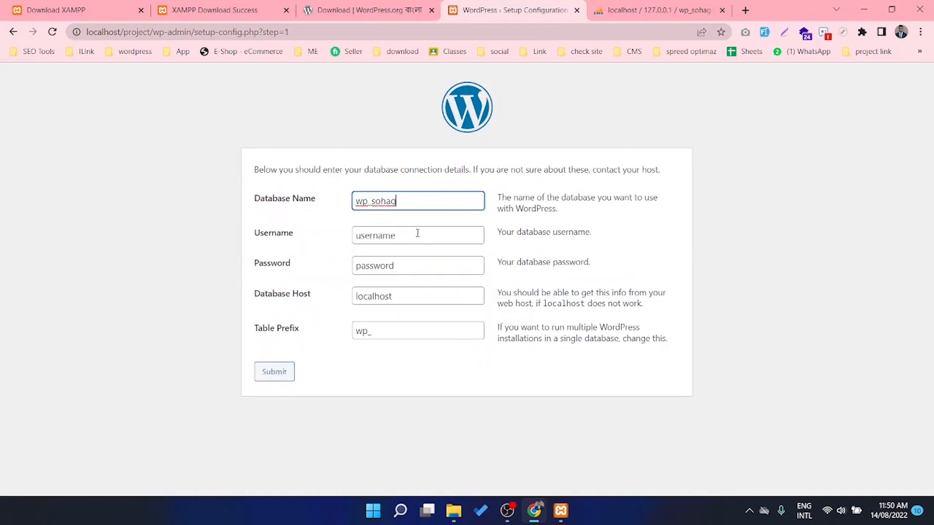
left_click_drag(417, 233, 324, 244)
key("BackSpace")
type("r")
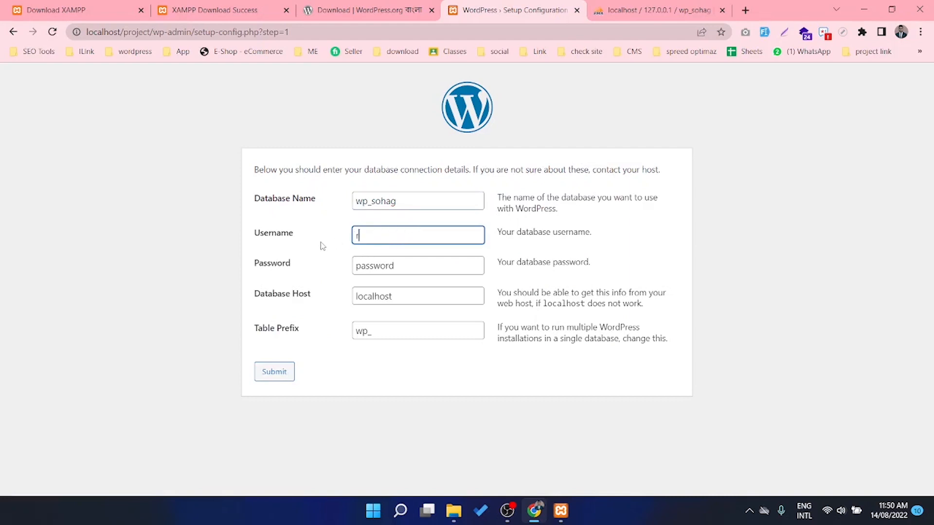
type("oot")
left_click_drag(417, 269, 214, 272)
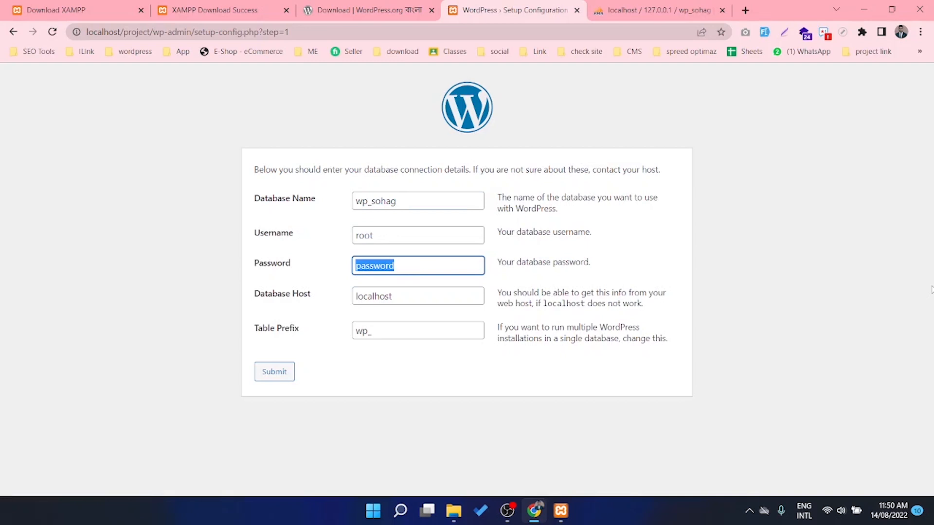
key("BackSpace")
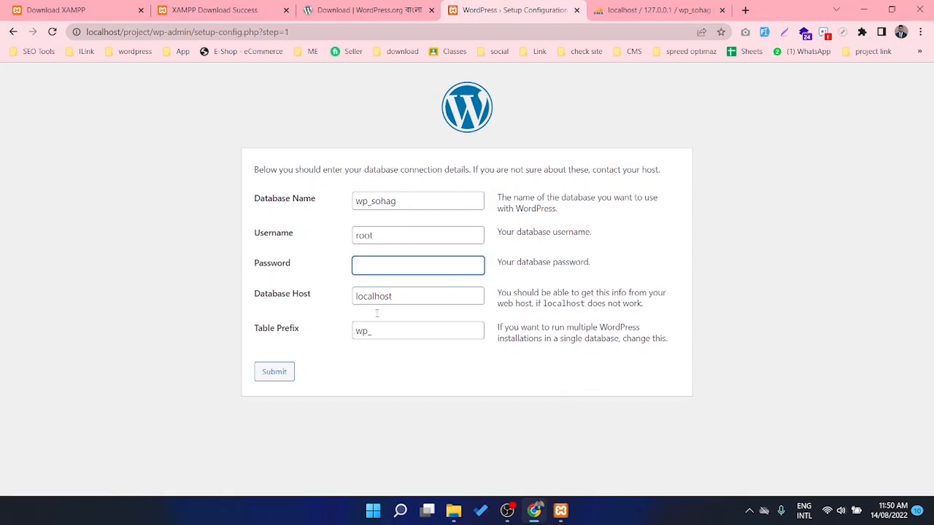
left_click(275, 372)
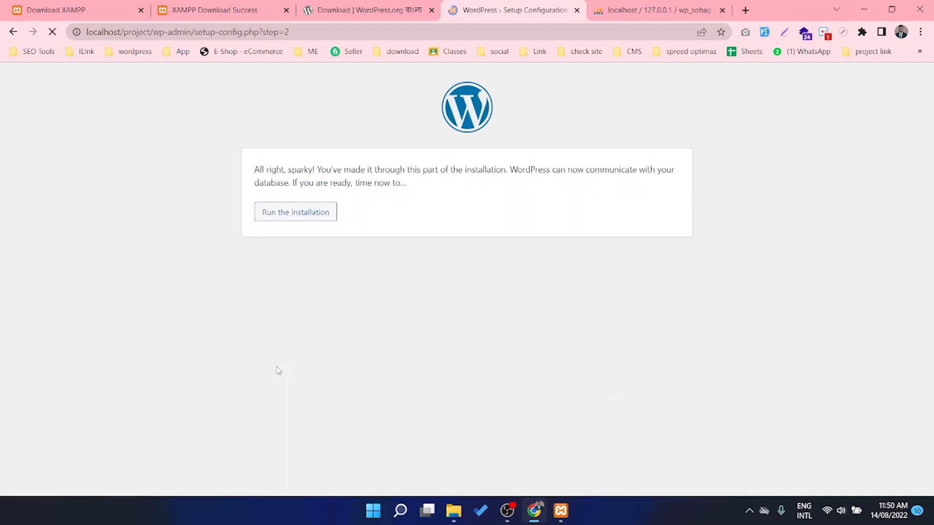
Start the installation with the owner's name as site title and username 'admin'
left_click(303, 217)
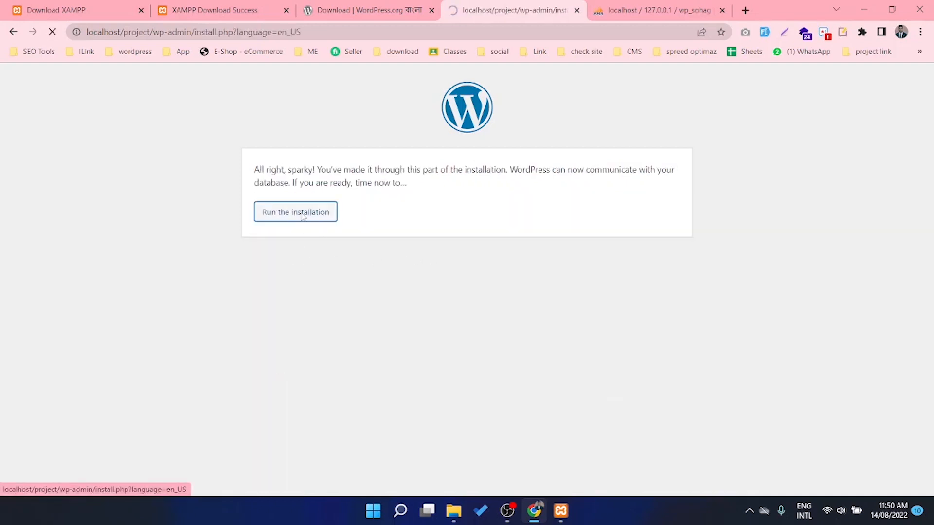
scroll(365, 253, "down", 1)
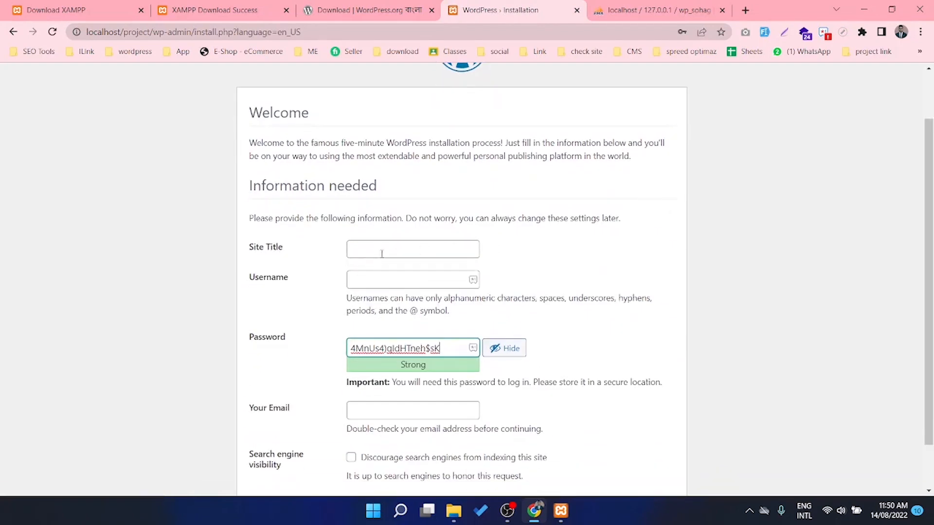
left_click(380, 252)
type("Sohag")
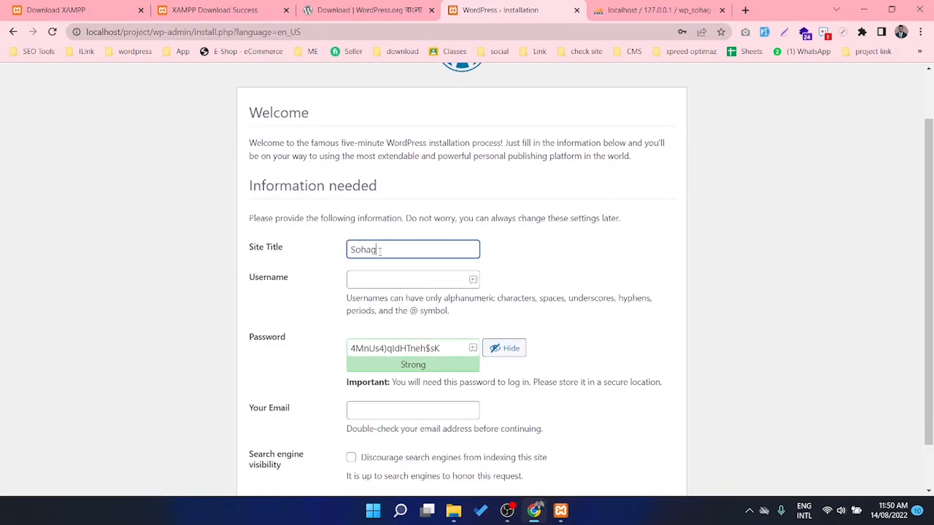
scroll(401, 267, "down", 2)
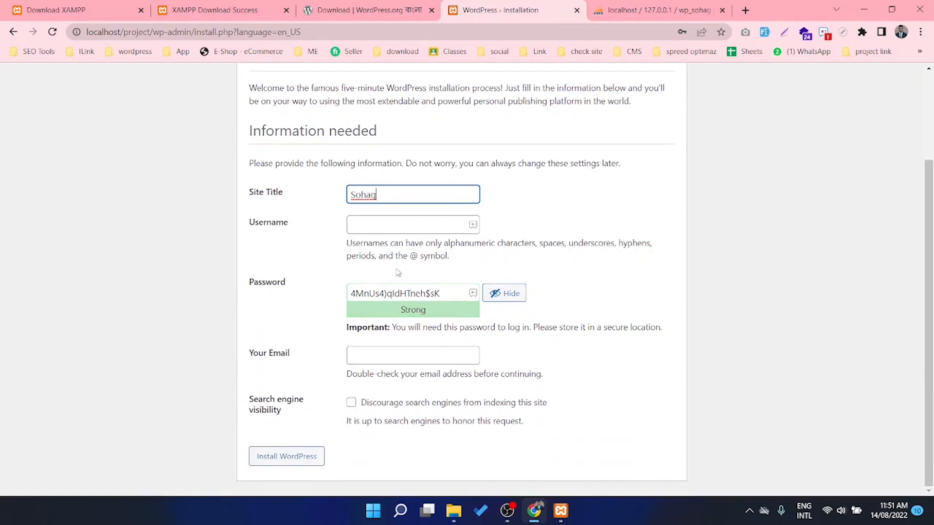
left_click(379, 223)
type("admin")
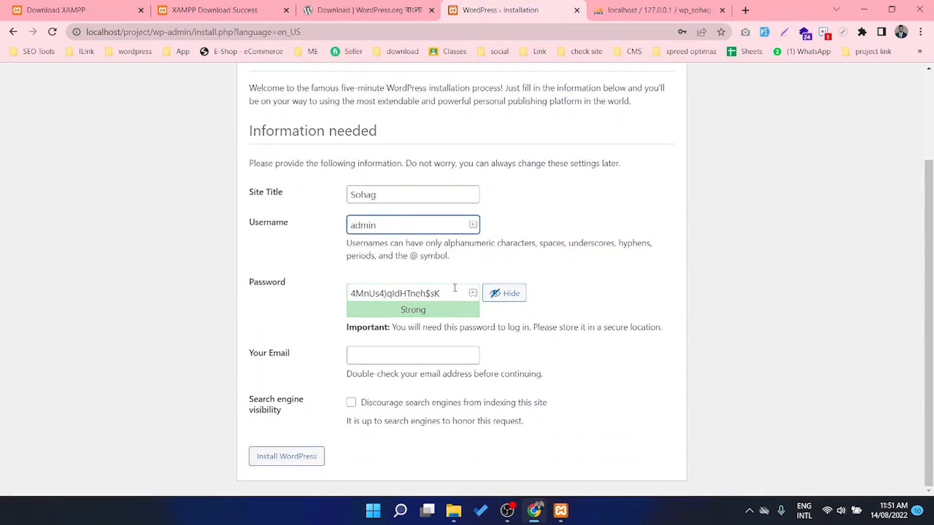
Replace the generated admin password with a custom medium-strength password
left_click_drag(453, 292, 294, 295)
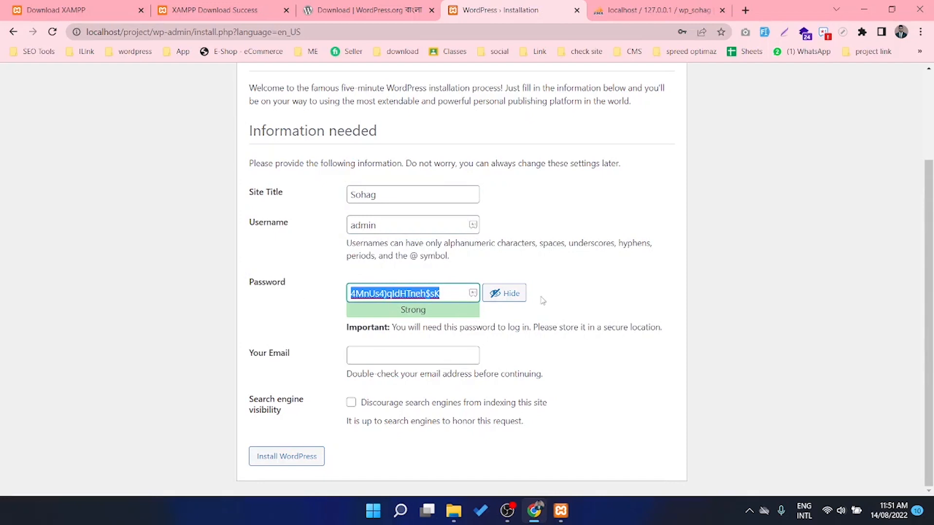
key("BackSpace")
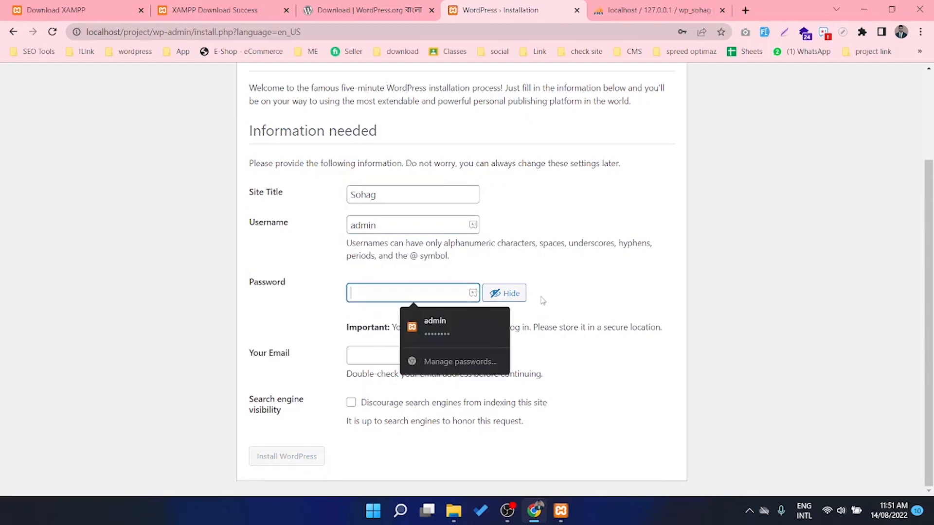
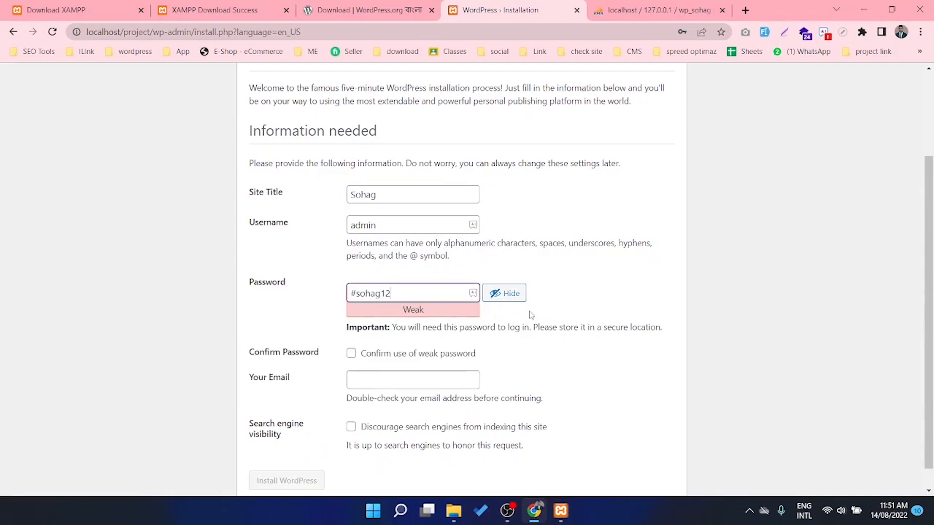
scroll(374, 325, "down", 1)
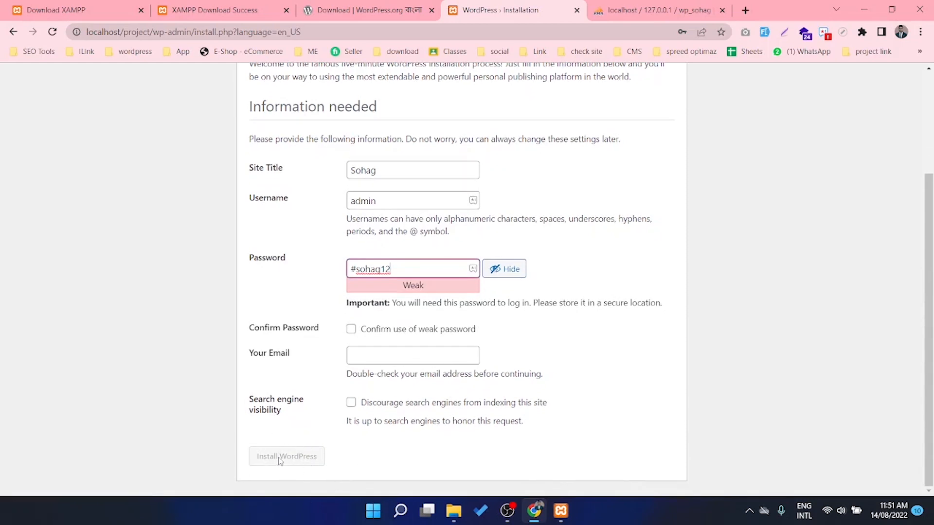
type("2")
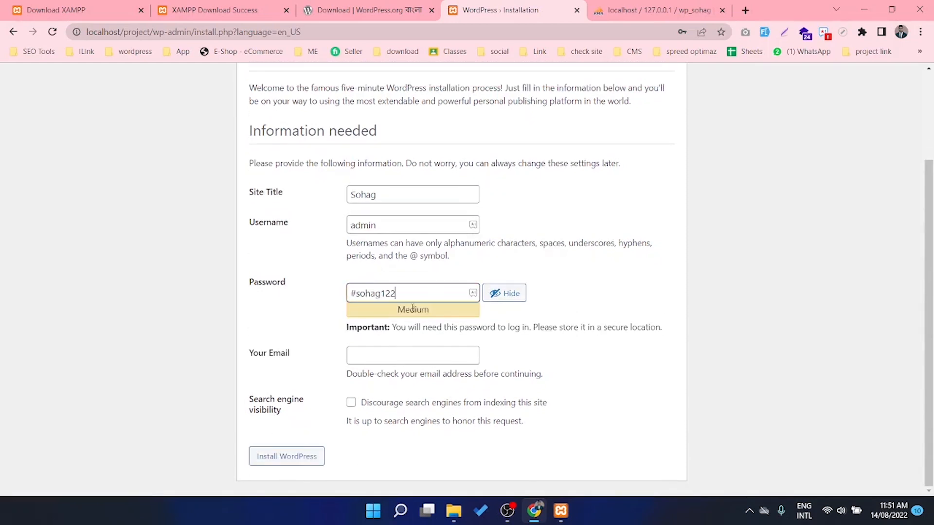
key("BackSpace")
type("3")
Enter the admin e-mail address, install WordPress and continue to the login page
left_click(381, 357)
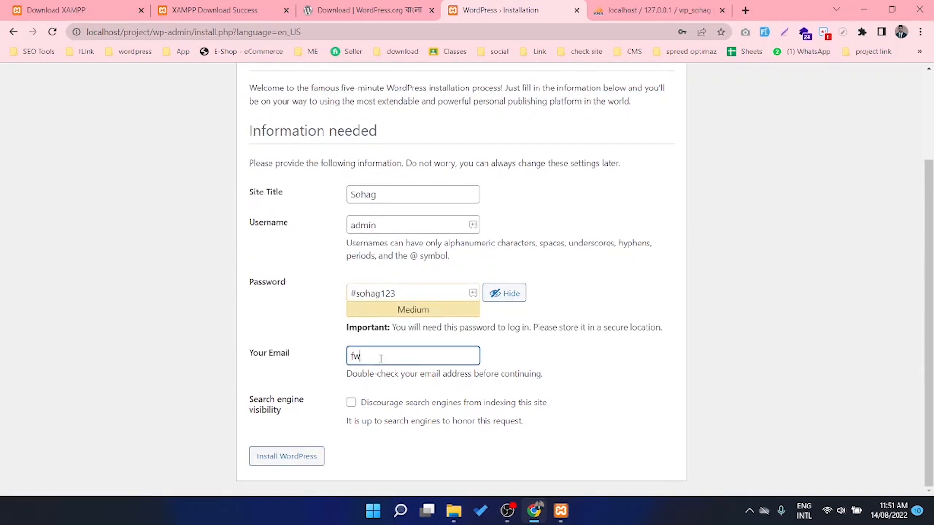
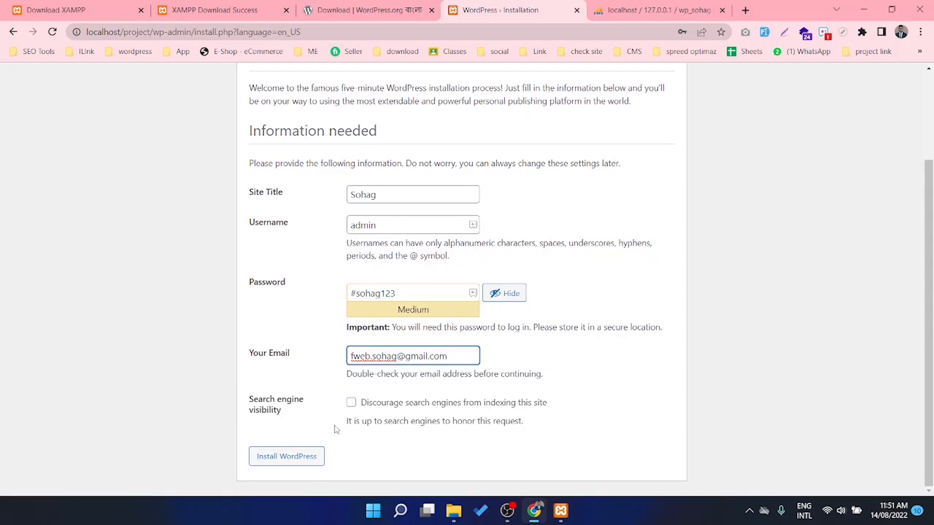
left_click(291, 457)
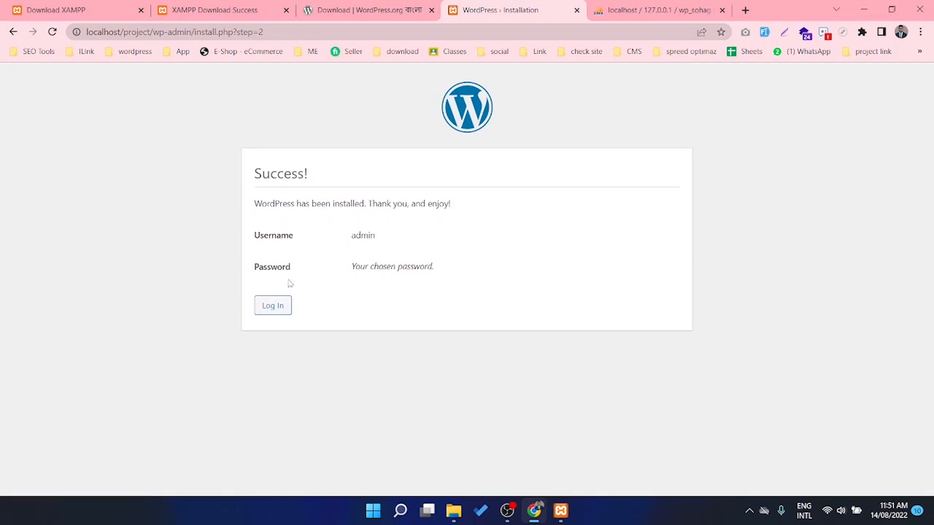
left_click(282, 312)
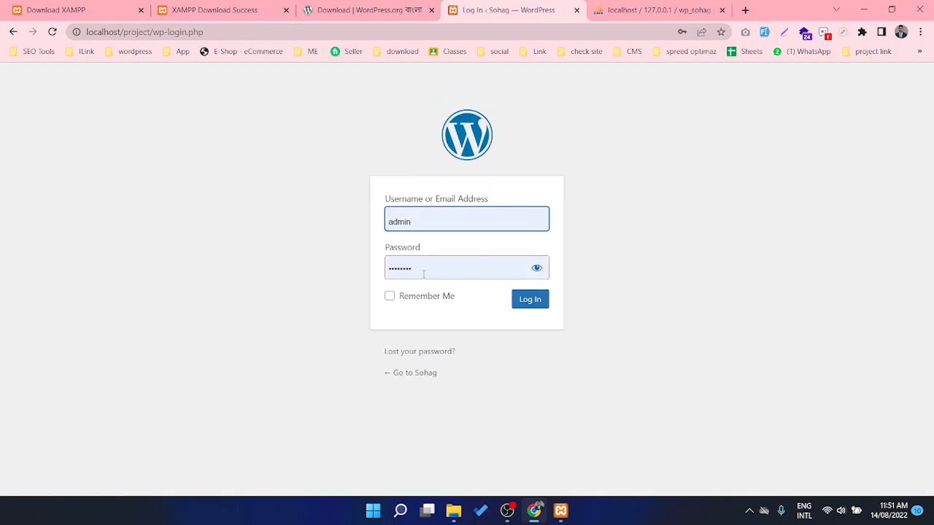
Fill in the admin account password on the login page and log in to the Dashboard
key("Tab")
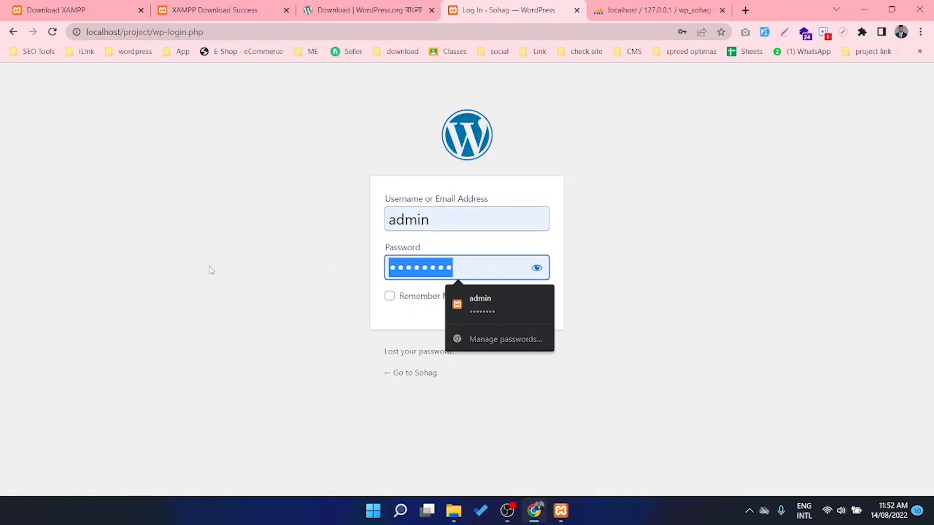
type("a")
key("BackSpace")
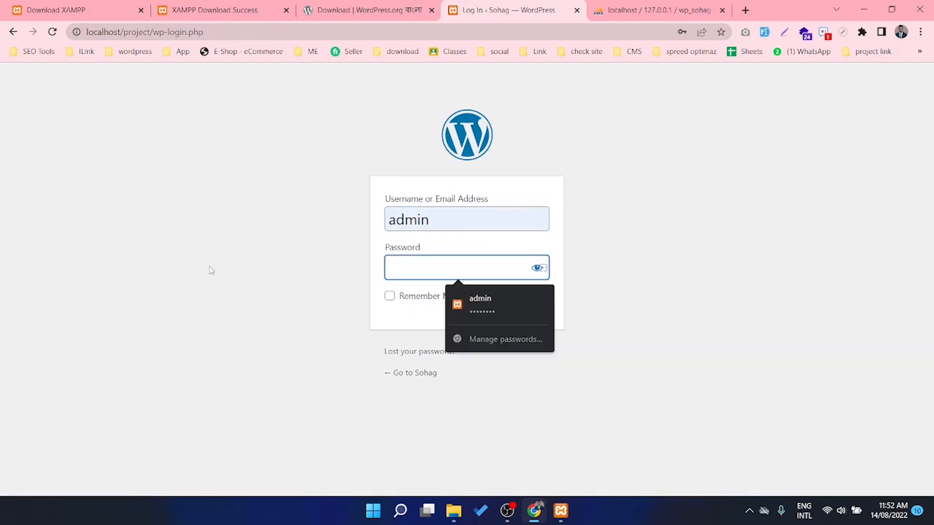
type("a")
key("BackSpace")
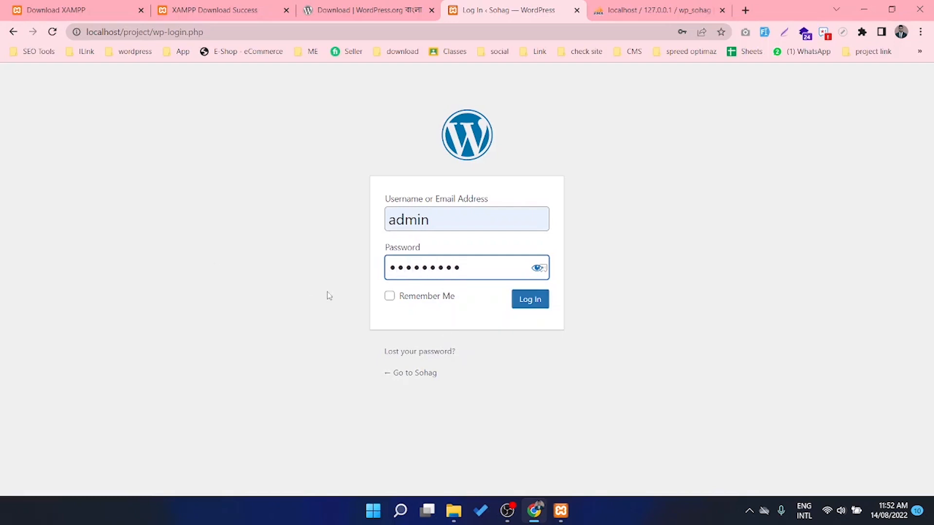
left_click(535, 301)
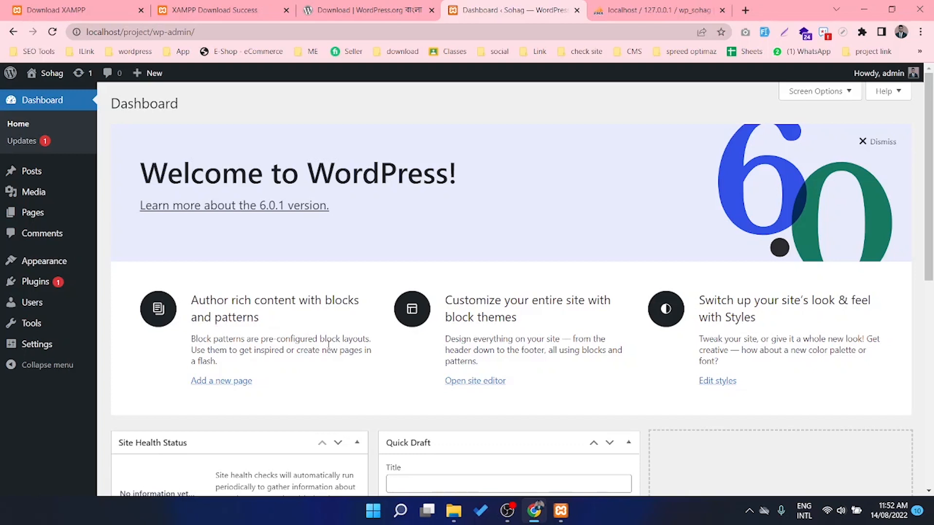
mouse_move(36, 285)
Upload smart-mag.zip under Themes > Add New, install it, and activate SmartMag
left_click(46, 261)
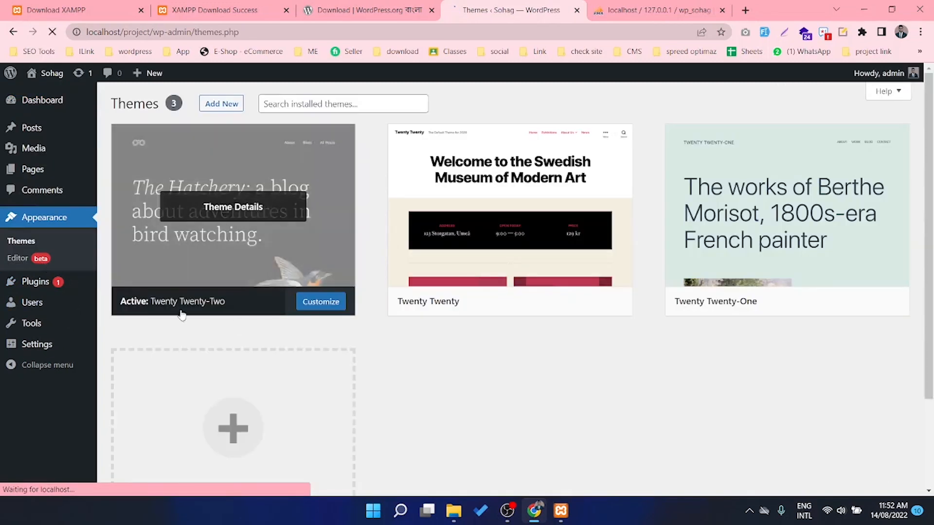
left_click(218, 107)
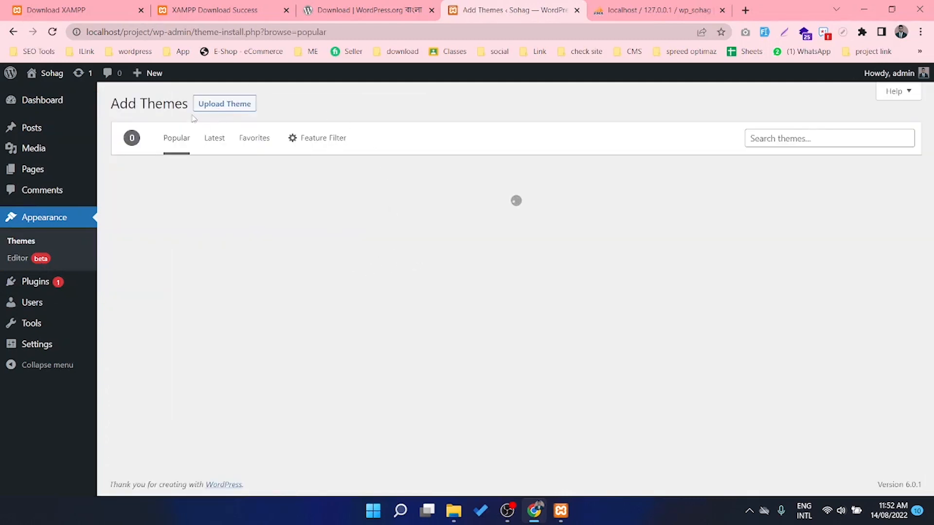
left_click(224, 103)
left_click(431, 214)
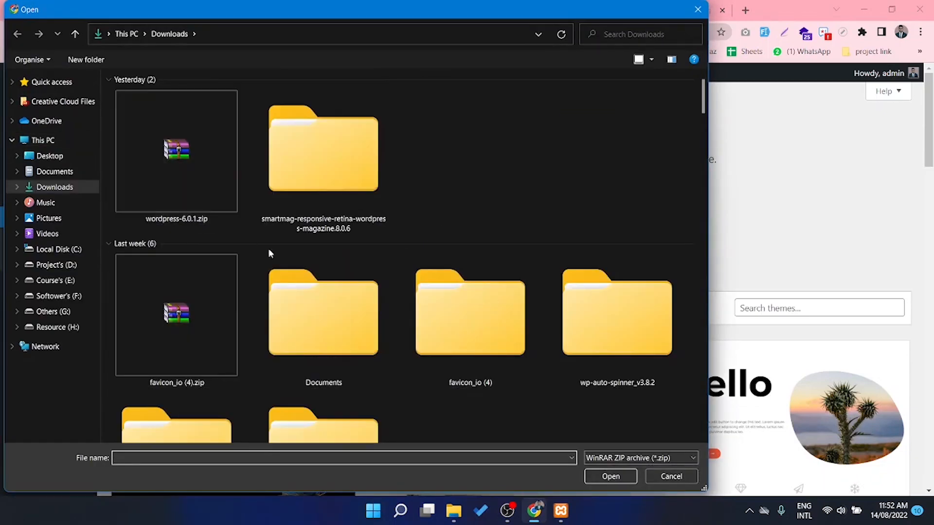
double_click(338, 193)
left_click(164, 121)
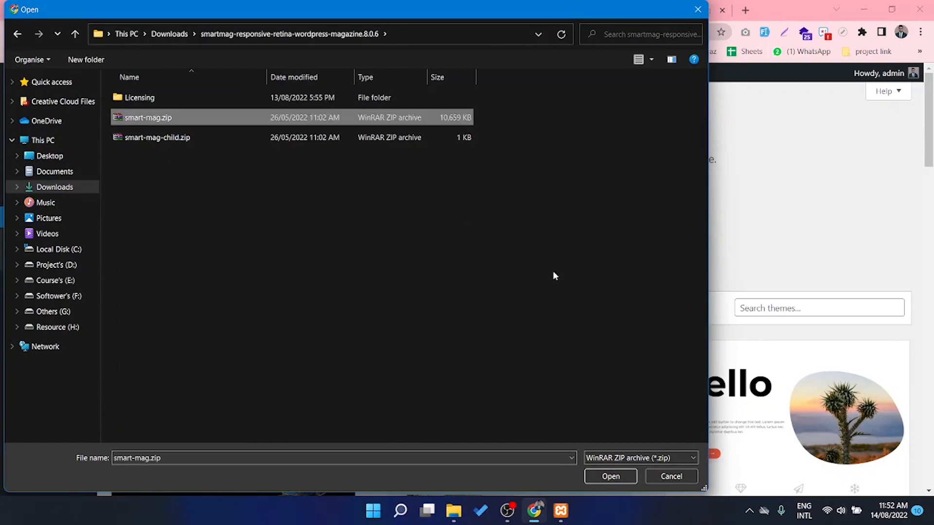
left_click(604, 476)
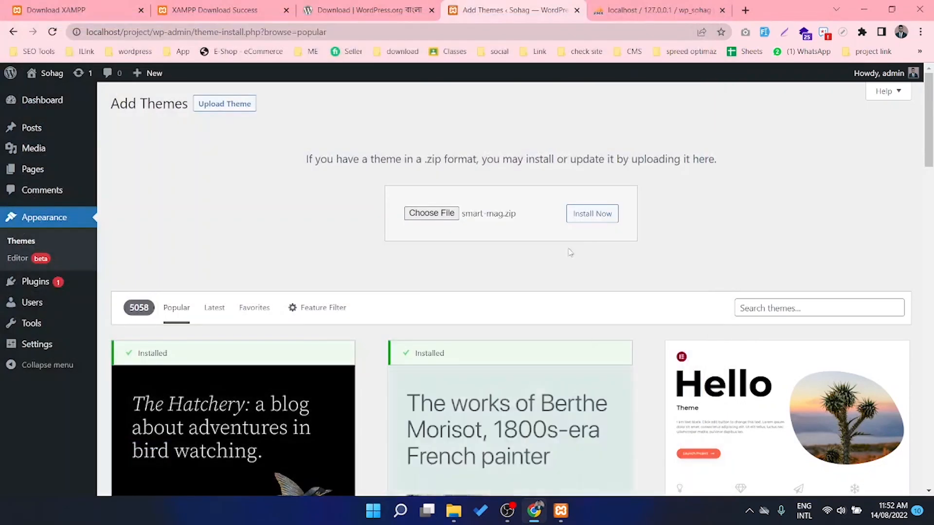
left_click(590, 223)
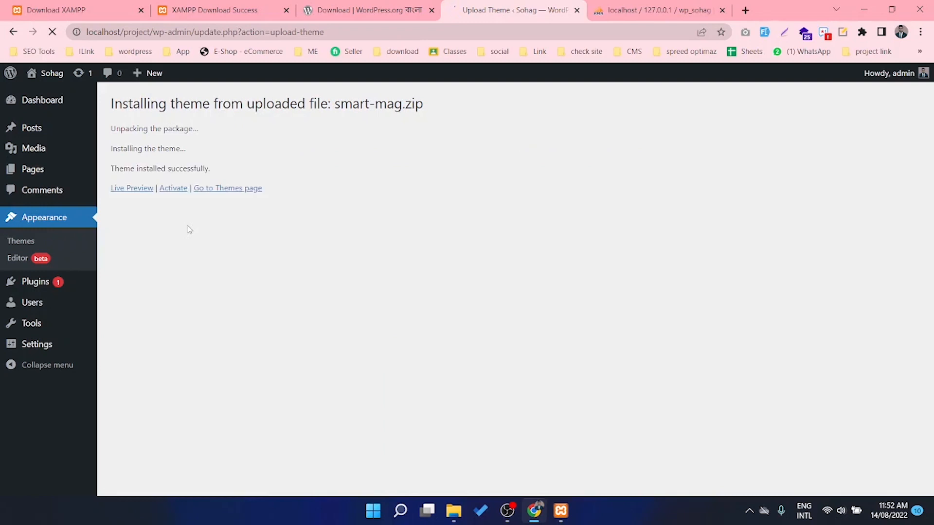
left_click(171, 191)
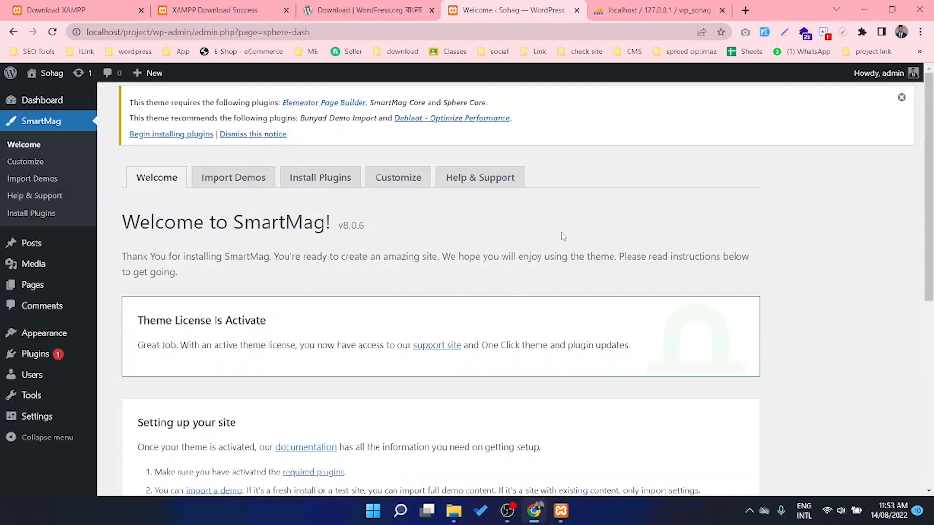
Select all five required plugins, bulk-install them, then check the installed Plugins list
left_click(168, 138)
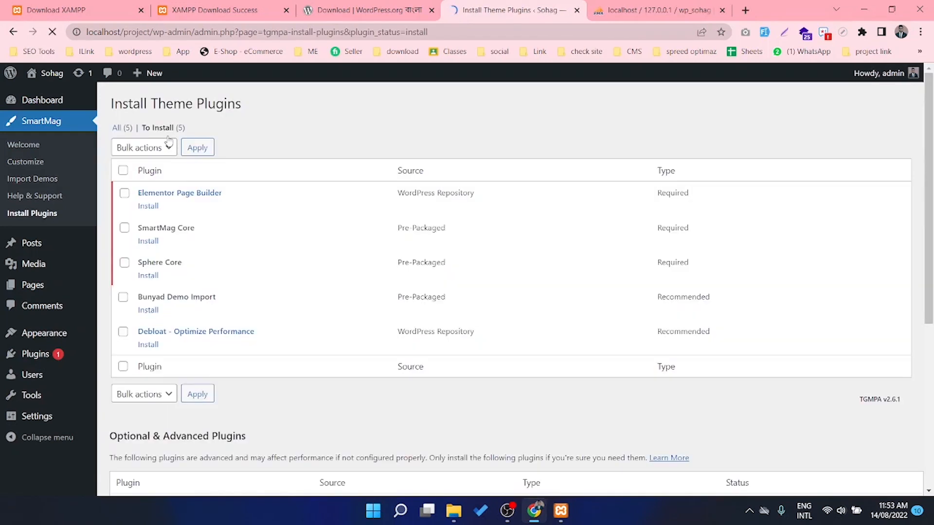
left_click(125, 193)
left_click(124, 171)
left_click(144, 148)
left_click(140, 171)
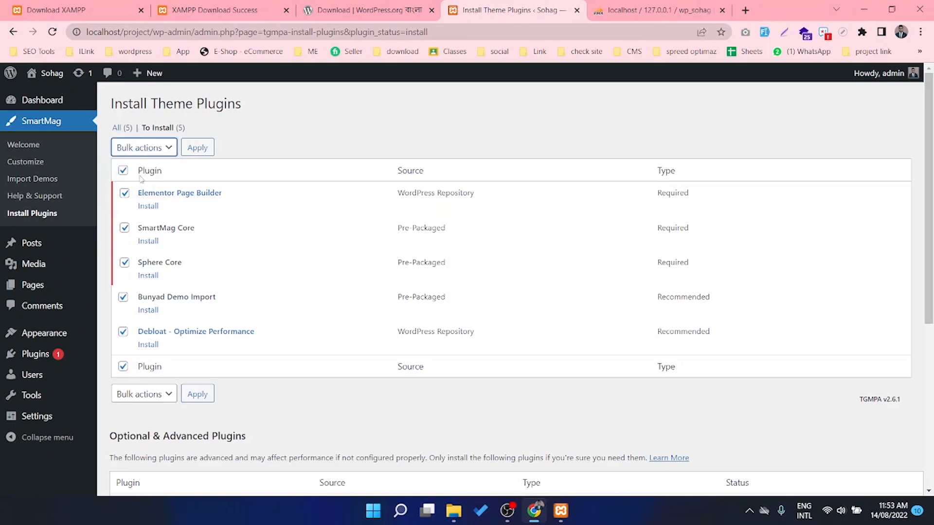
left_click(194, 152)
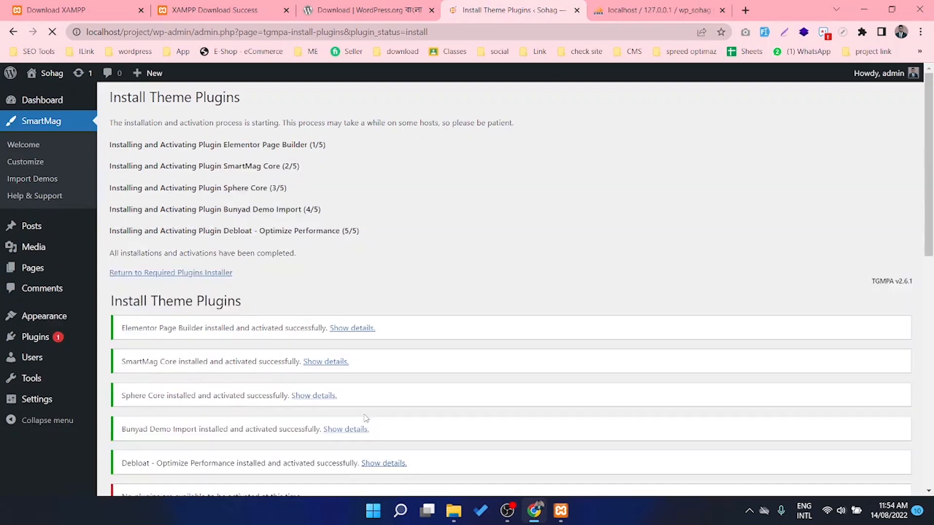
scroll(371, 412, "down", 6)
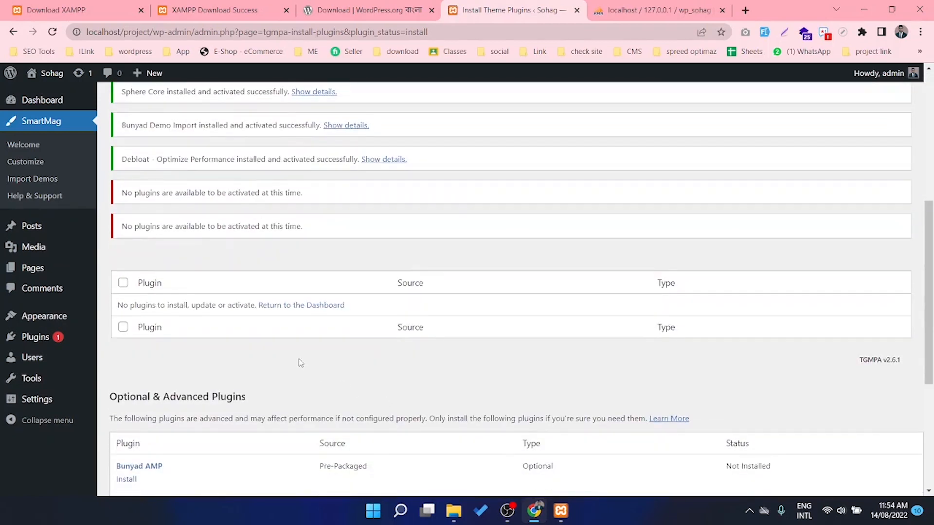
scroll(300, 363, "up", 1)
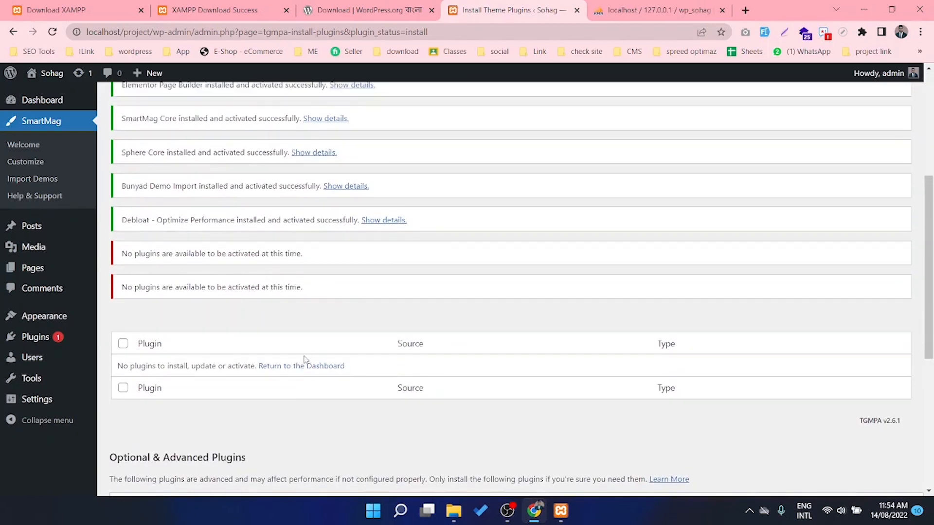
scroll(321, 352, "up", 2)
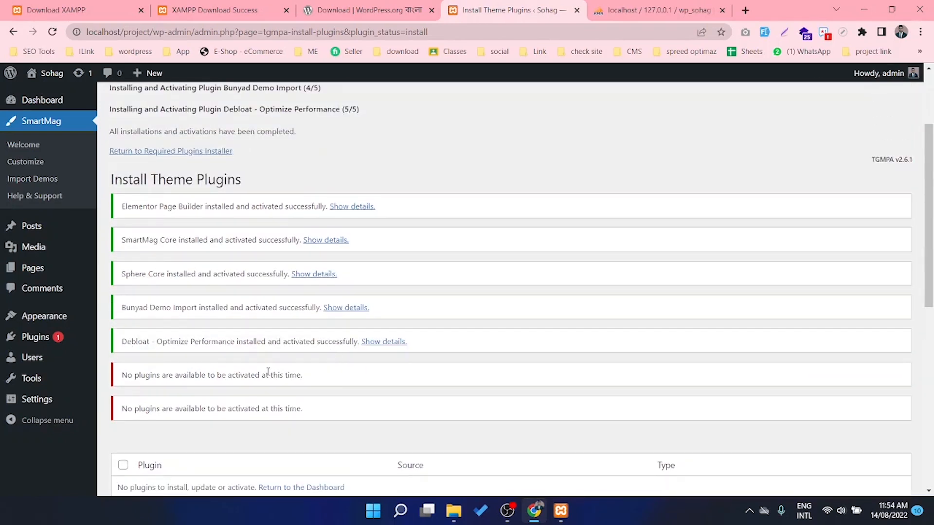
left_click(37, 340)
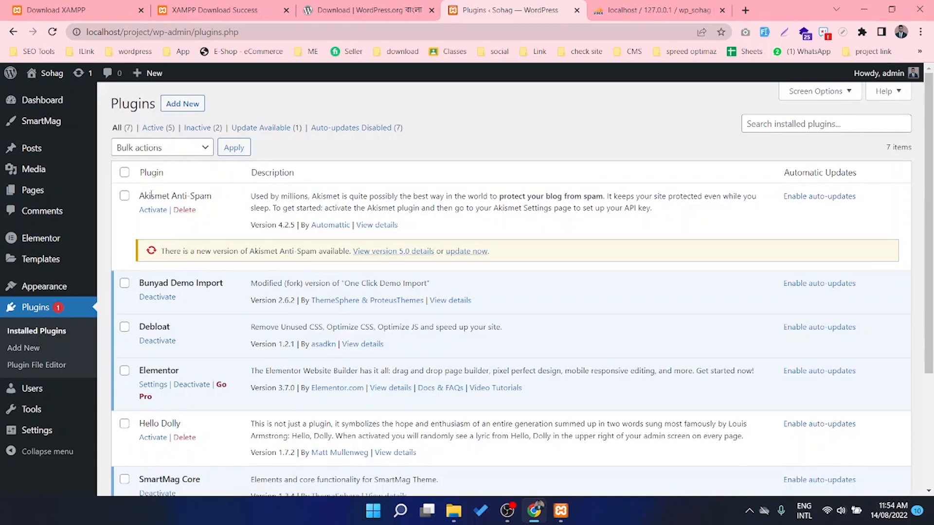
left_click(125, 172)
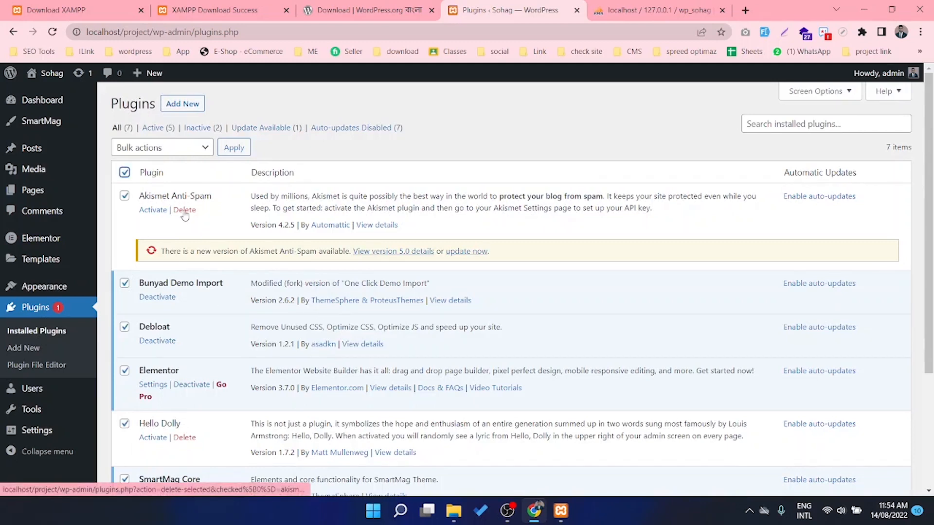
left_click(125, 196)
scroll(184, 340, "down", 3)
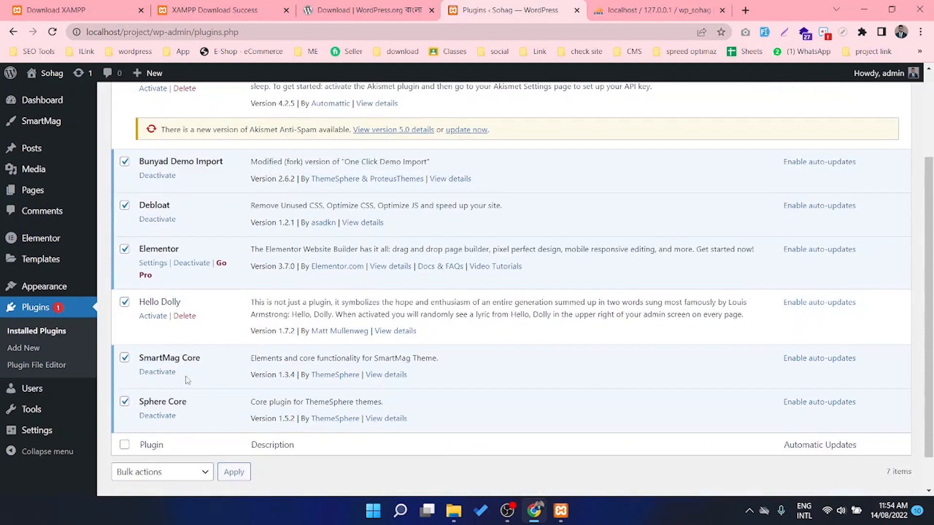
left_click(125, 261)
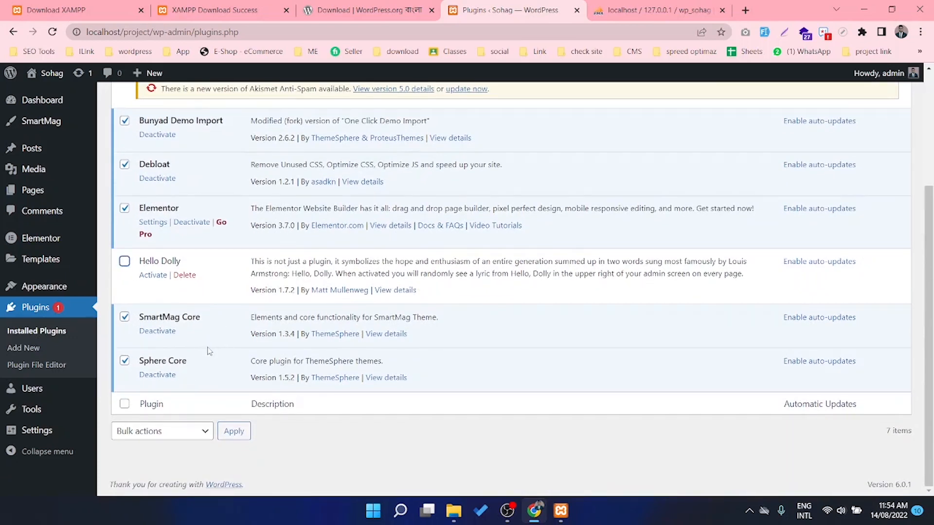
scroll(178, 342, "up", 3)
scroll(204, 282, "up", 1)
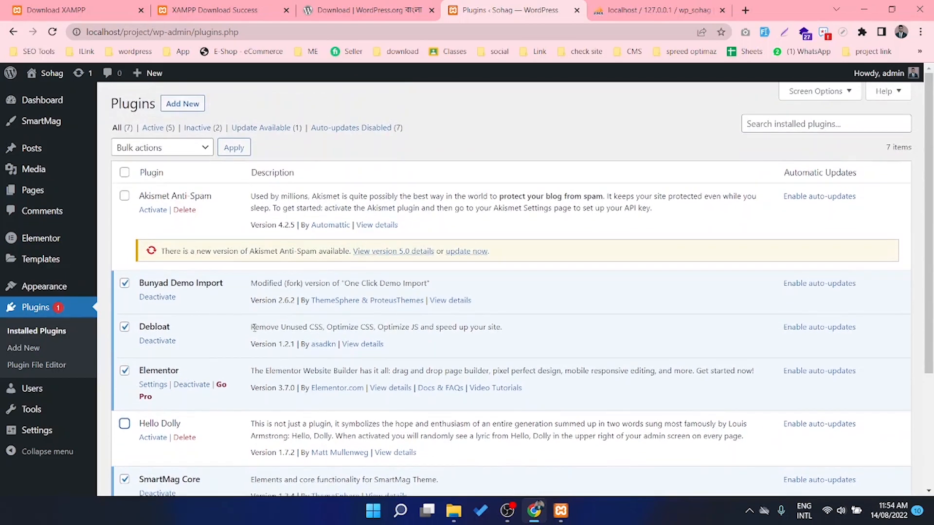
scroll(152, 215, "down", 3)
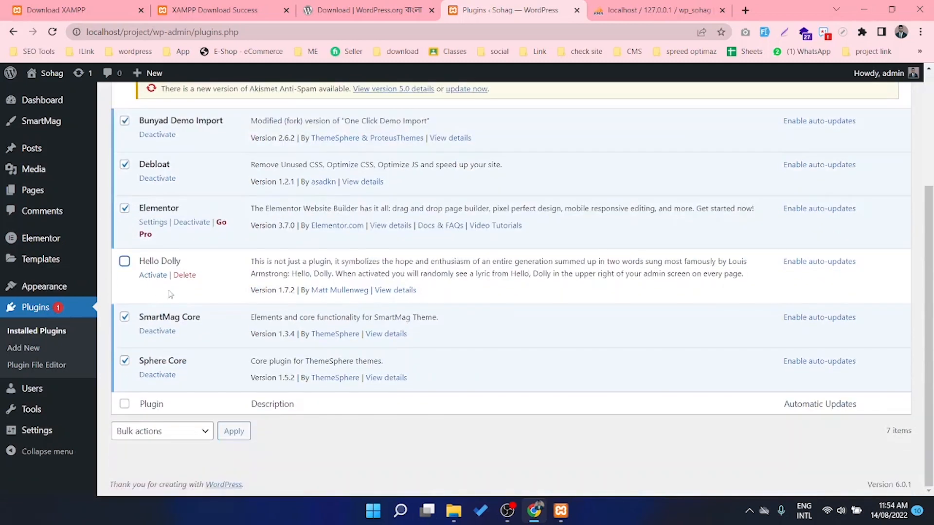
scroll(162, 283, "up", 3)
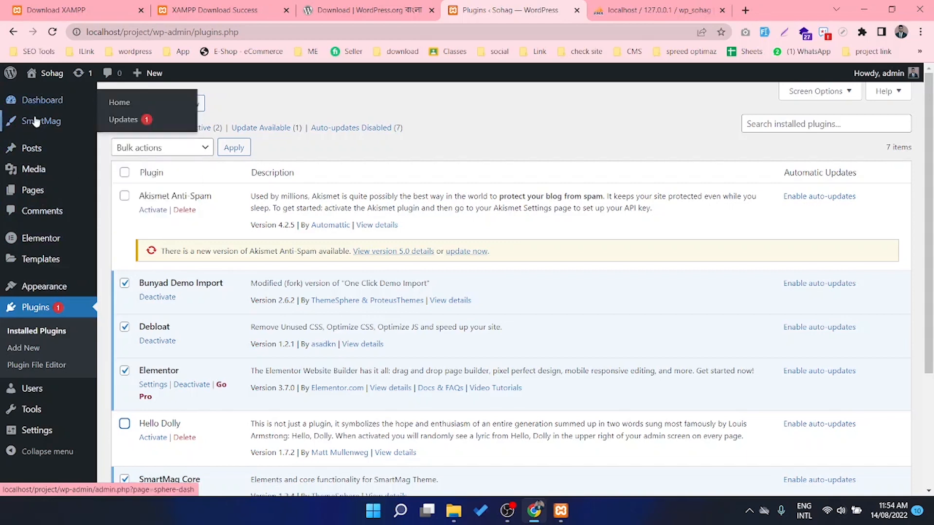
mouse_move(61, 122)
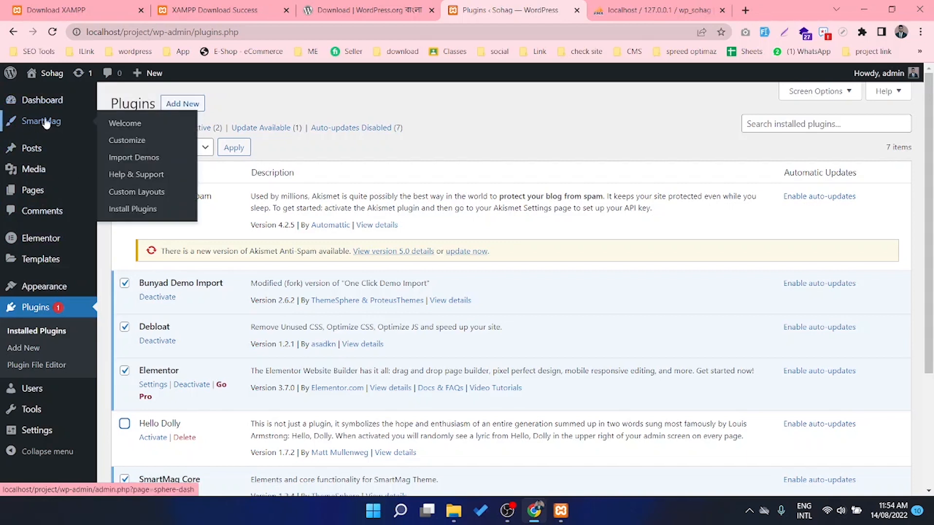
On Import Demos, set NewsBulletin to Full Content and start its import
left_click(144, 161)
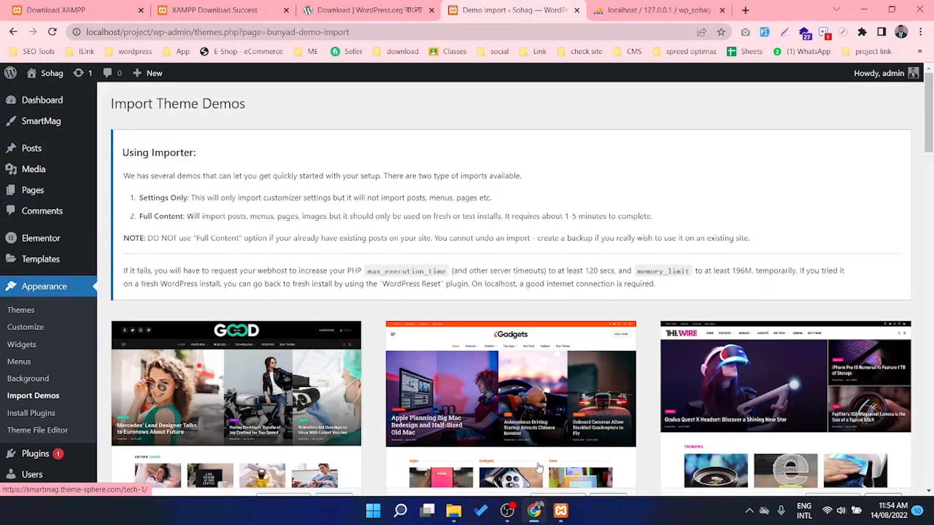
scroll(920, 451, "down", 9)
scroll(920, 451, "down", 8)
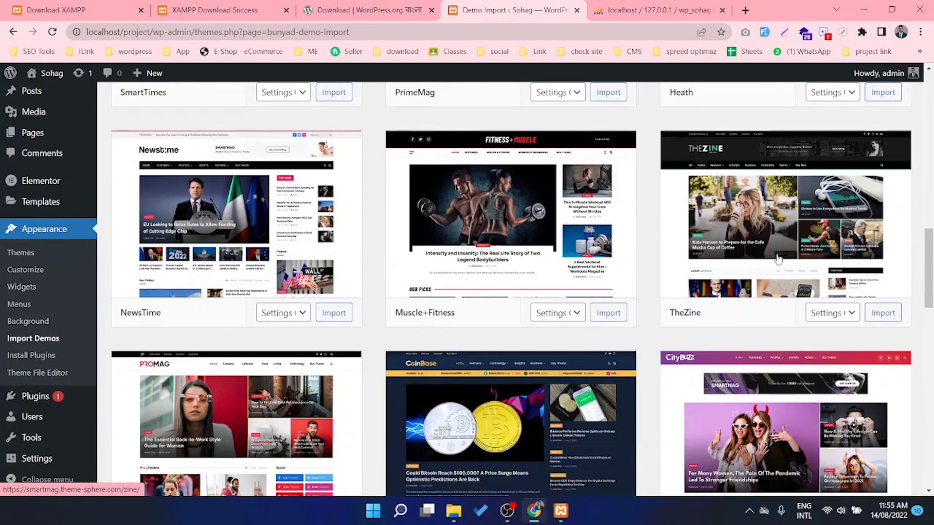
scroll(674, 367, "down", 5)
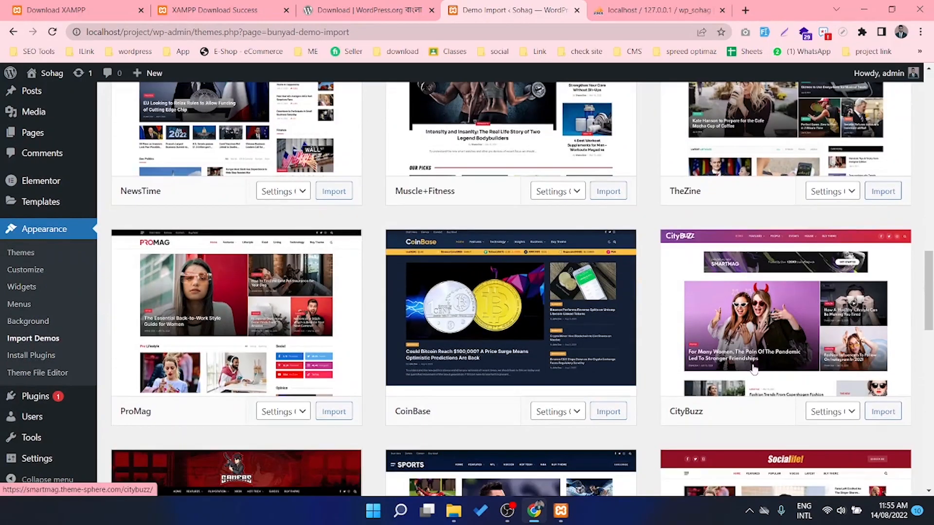
scroll(671, 385, "down", 2)
scroll(671, 385, "down", 5)
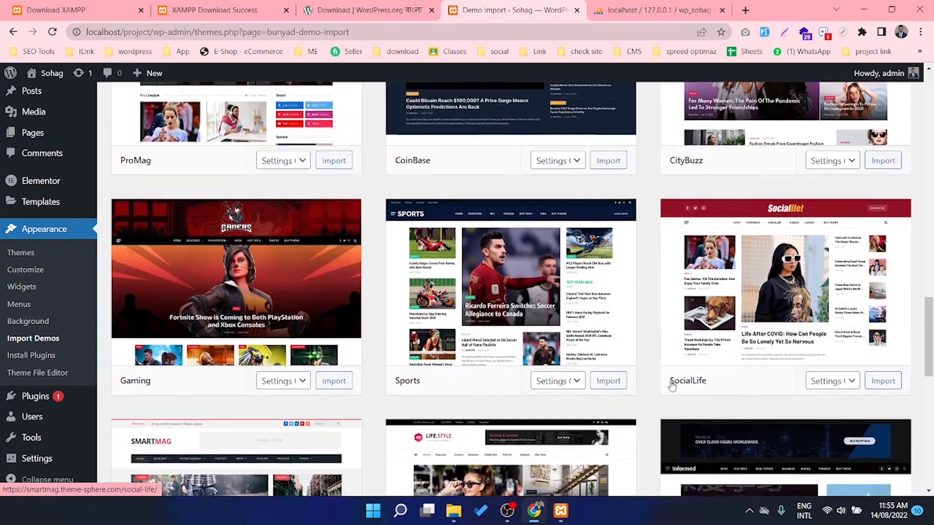
scroll(672, 386, "down", 4)
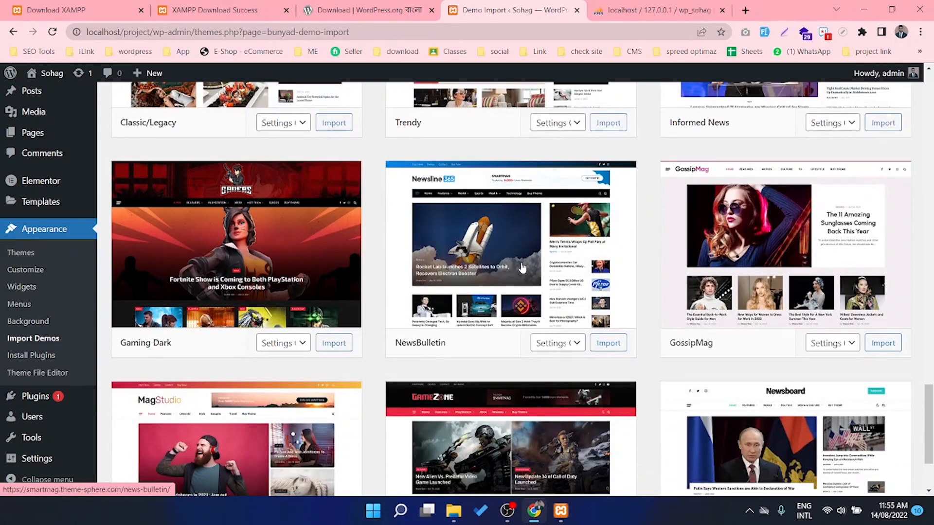
left_click(564, 345)
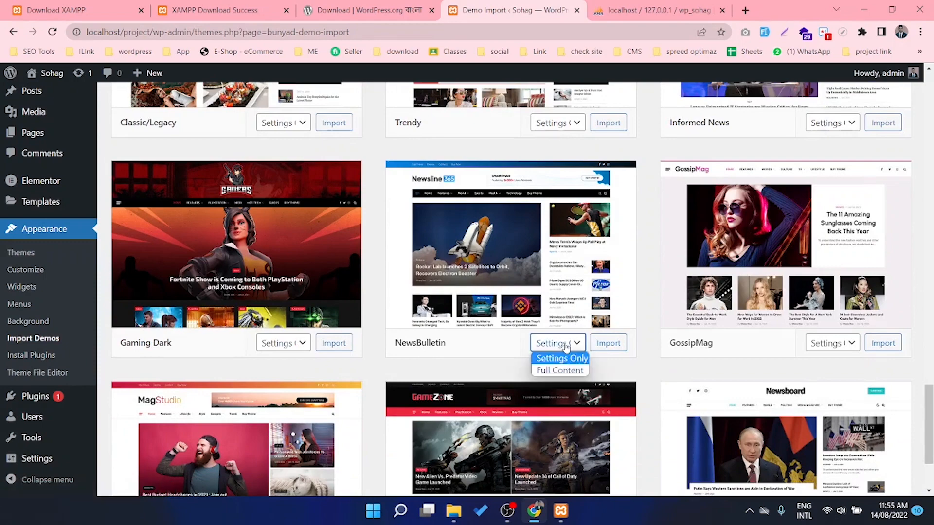
left_click(556, 374)
left_click(608, 343)
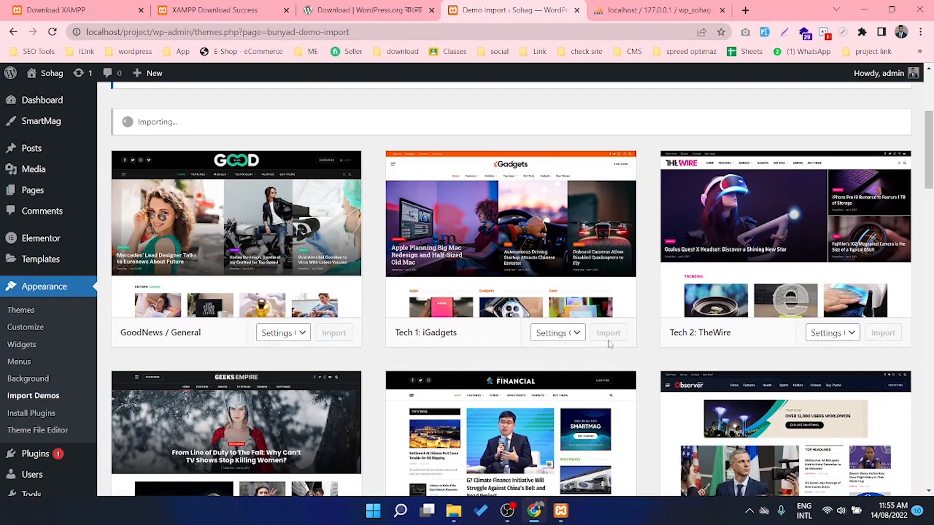
scroll(470, 337, "up", 4)
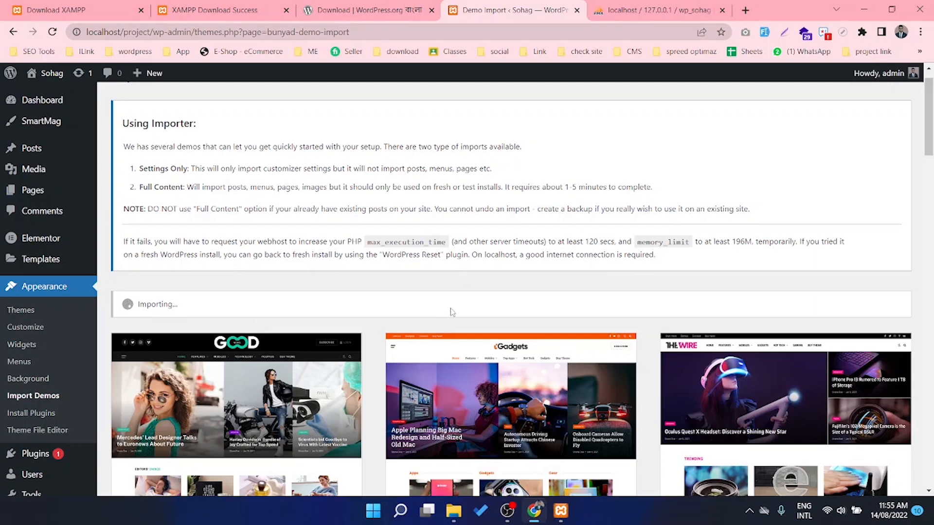
Search Google for the owner's name in a new tab
left_click(745, 11)
type("Sohag")
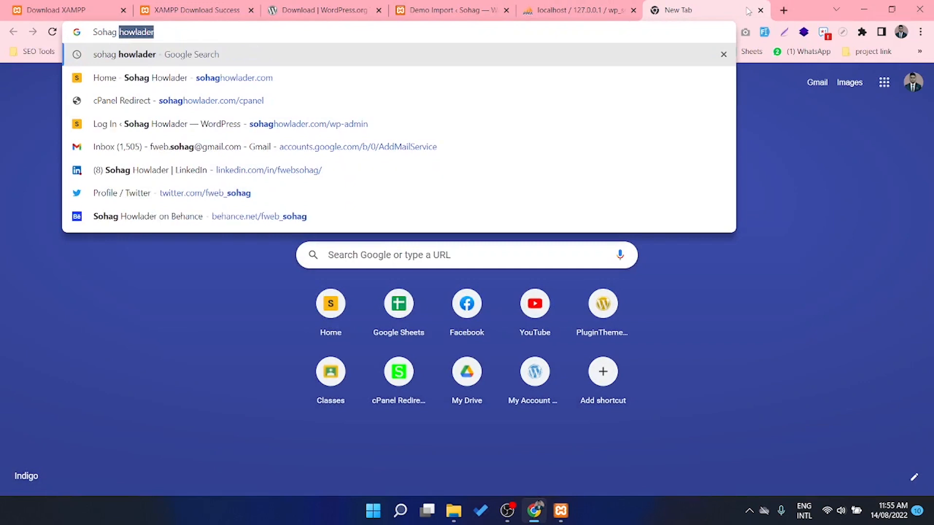
key("Return")
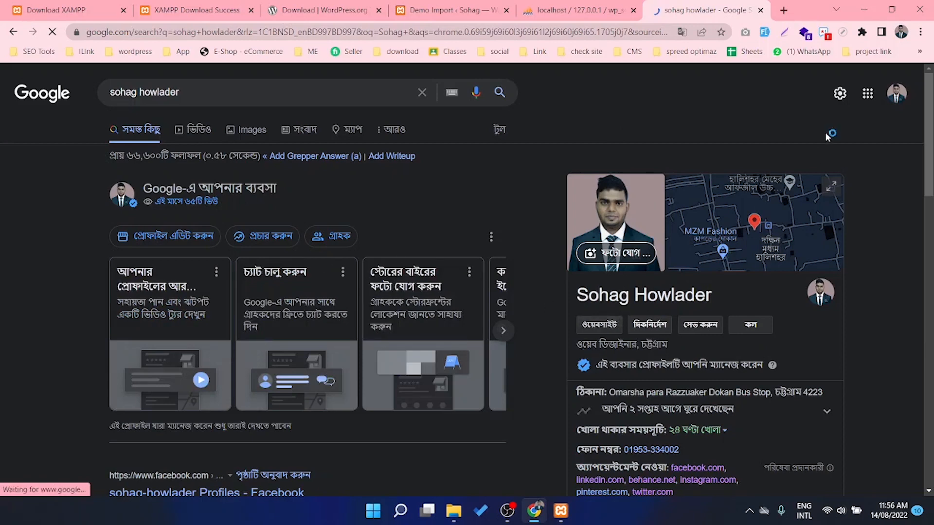
Search 'google my business' in another tab and open the Google Business Profile result
left_click(783, 11)
type("g")
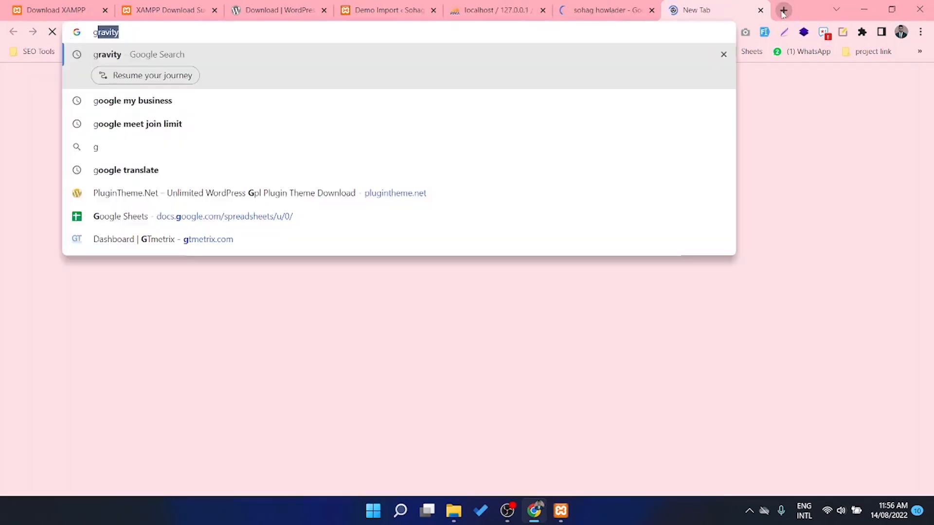
type("oo")
key("Right")
key("Return")
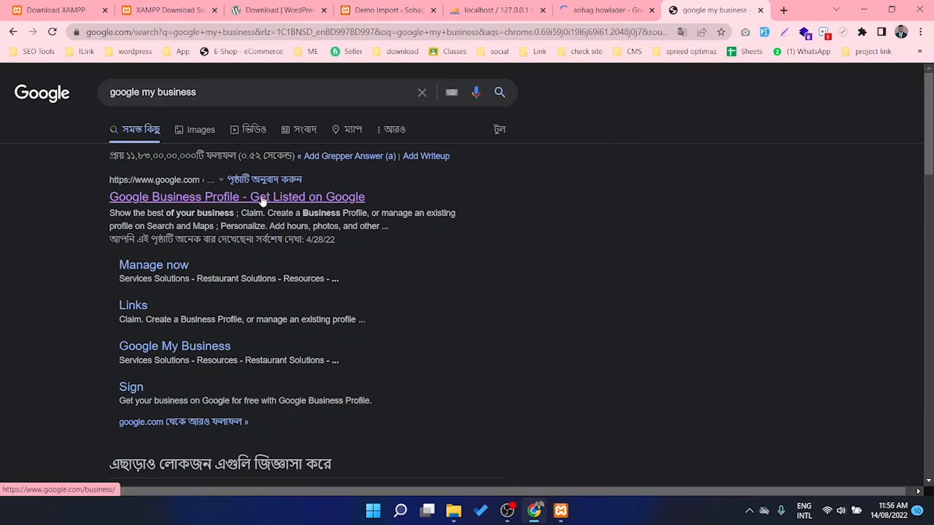
left_click(263, 198)
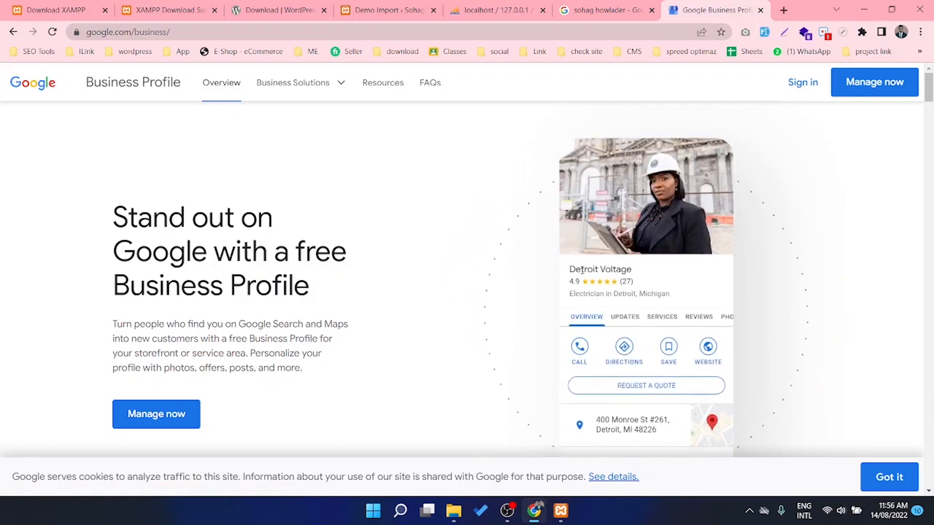
Open Manage now and look through the business's Info and Photos pages
left_click(872, 85)
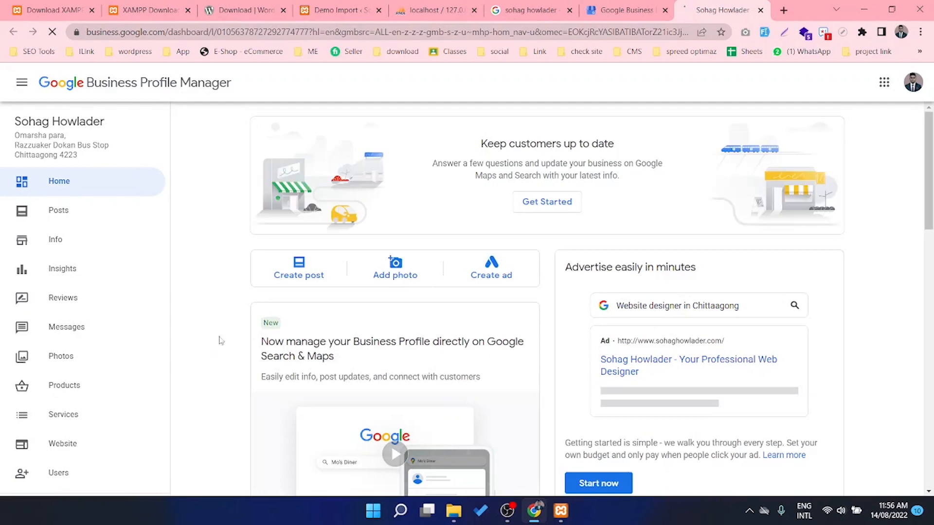
left_click(53, 241)
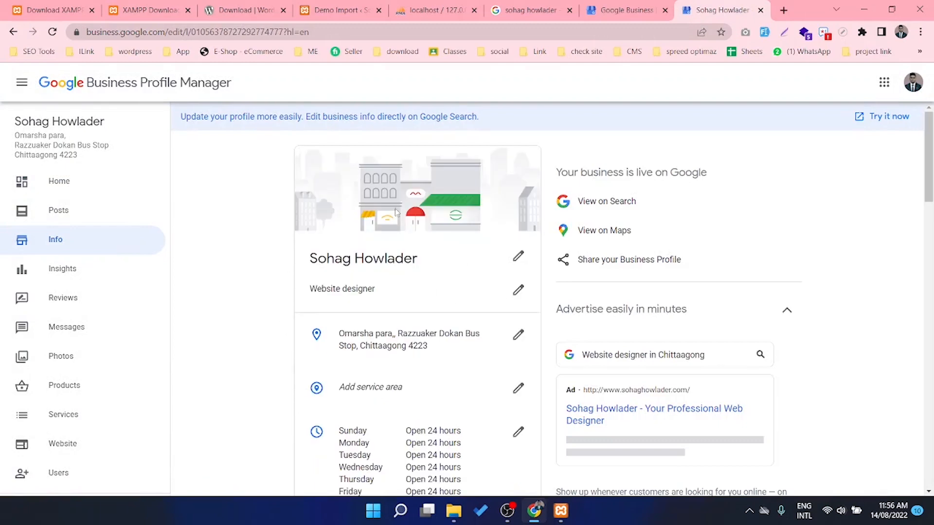
scroll(460, 234, "down", 12)
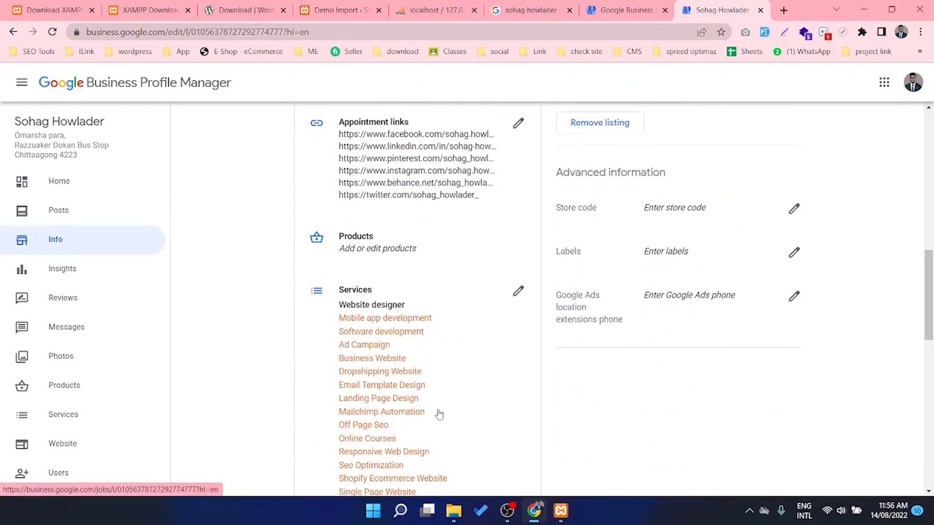
scroll(439, 416, "down", 12)
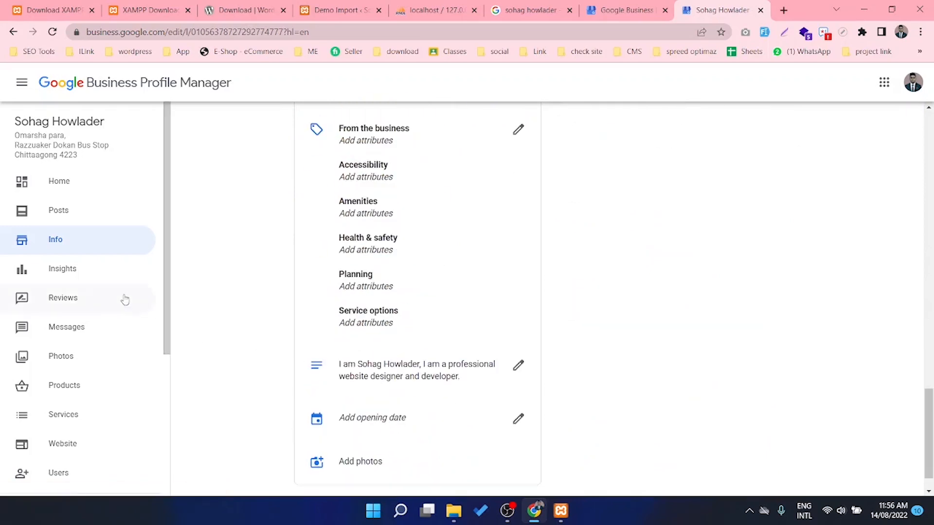
left_click(61, 357)
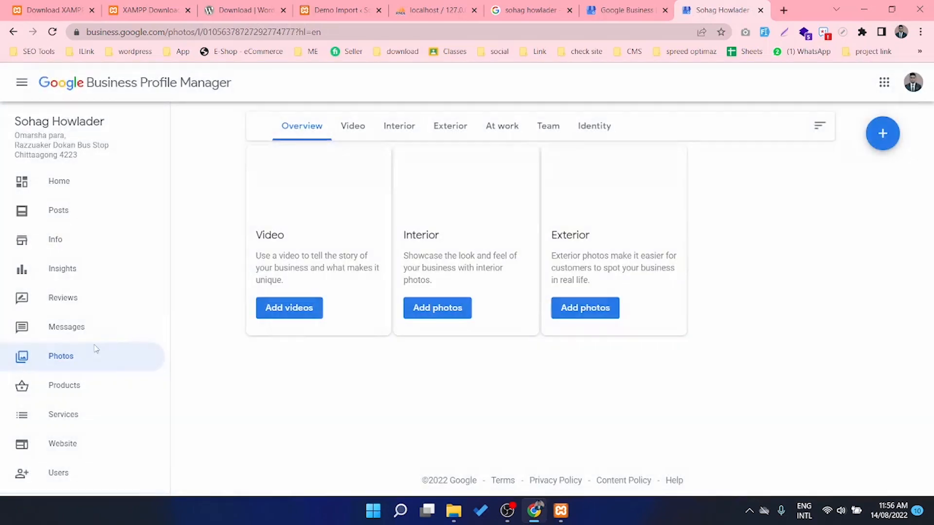
scroll(501, 313, "down", 1)
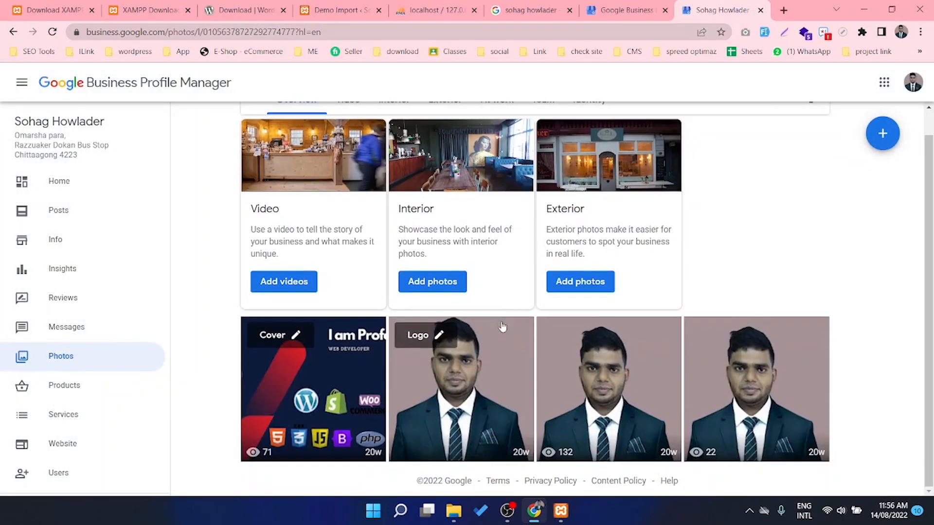
scroll(433, 376, "up", 1)
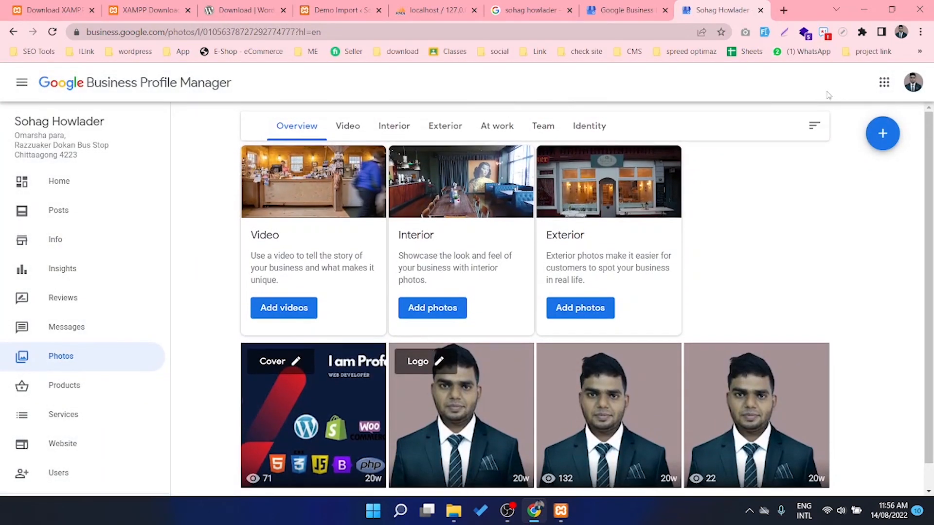
Switch between the profile and search tabs, ending on the WordPress Demo Import tab
left_click(624, 10)
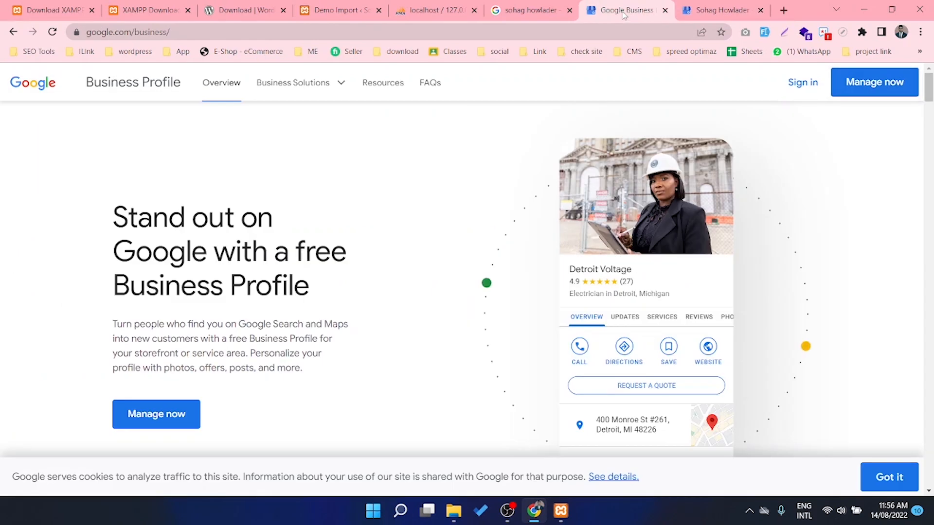
left_click(710, 10)
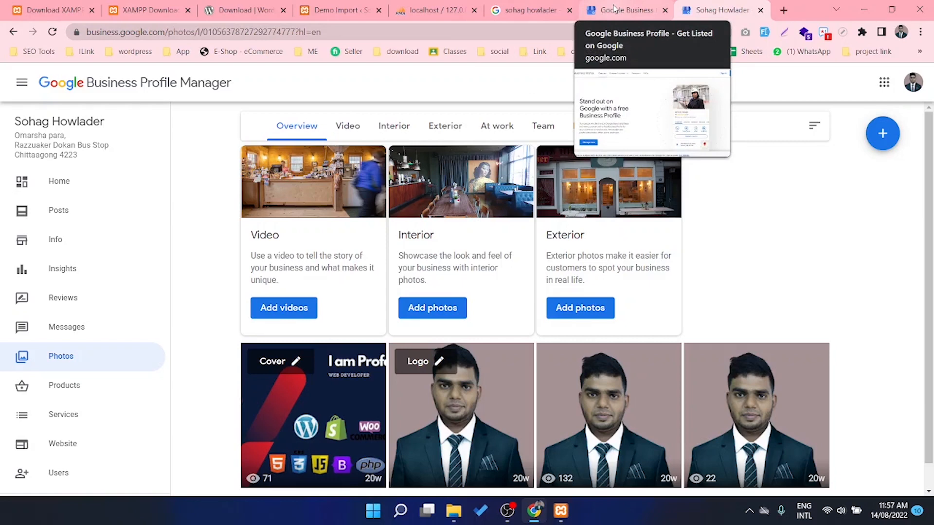
left_click(614, 10)
left_click(516, 10)
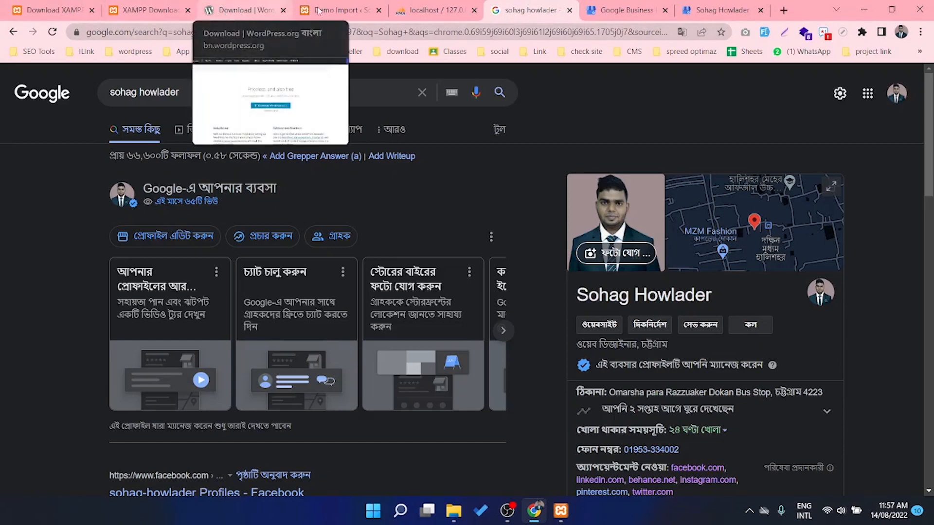
left_click(339, 9)
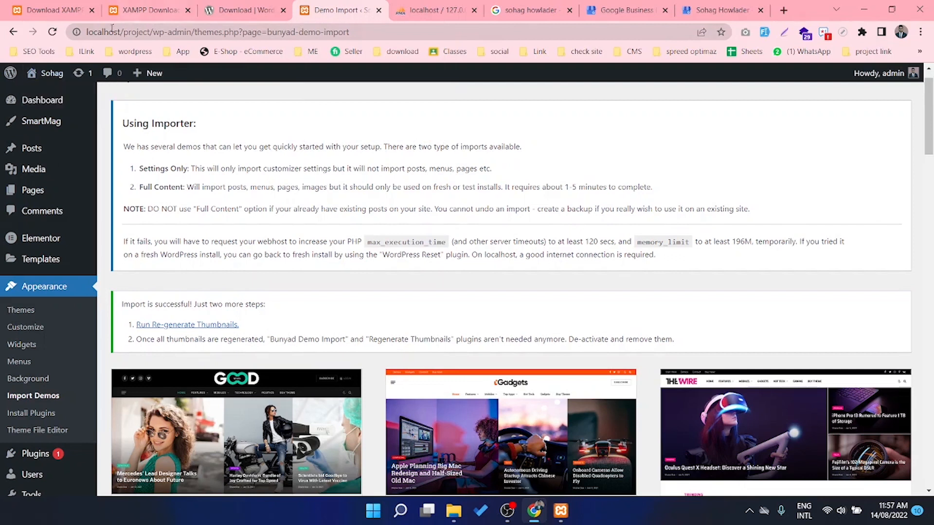
Open Visit Site in a new tab and scroll through the Newsline 365 homepage
mouse_move(49, 73)
middle_click(56, 96)
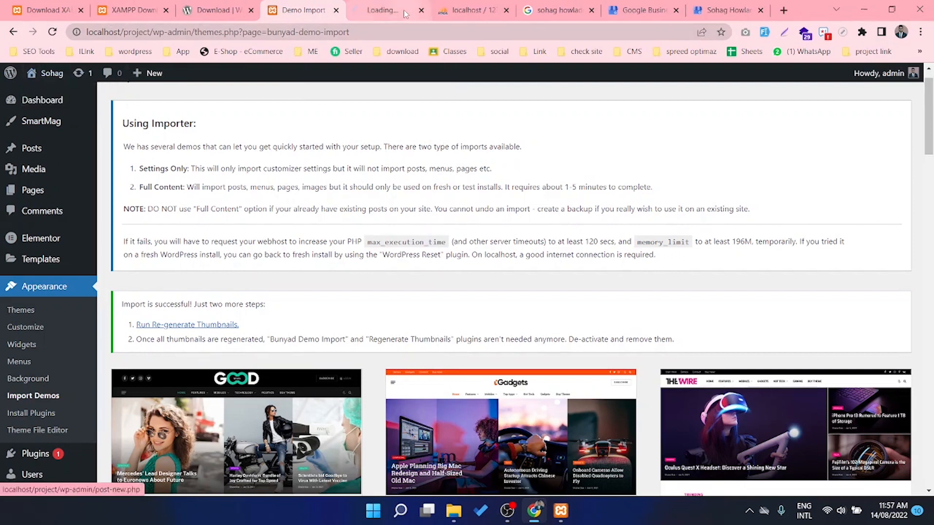
left_click(389, 10)
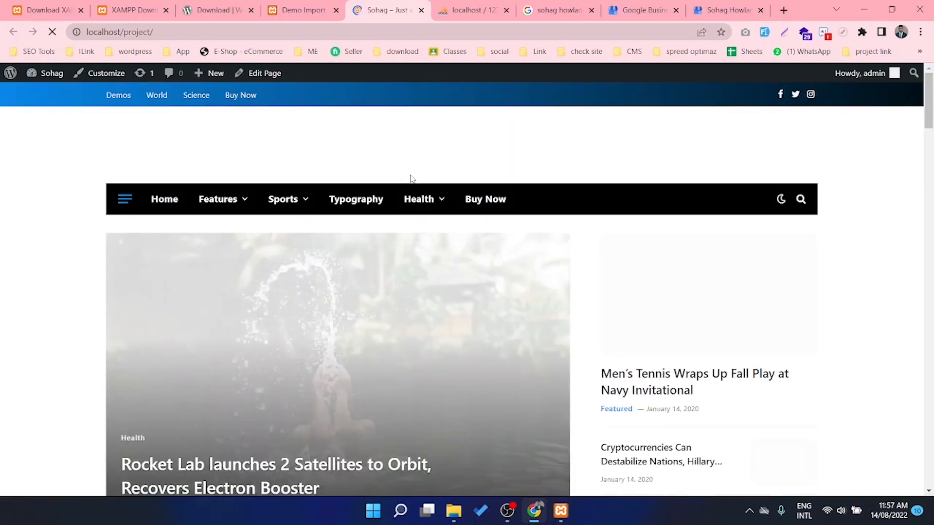
scroll(407, 274, "down", 20)
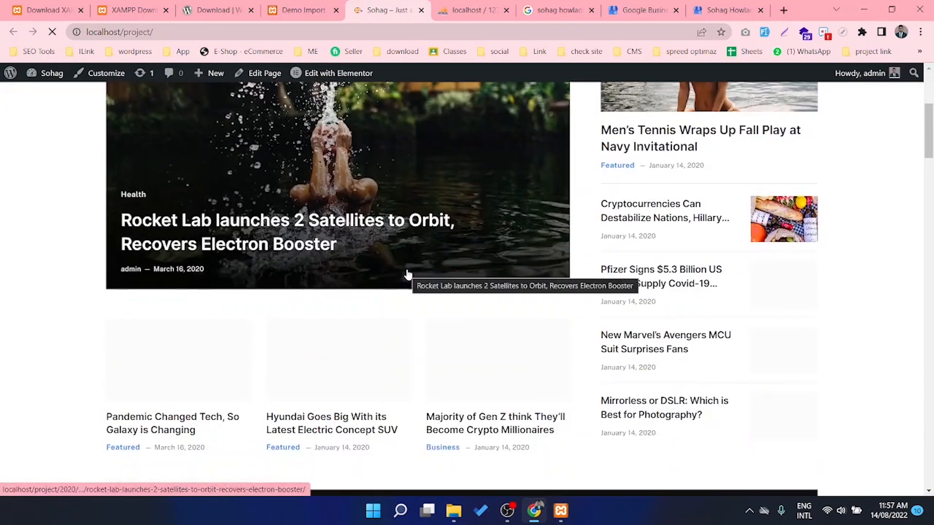
scroll(408, 275, "down", 20)
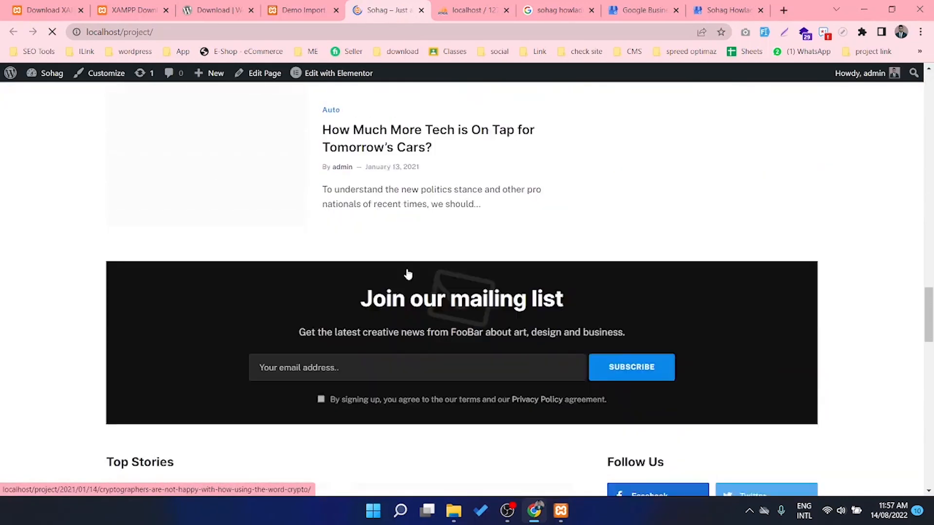
scroll(406, 268, "up", 15)
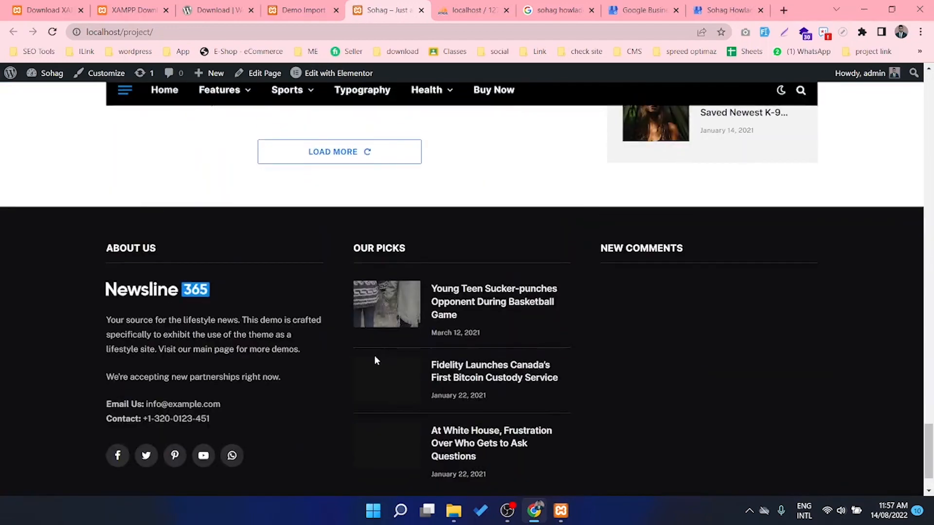
scroll(320, 292, "up", 20)
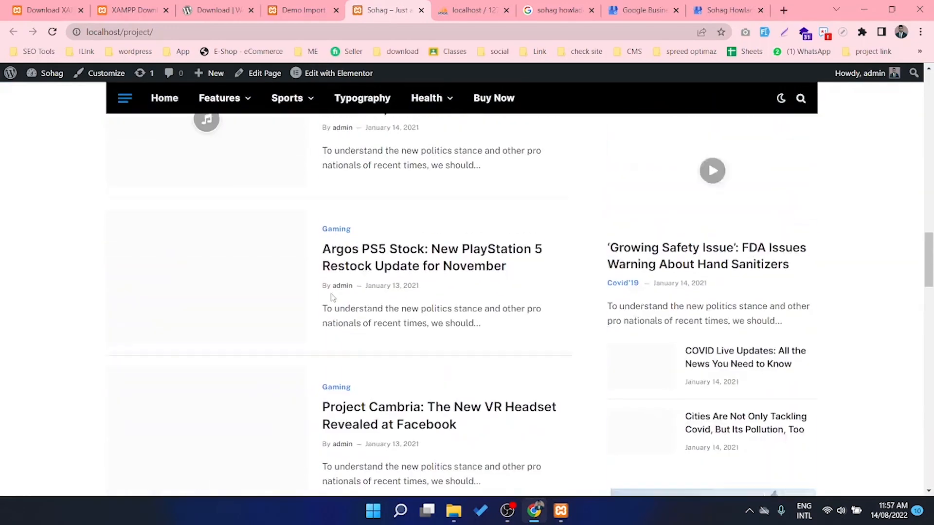
scroll(340, 284, "up", 3)
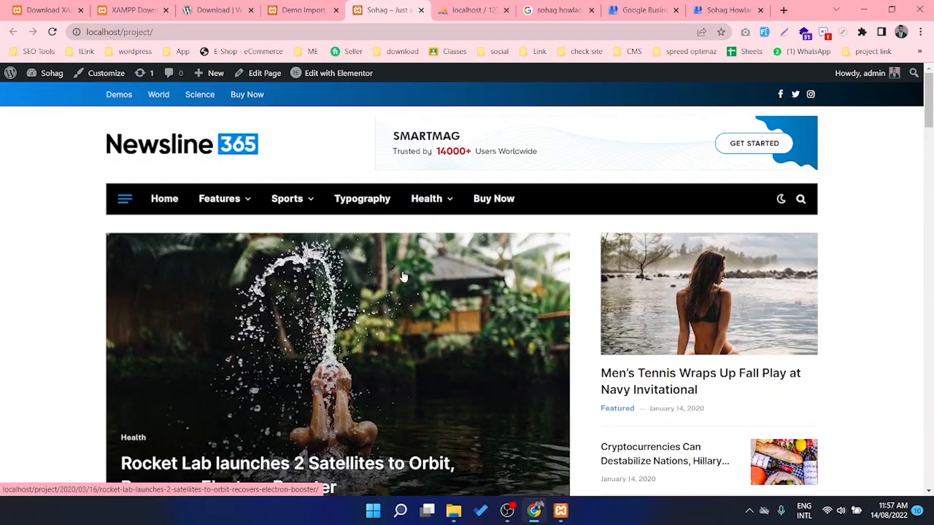
scroll(403, 277, "down", 3)
scroll(404, 276, "up", 3)
scroll(323, 326, "down", 3)
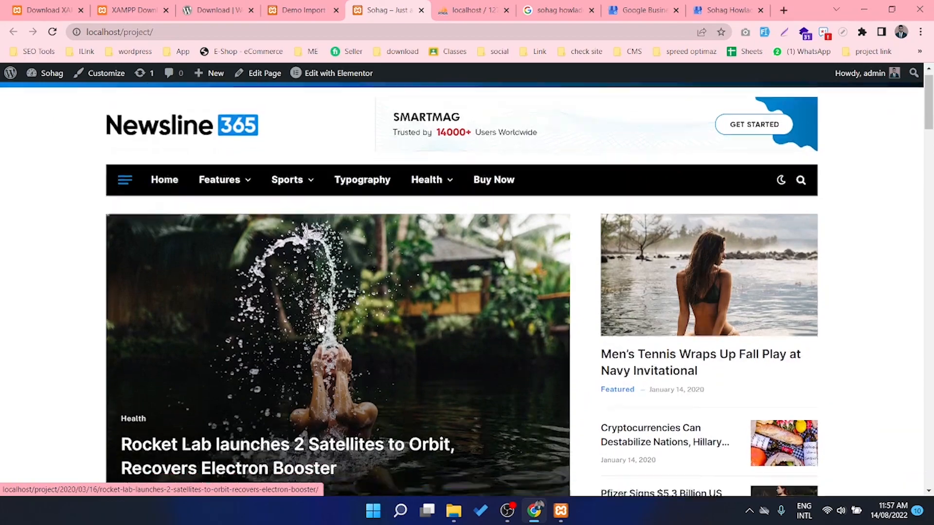
scroll(321, 327, "up", 3)
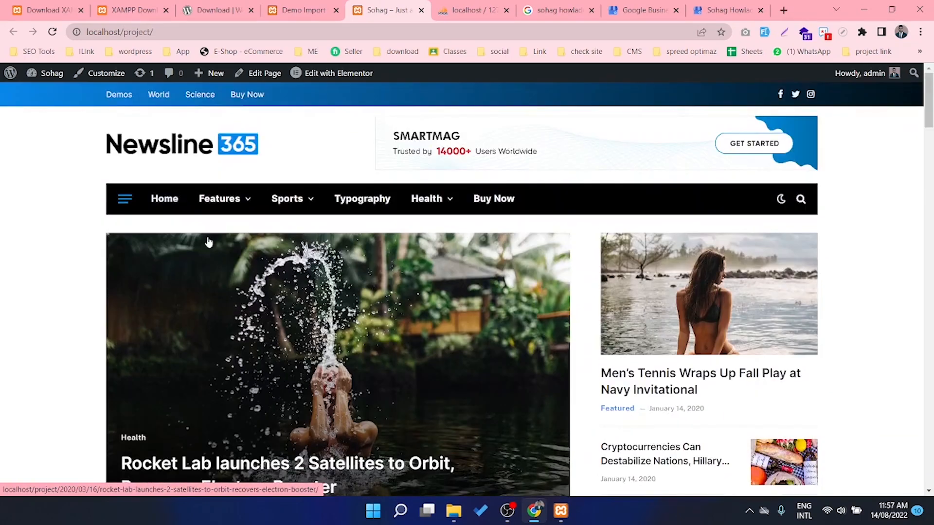
scroll(484, 291, "down", 4)
scroll(484, 291, "down", 15)
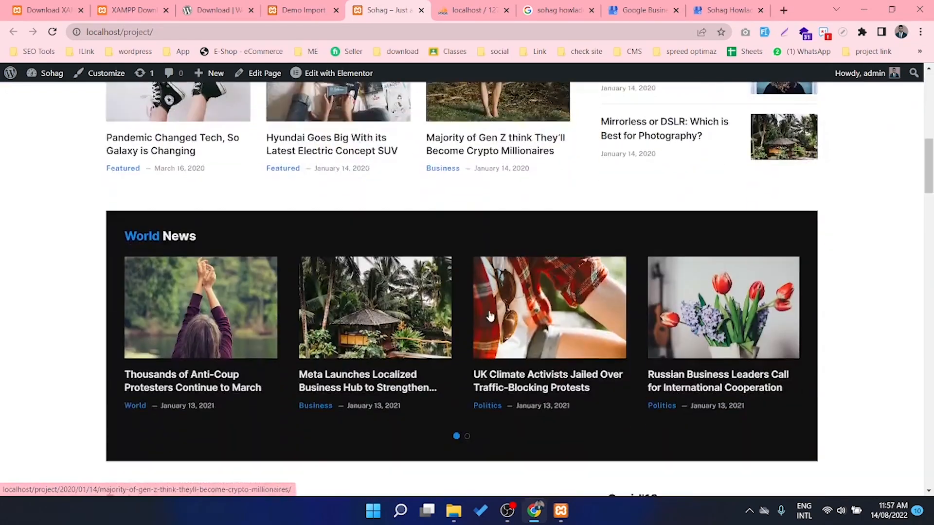
scroll(490, 343, "up", 19)
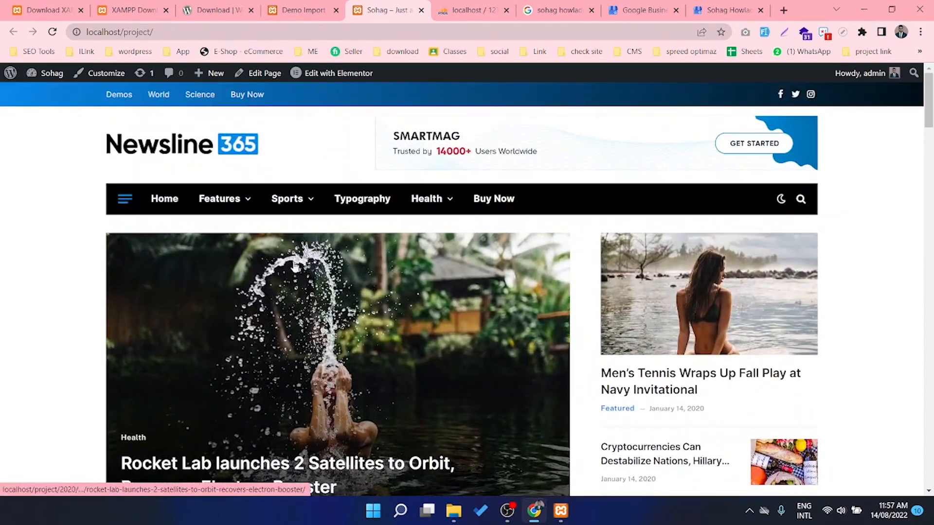
scroll(510, 275, "down", 3)
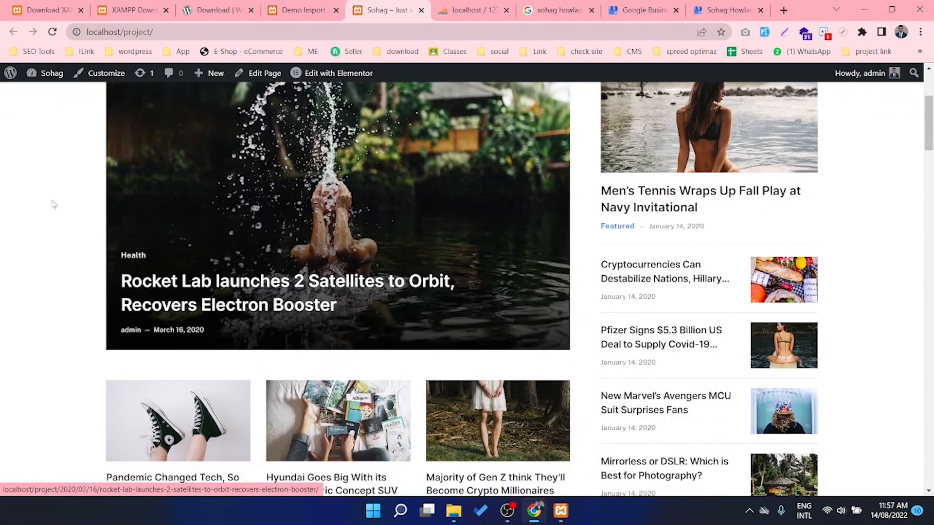
scroll(273, 325, "up", 1)
scroll(273, 325, "down", 5)
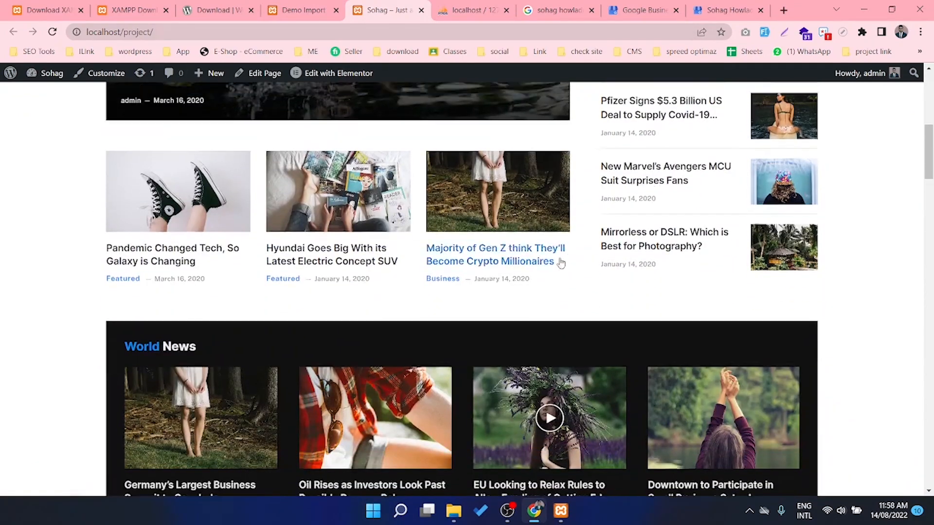
scroll(559, 262, "up", 8)
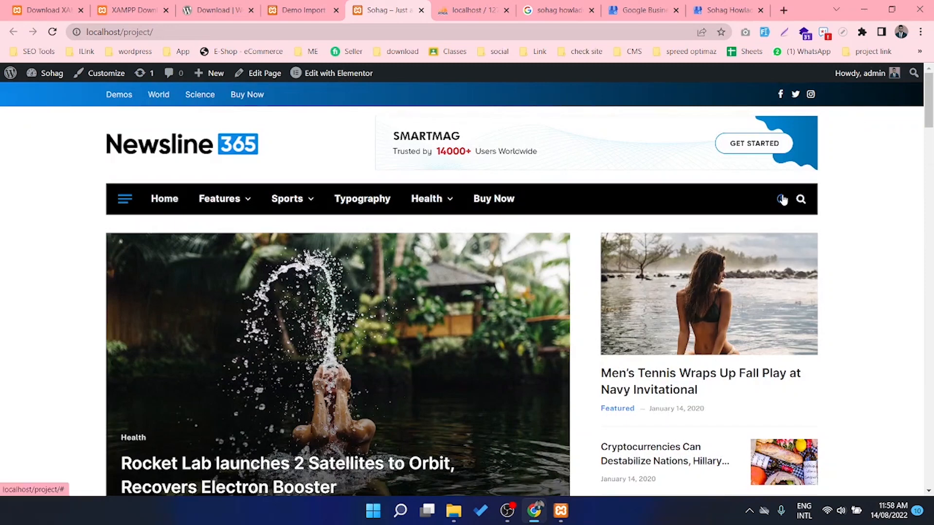
left_click(780, 199)
left_click(780, 199)
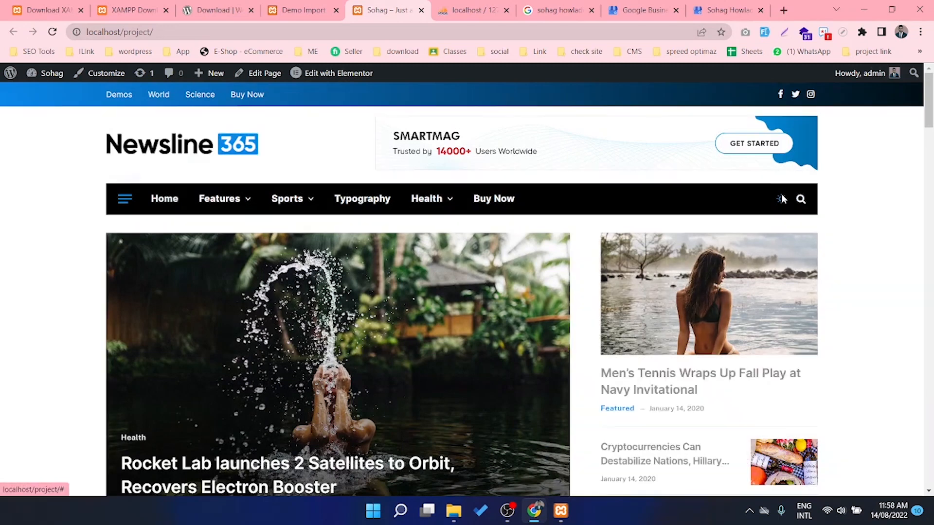
left_click(781, 199)
left_click(781, 199)
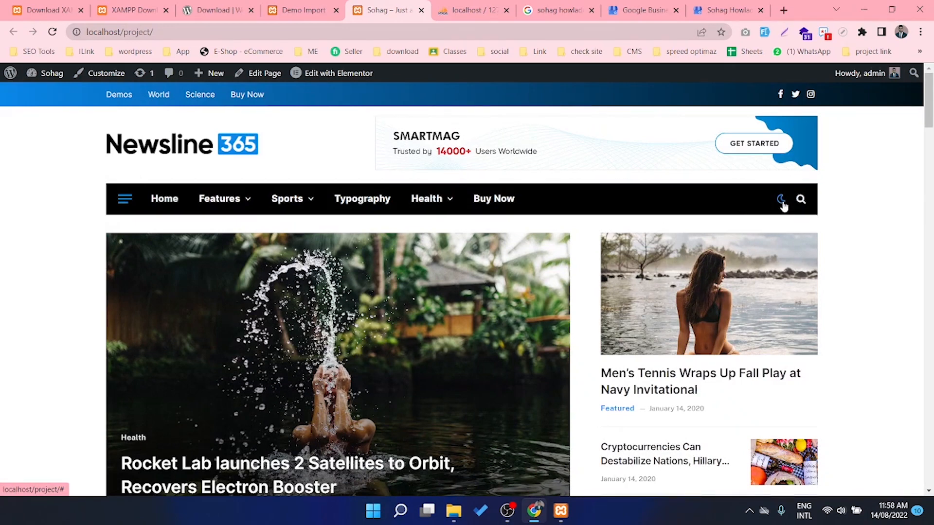
left_click(783, 203)
left_click(781, 201)
left_click(781, 201)
left_click(781, 202)
left_click(781, 202)
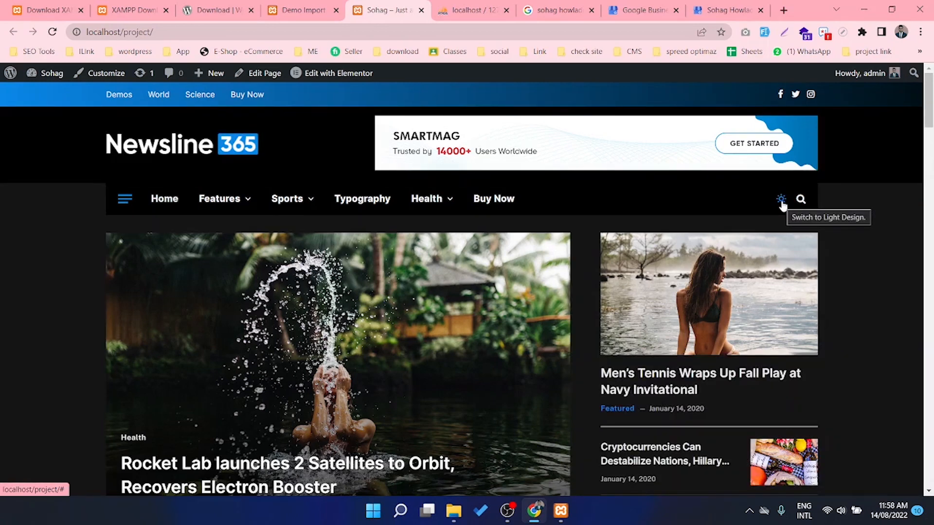
left_click(781, 201)
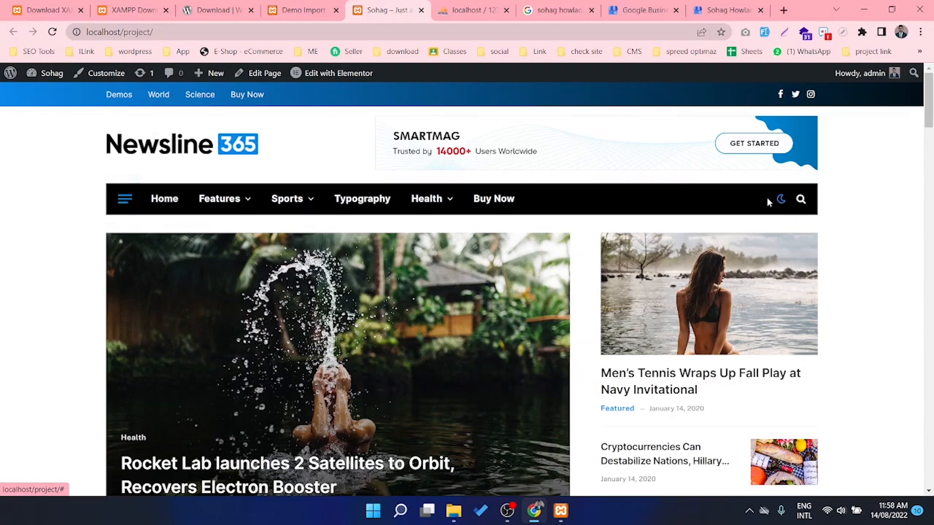
Scroll the Newsline 365 homepage once more, then go back to the Demo Import tab
scroll(503, 215, "down", 10)
scroll(537, 213, "down", 6)
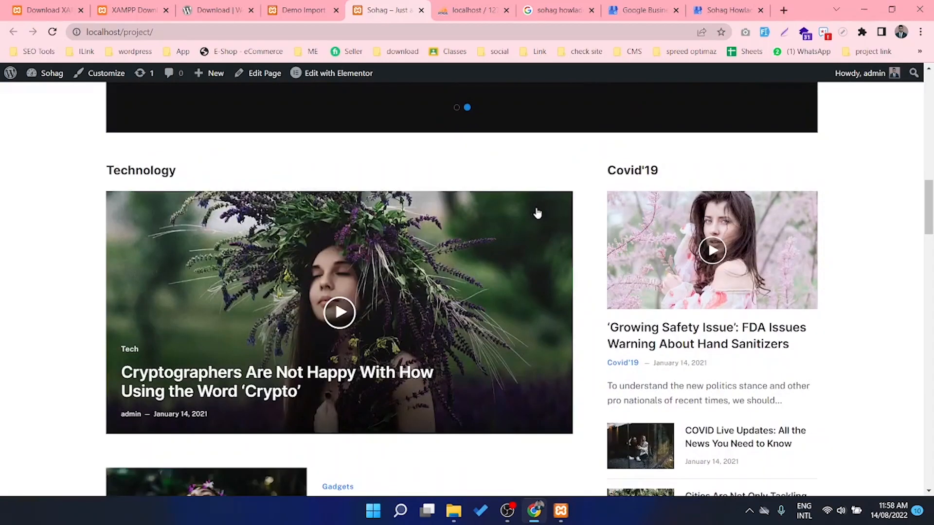
scroll(566, 286, "down", 2)
scroll(567, 286, "down", 5)
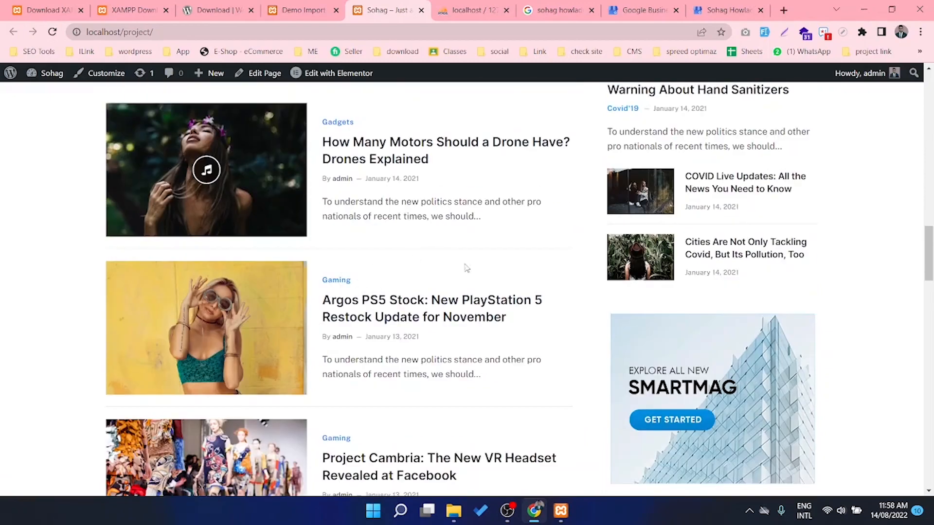
scroll(466, 268, "down", 18)
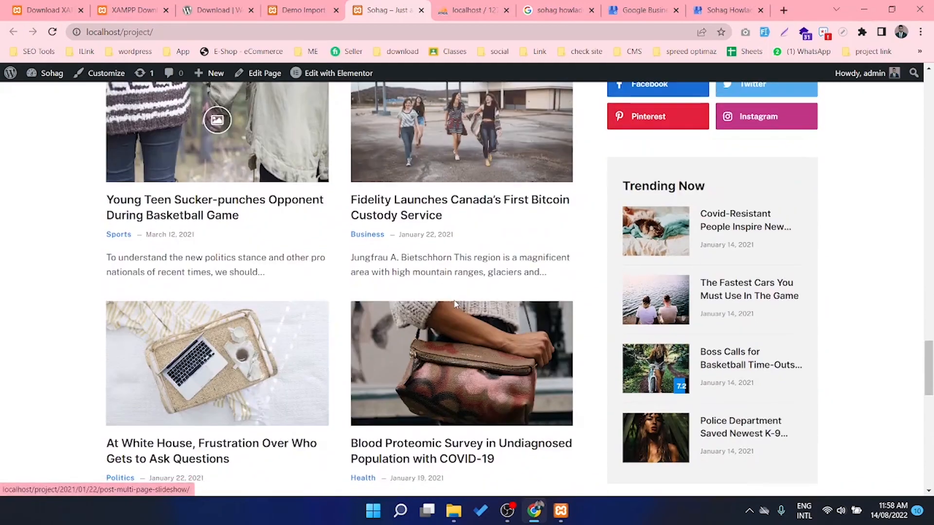
scroll(455, 304, "down", 12)
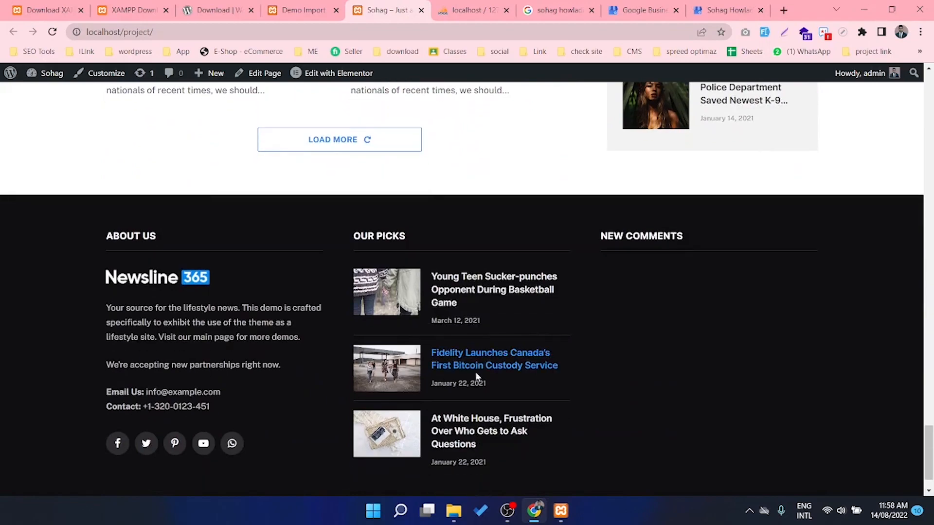
scroll(494, 364, "up", 6)
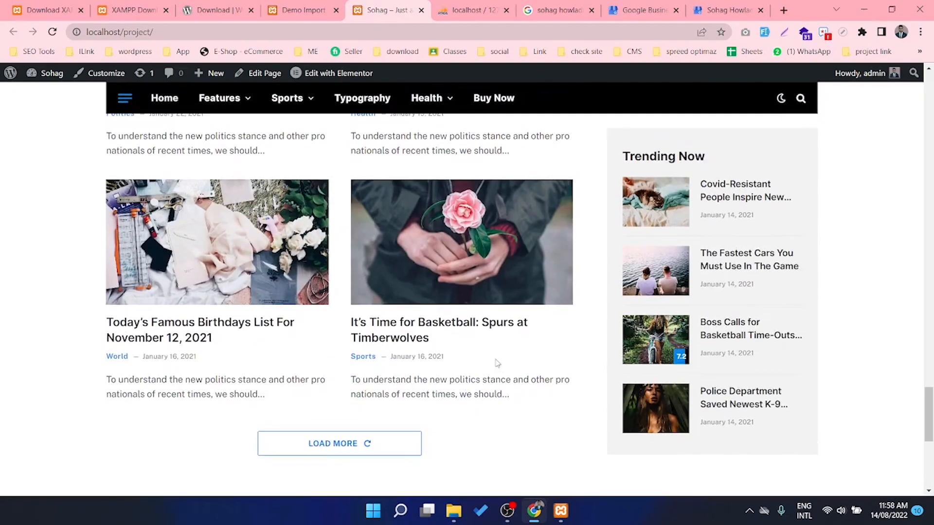
scroll(496, 362, "down", 5)
scroll(512, 358, "up", 18)
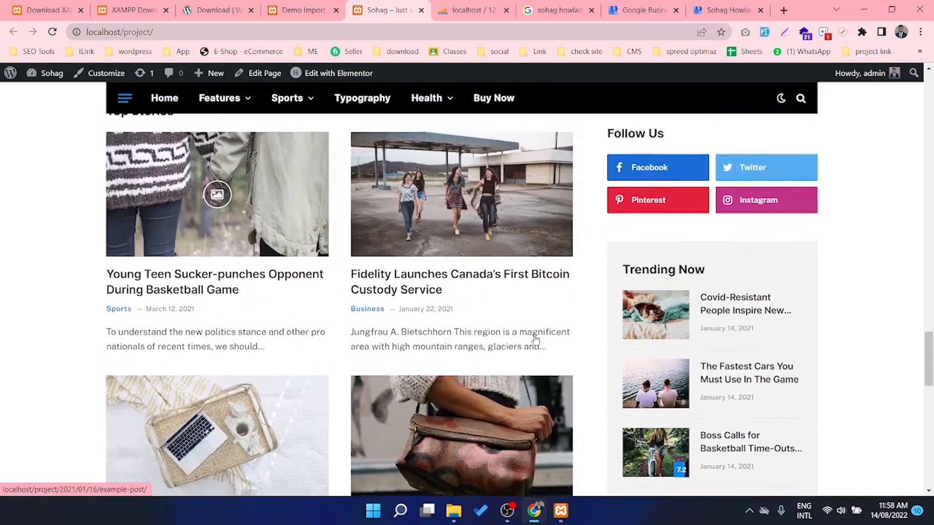
scroll(535, 339, "up", 12)
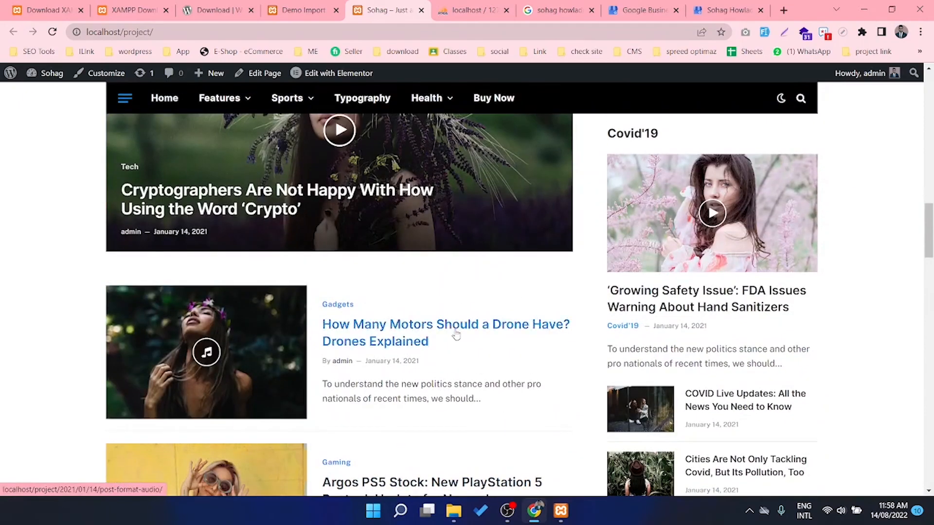
scroll(456, 335, "up", 16)
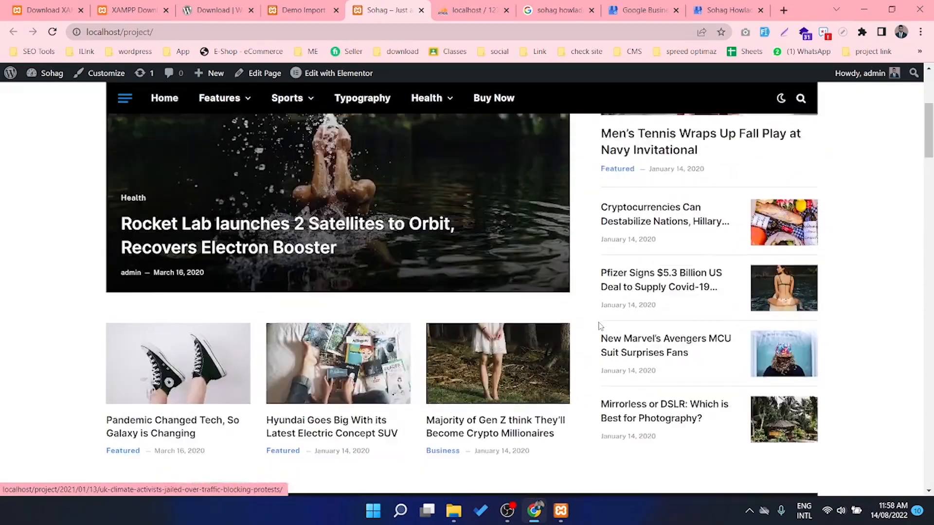
scroll(600, 326, "up", 5)
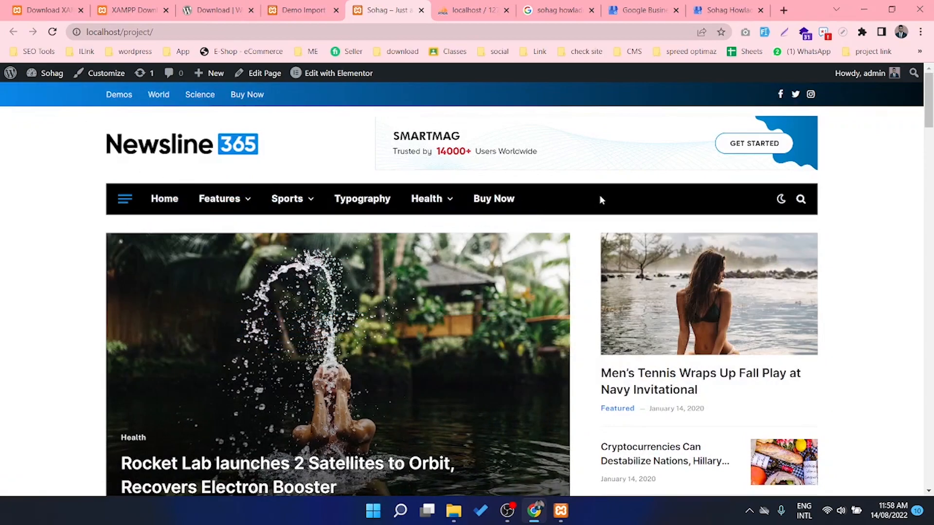
scroll(287, 296, "down", 6)
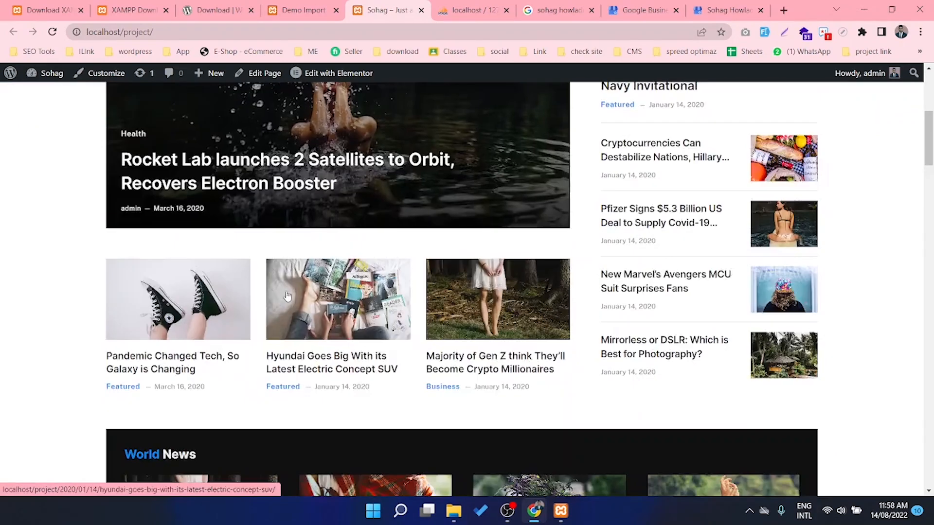
scroll(288, 296, "down", 15)
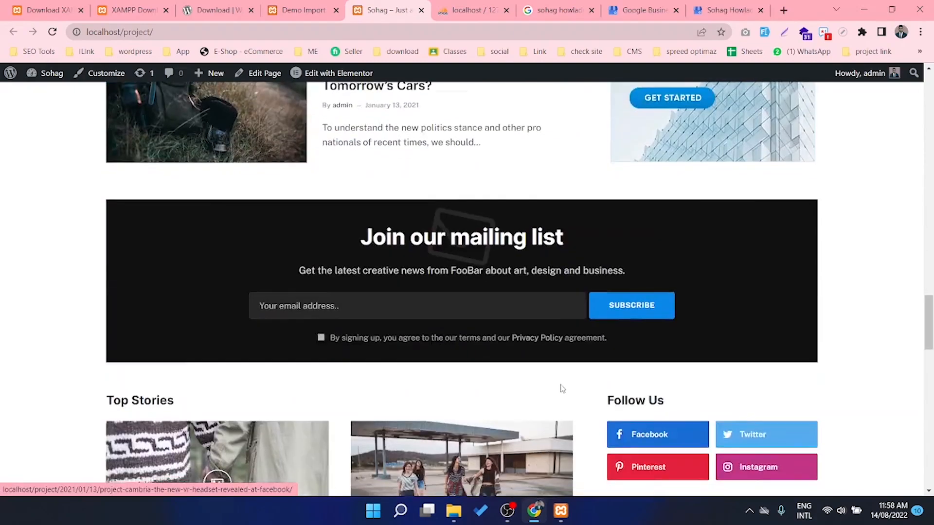
scroll(562, 388, "down", 20)
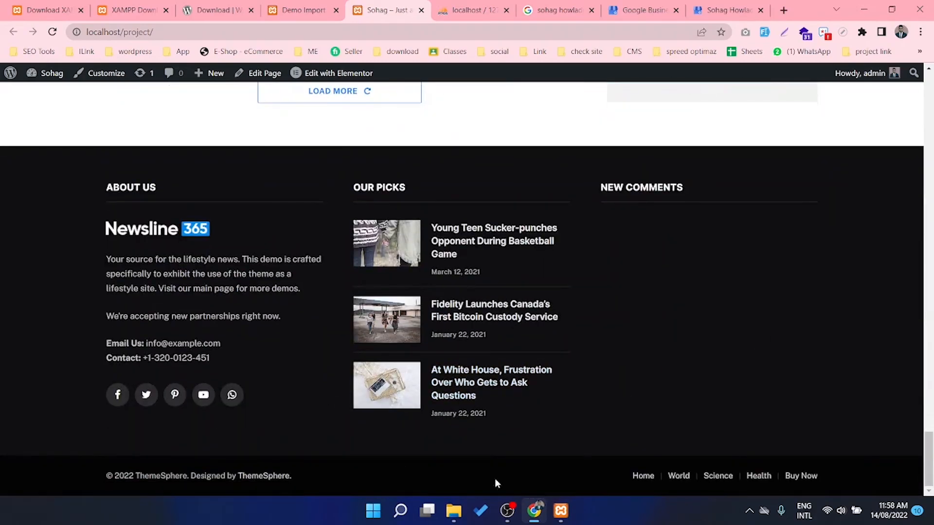
scroll(534, 385, "up", 5)
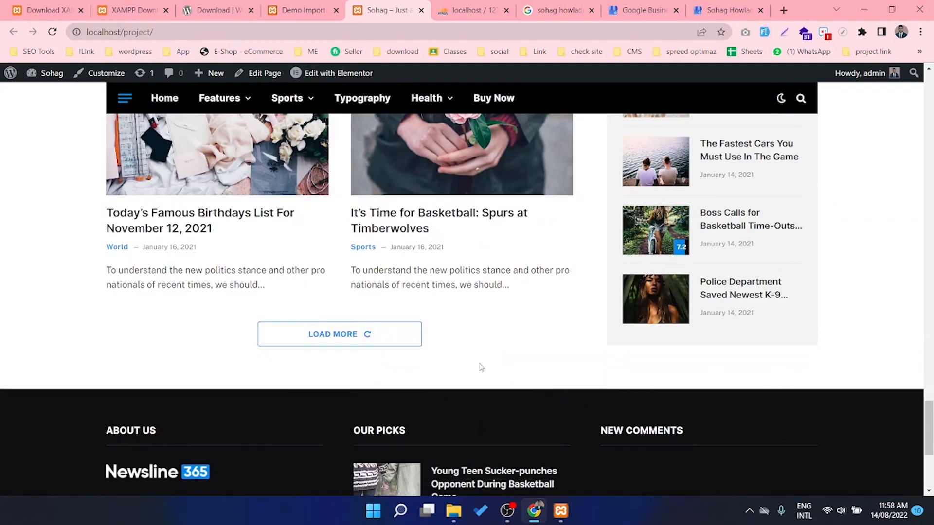
scroll(545, 387, "up", 20)
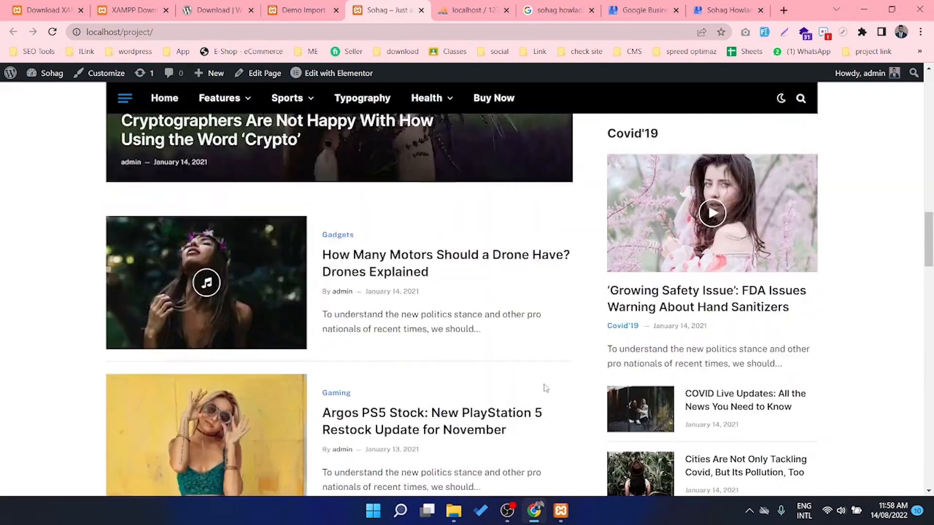
scroll(545, 388, "up", 20)
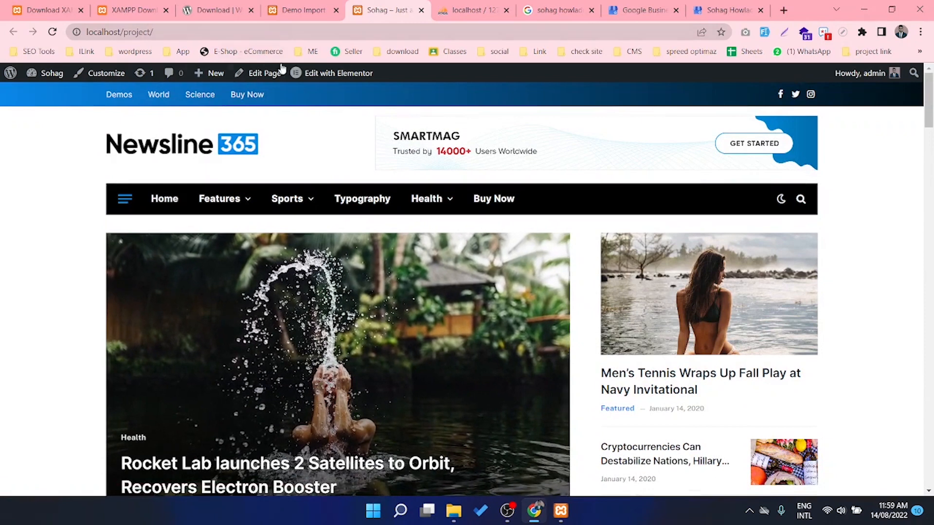
left_click(294, 12)
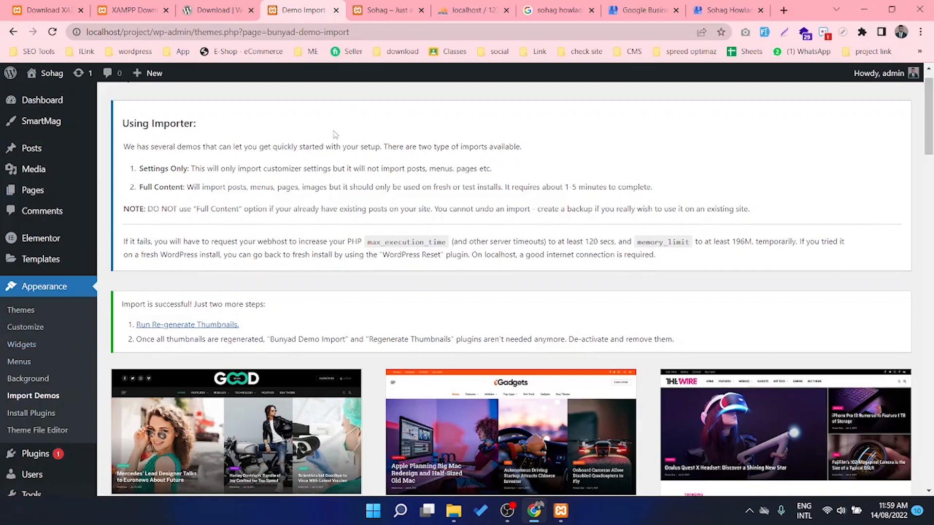
Go to Plugins > Add New and bring up the Upload Plugin form
left_click(387, 11)
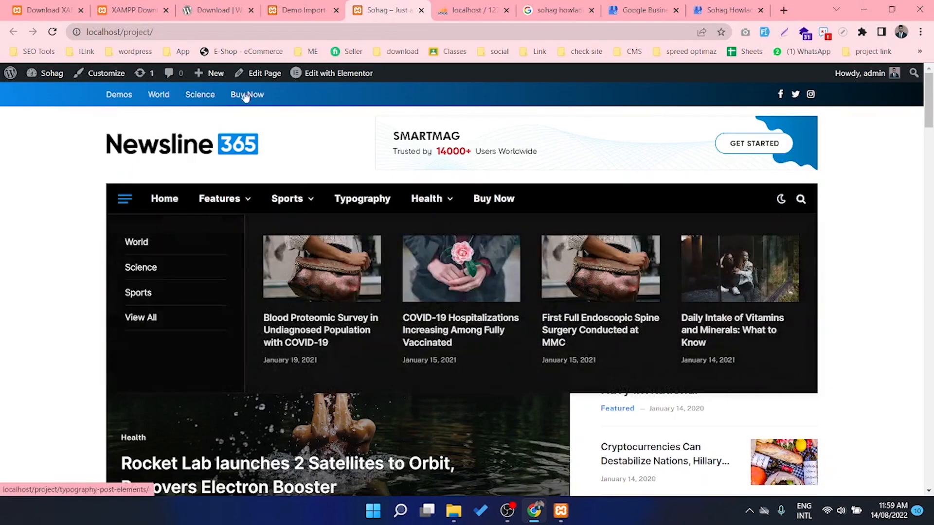
left_click(289, 10)
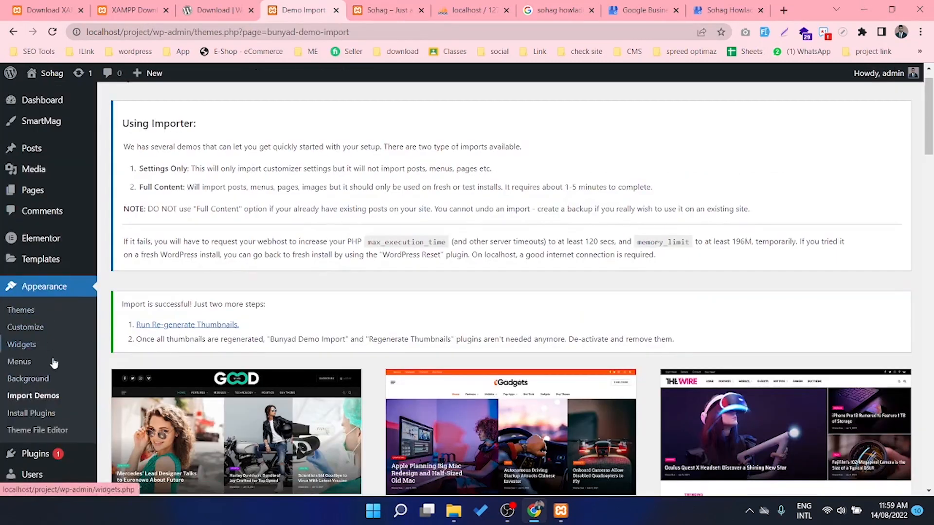
scroll(56, 408, "down", 1)
left_click(38, 403)
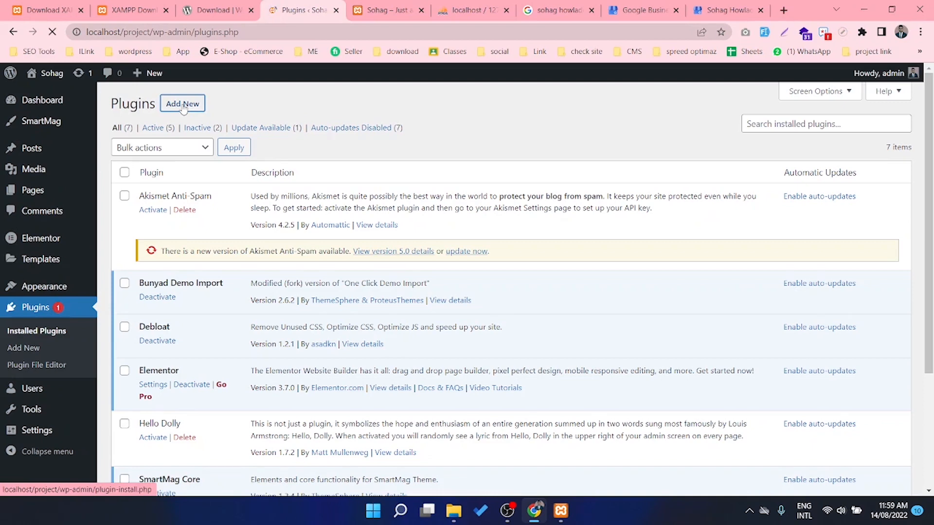
left_click(183, 107)
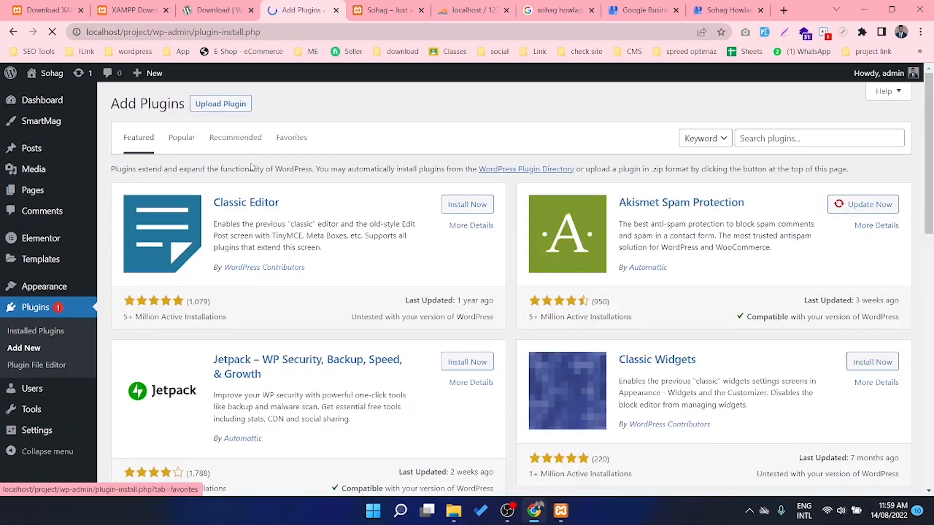
left_click(213, 105)
Upload elementor-pro-3_7_3.zip from the D: drive and install it
left_click(413, 212)
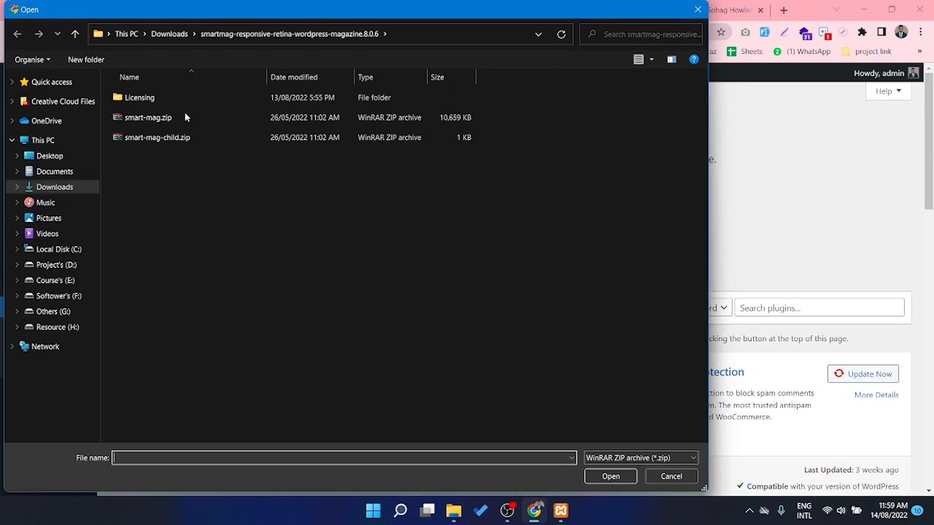
left_click(56, 265)
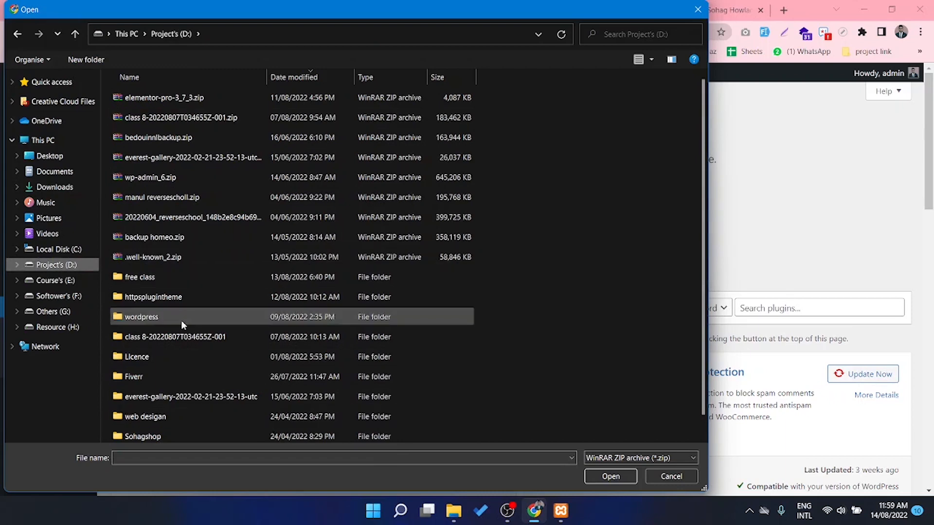
left_click(52, 279)
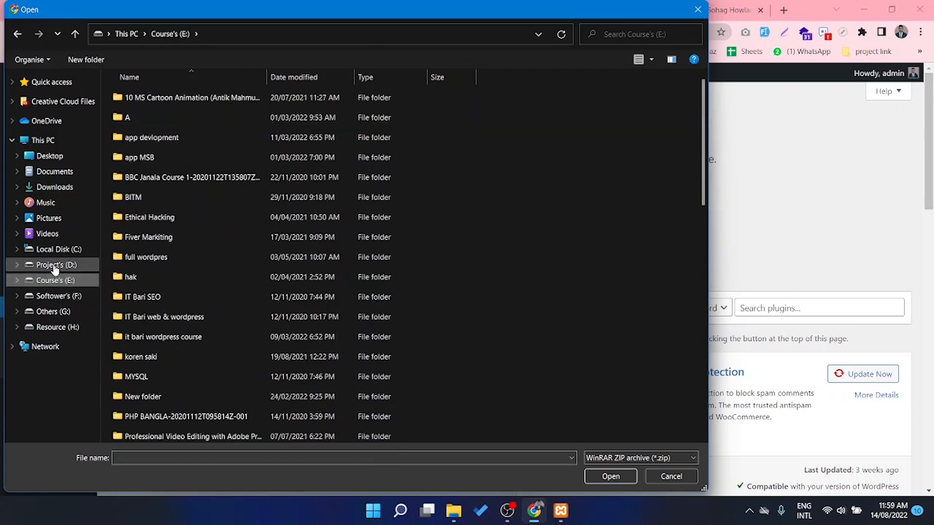
left_click(55, 266)
left_click(184, 101)
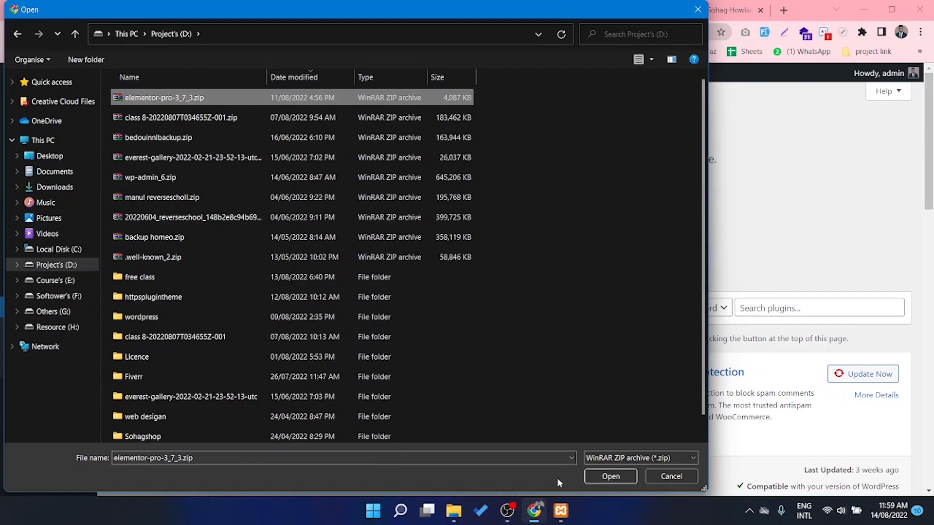
left_click(611, 476)
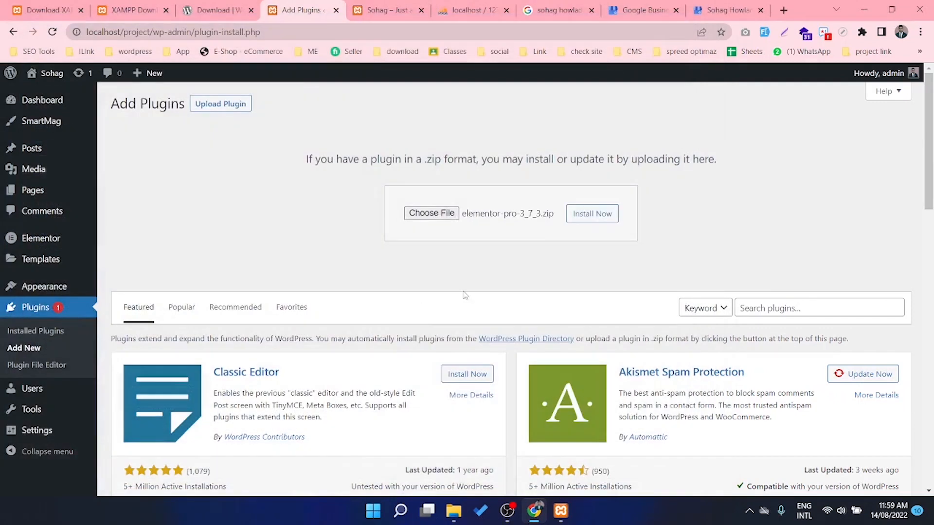
left_click(589, 215)
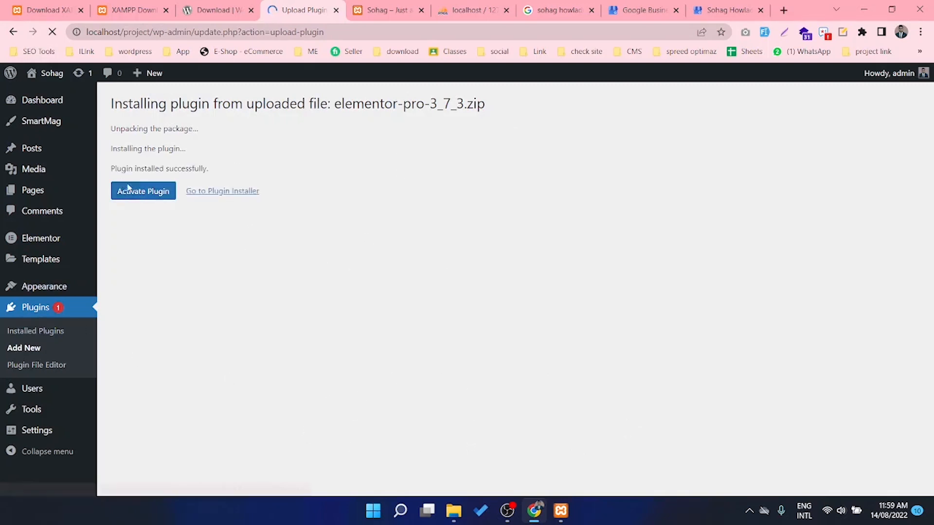
Activate Elementor Pro 3.7.3 and check the plugins list shows it as active
left_click(134, 199)
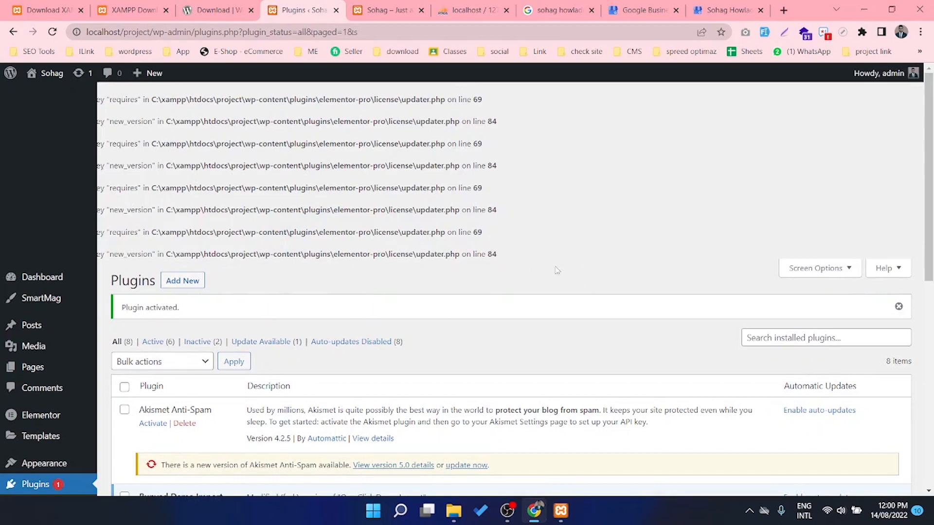
left_click_drag(557, 269, 99, 121)
left_click(509, 234)
scroll(631, 303, "down", 6)
scroll(344, 316, "up", 3)
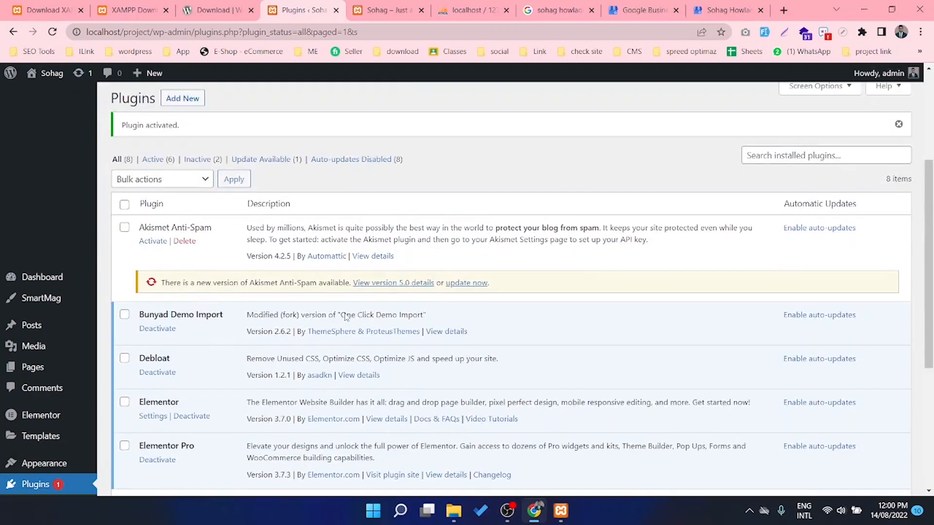
scroll(344, 316, "down", 5)
scroll(191, 305, "up", 1)
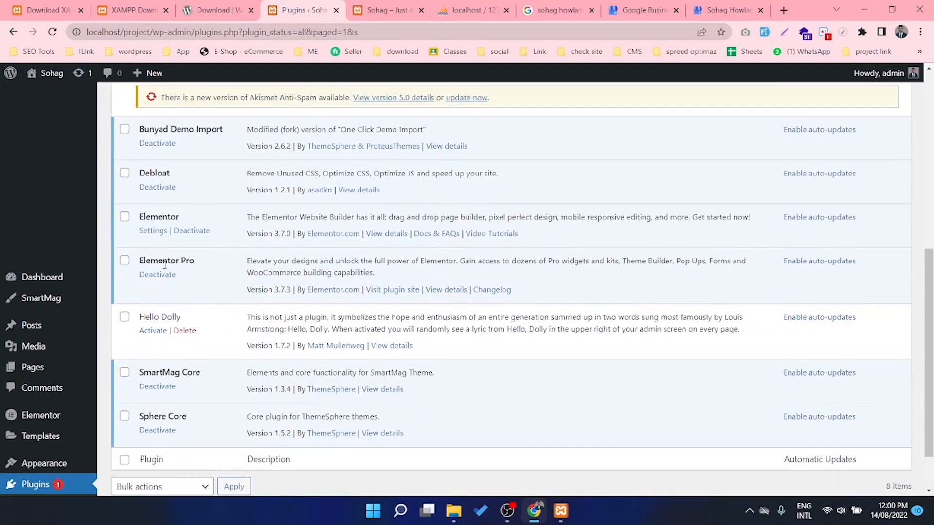
scroll(18, 257, "up", 8)
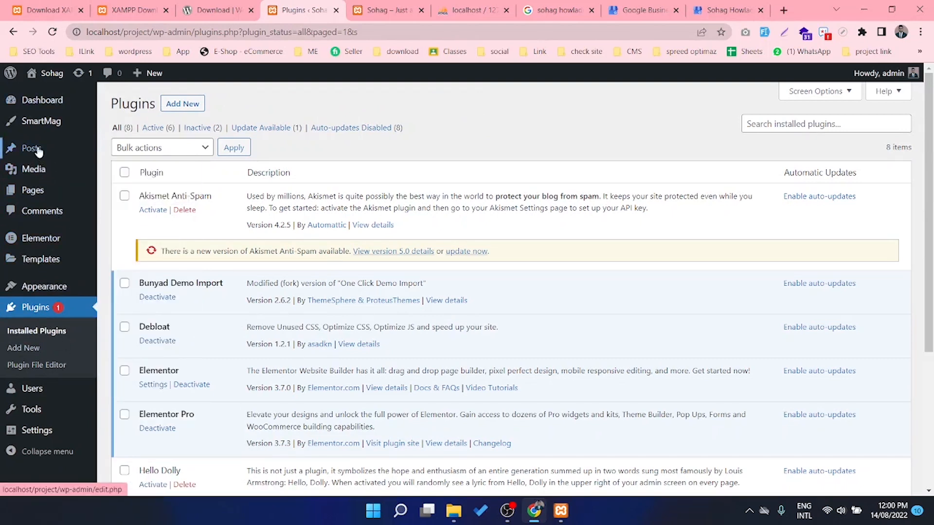
From Pages, open Homepage with 'Edit with Elementor' in a new tab and switch to it
mouse_move(39, 152)
mouse_move(36, 193)
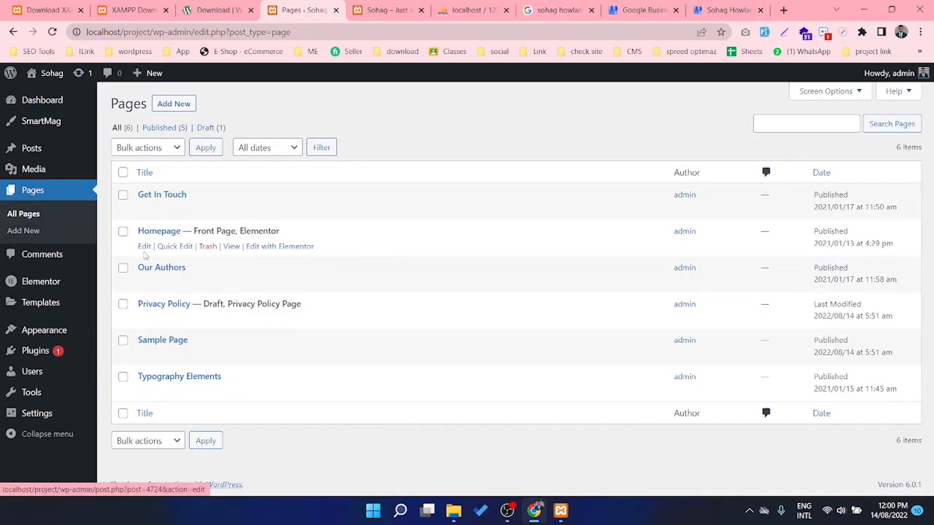
middle_click(276, 247)
left_click(422, 7)
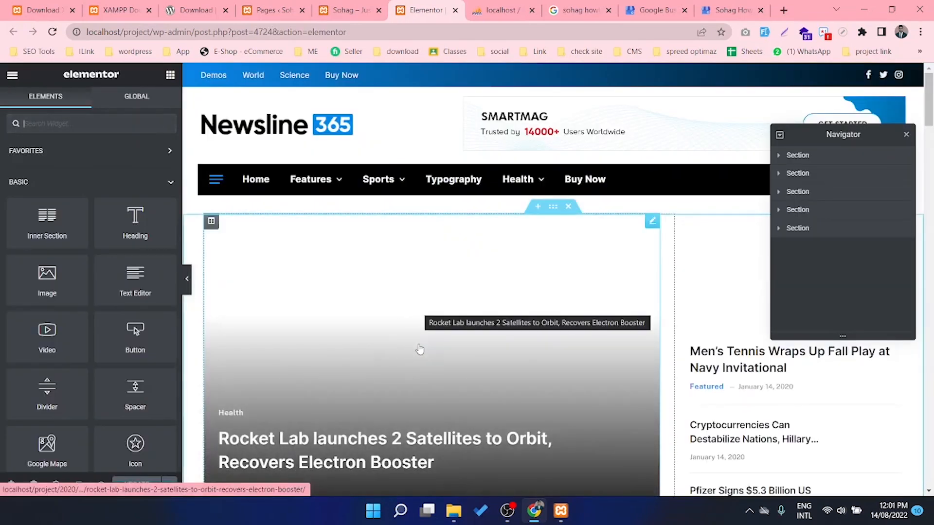
Drop a Video widget below the three-post row and check its default YouTube link
scroll(420, 349, "down", 12)
scroll(420, 349, "up", 6)
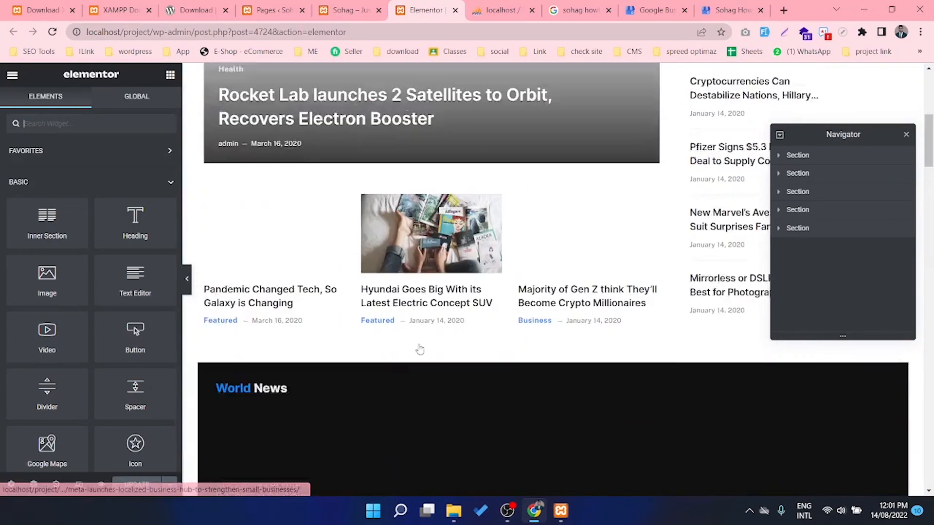
scroll(420, 349, "down", 3)
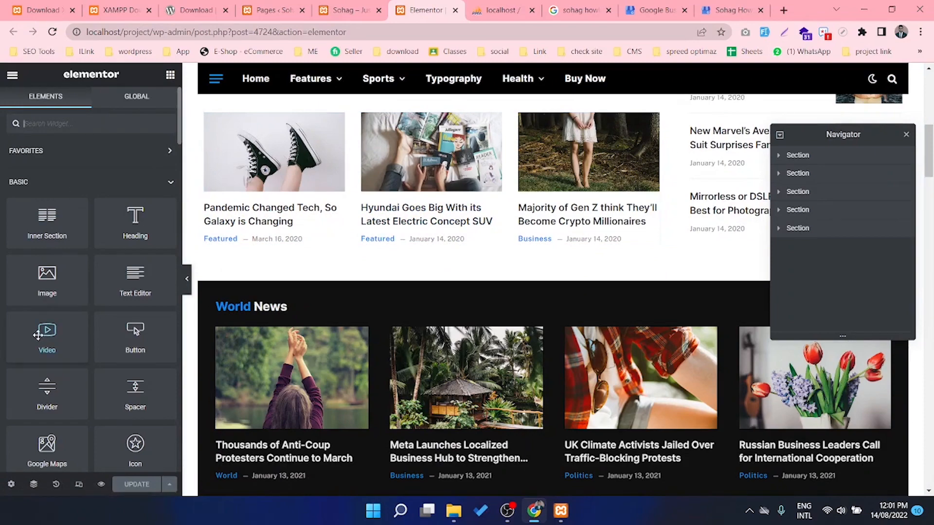
left_click_drag(38, 334, 438, 241)
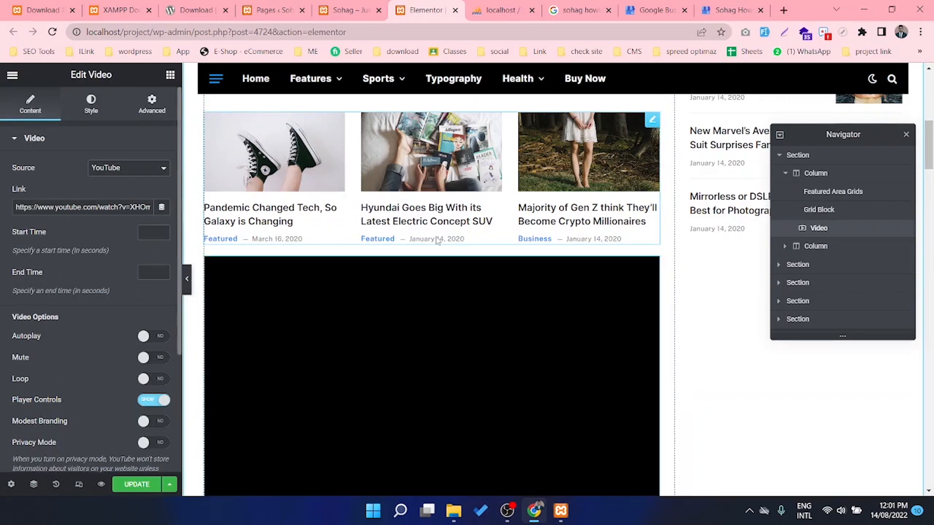
scroll(456, 320, "down", 3)
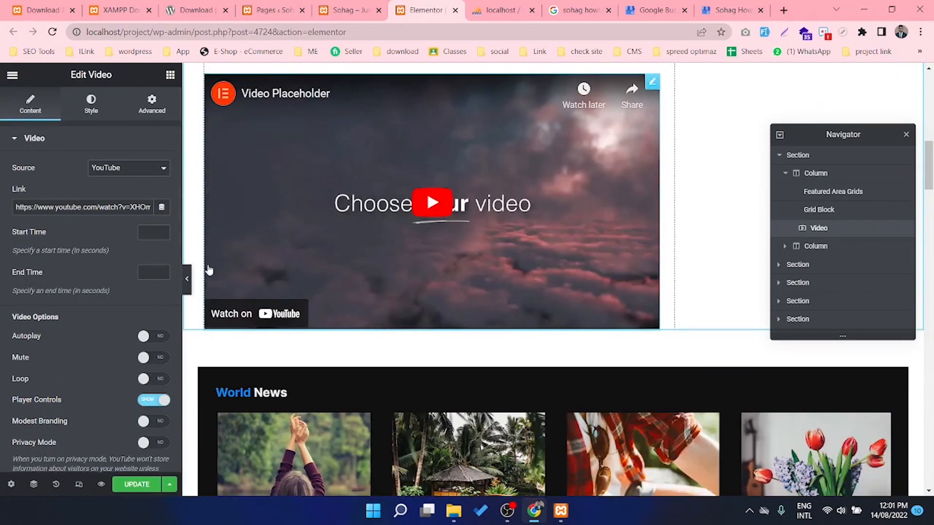
left_click(66, 206)
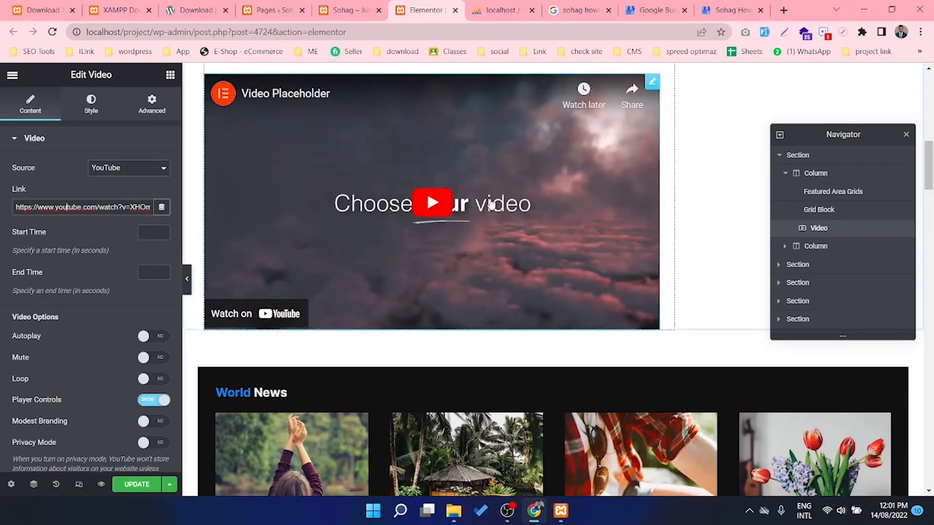
scroll(392, 358, "up", 3)
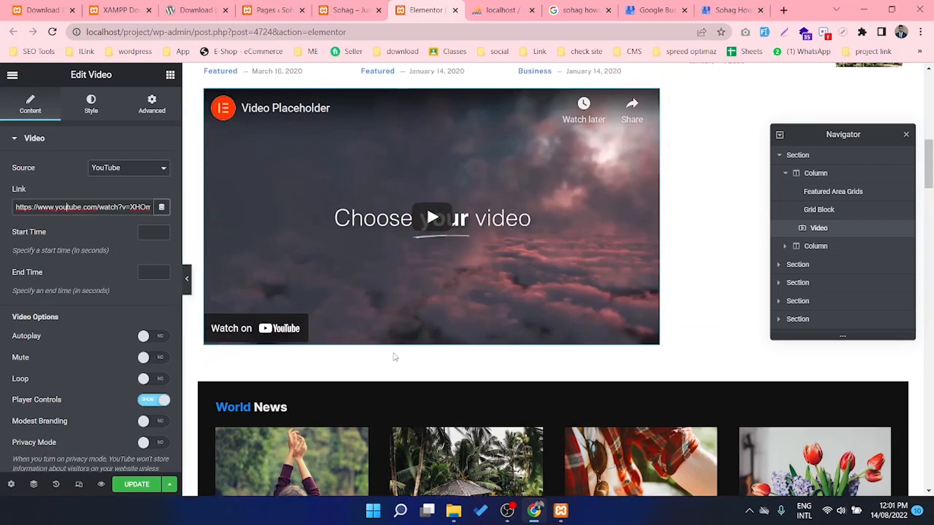
scroll(413, 354, "down", 3)
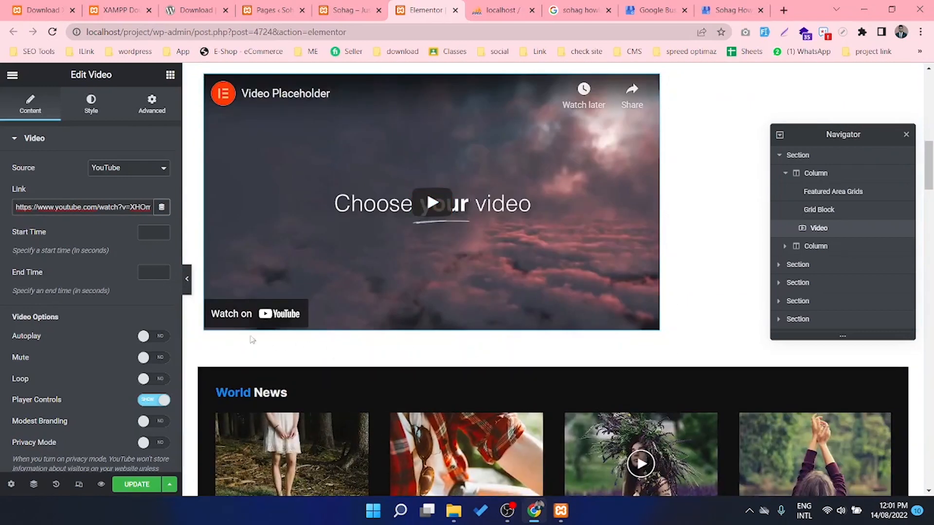
left_click(170, 74)
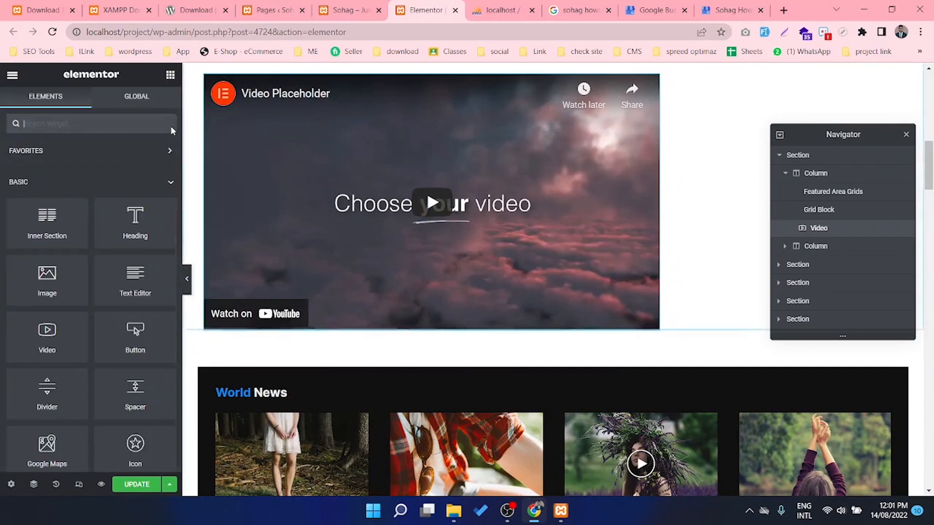
Place an Image widget below the video and insert 20.jpg from the Media Library
left_click_drag(29, 284, 417, 323)
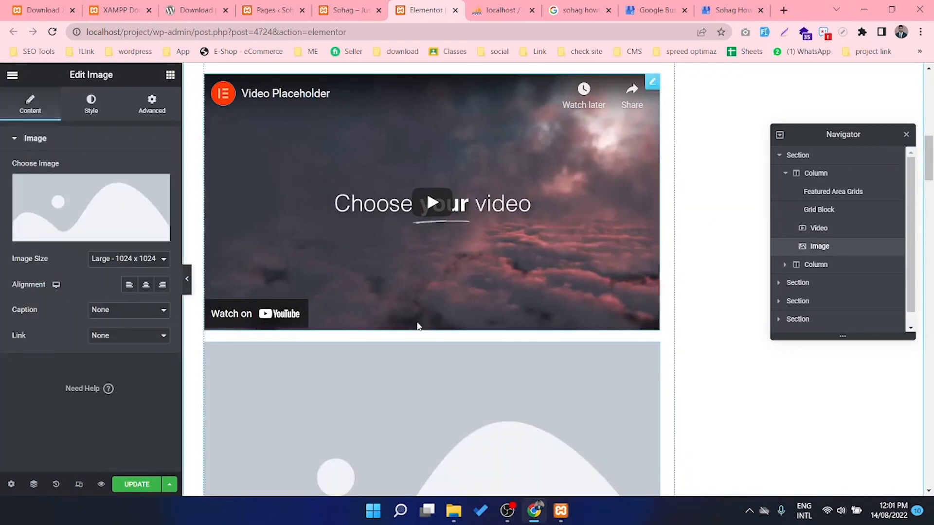
scroll(389, 349, "down", 3)
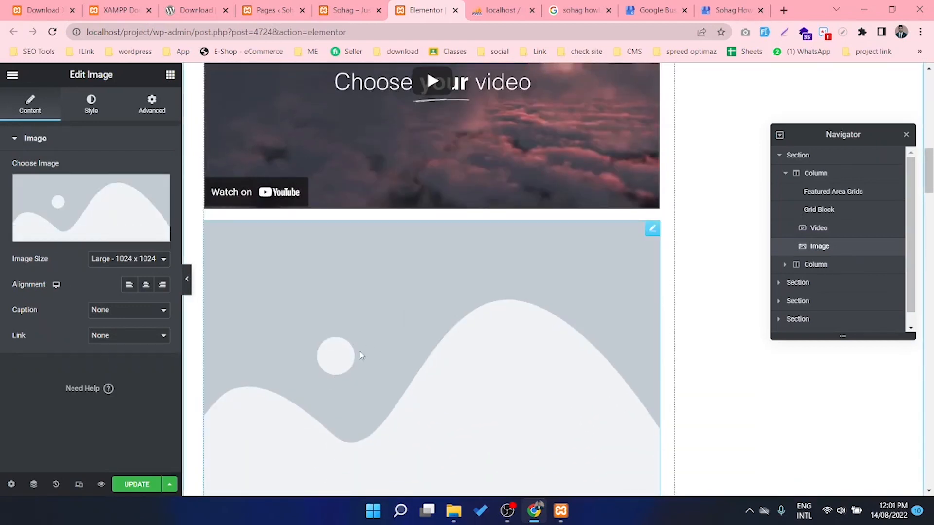
left_click(92, 214)
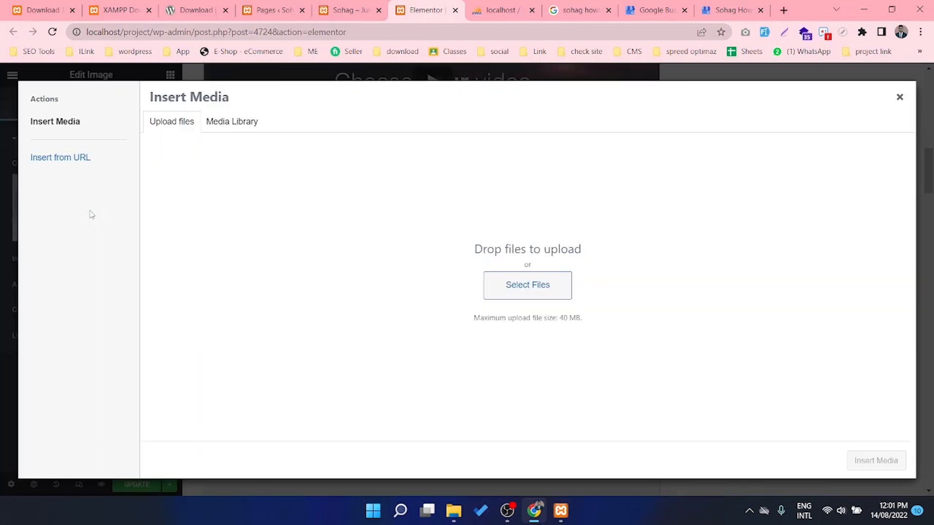
left_click(231, 125)
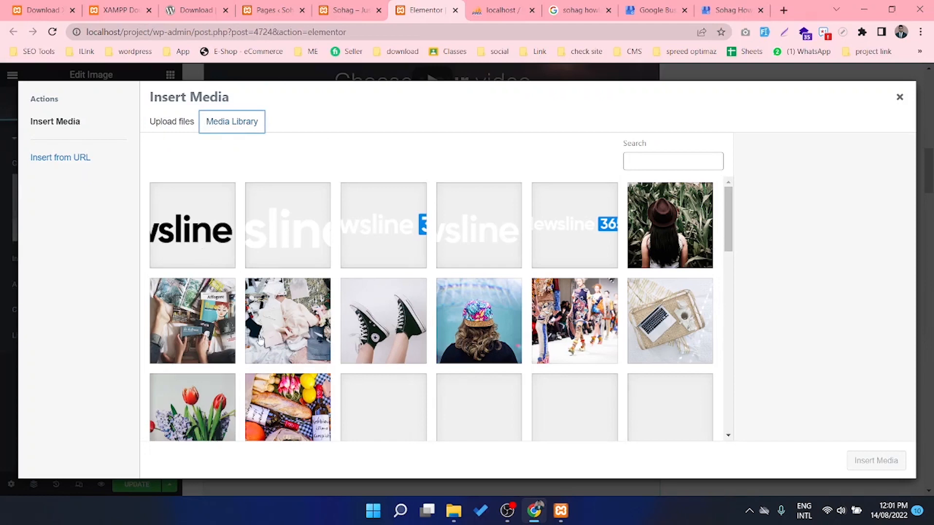
left_click(188, 329)
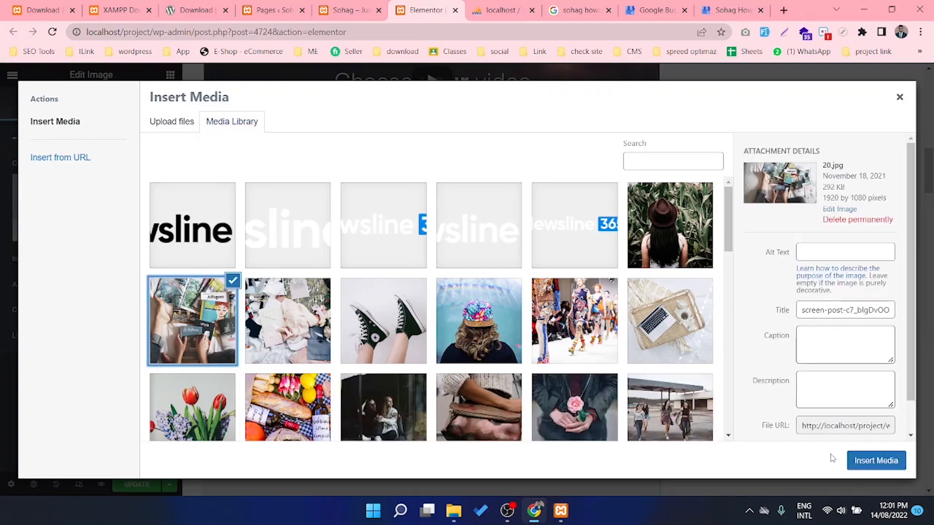
left_click(887, 464)
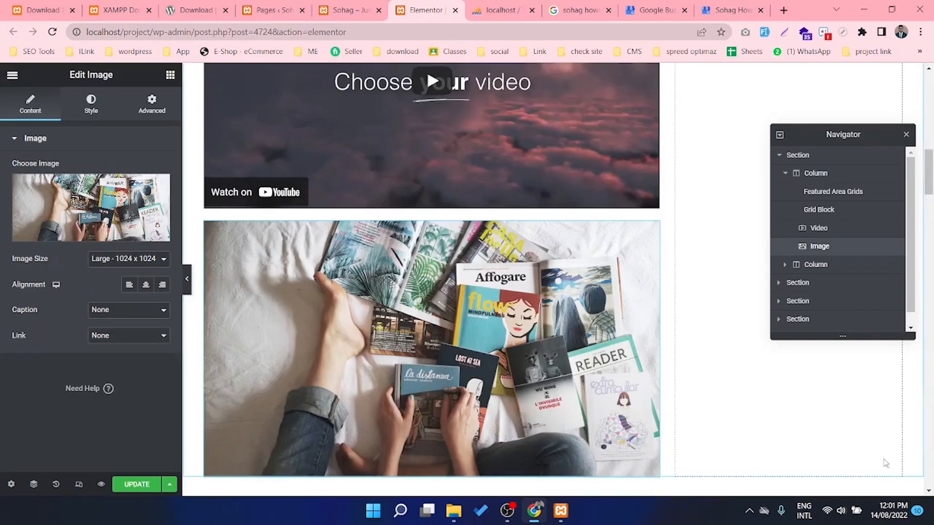
Reopen the media chooser, browse the alternatives, and keep the 20.jpg magazines photo
left_click(96, 203)
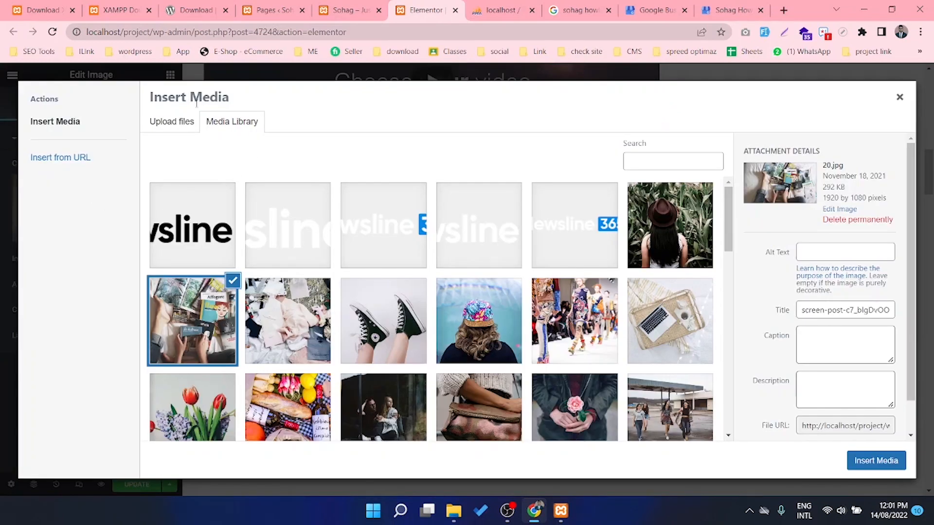
left_click(175, 123)
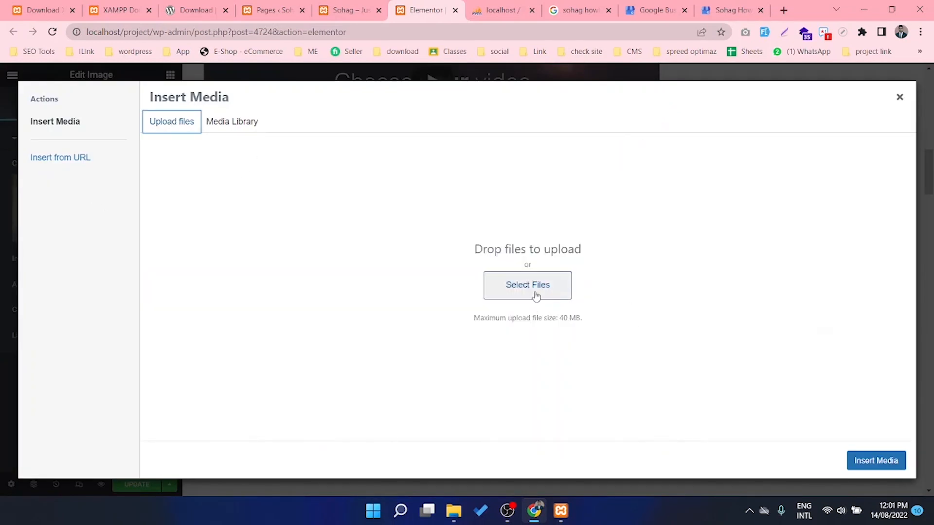
left_click(232, 123)
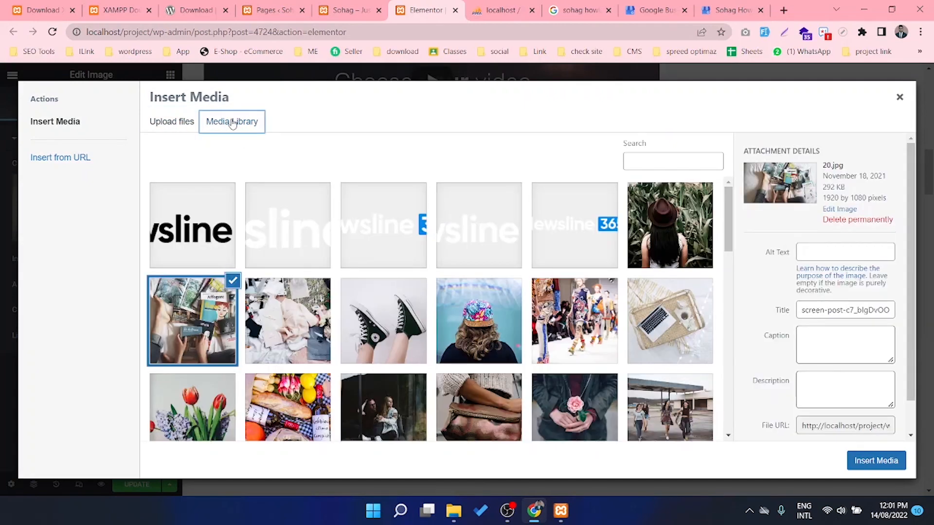
left_click(397, 341)
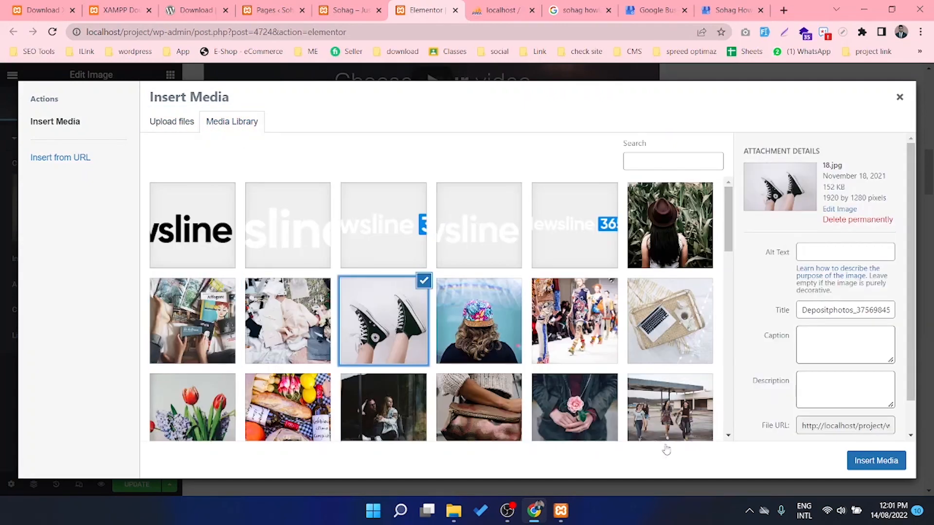
left_click(877, 462)
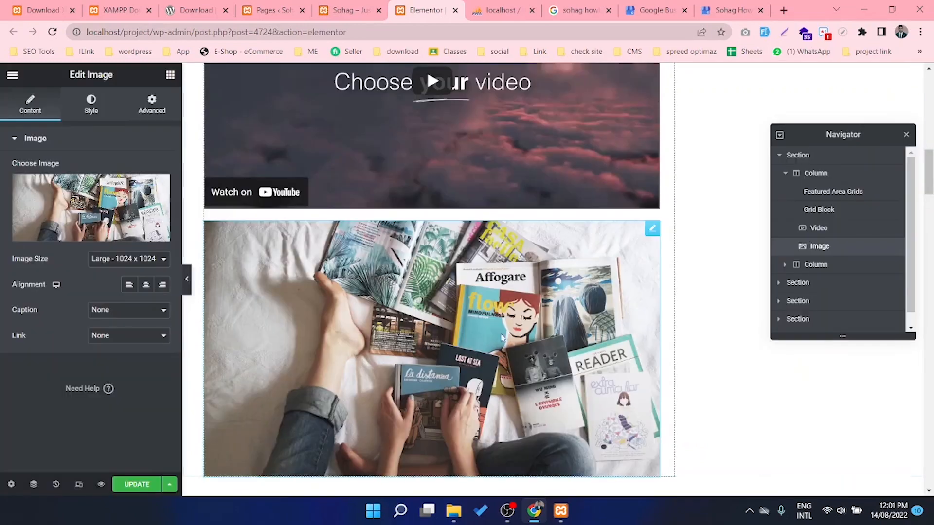
scroll(494, 344, "down", 5)
scroll(556, 348, "up", 4)
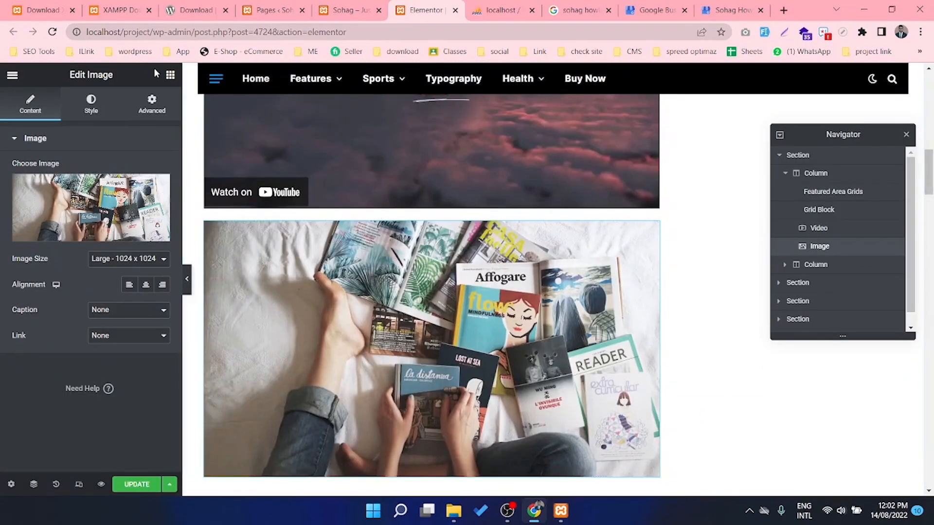
Drag a Heading widget between the Video and Image widgets, then scroll through the page
left_click(170, 74)
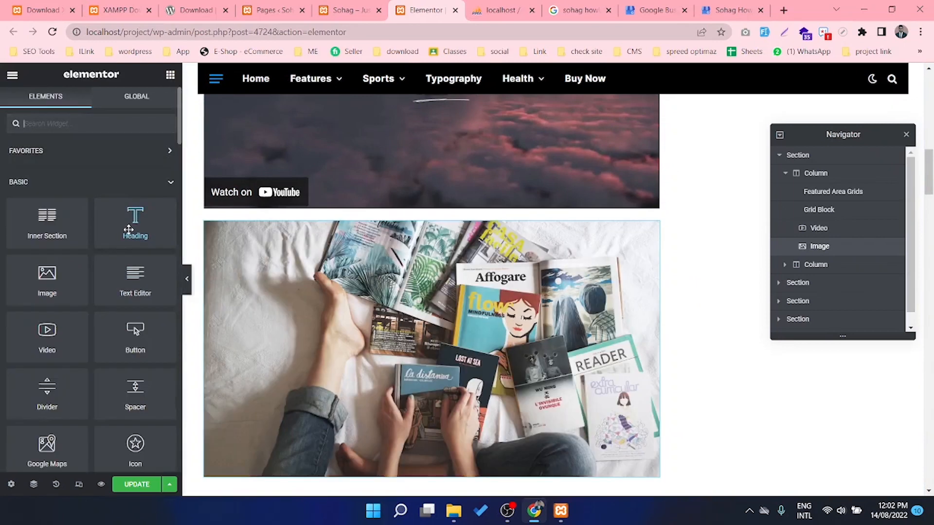
left_click_drag(129, 230, 385, 199)
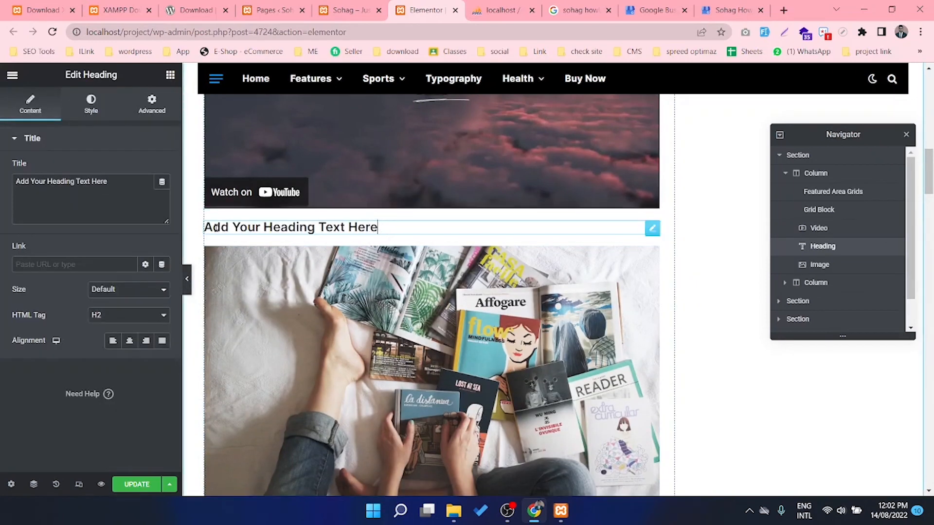
scroll(490, 347, "down", 6)
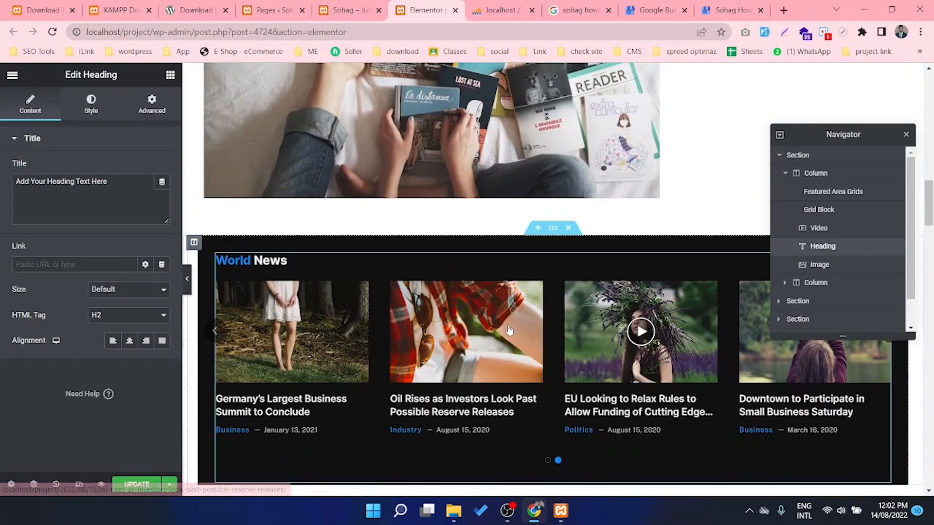
scroll(490, 348, "down", 5)
scroll(451, 264, "up", 18)
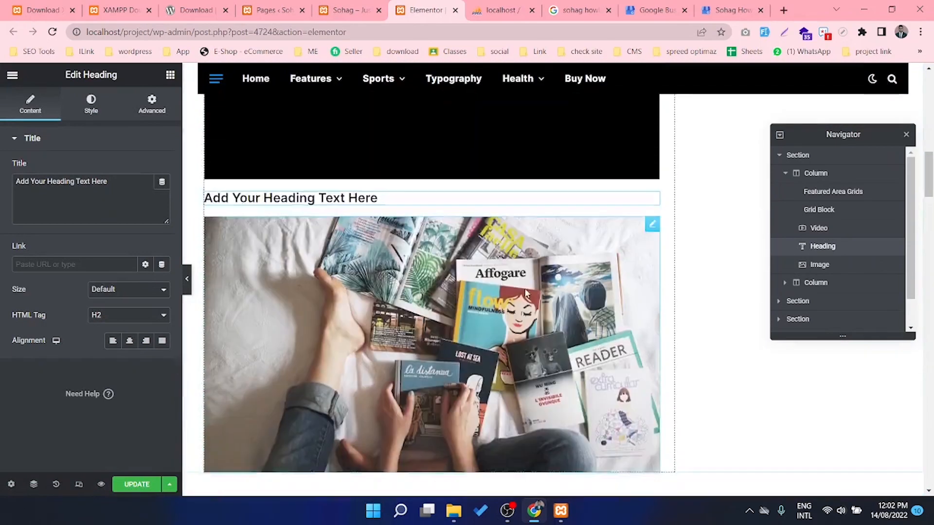
scroll(450, 264, "up", 10)
scroll(450, 264, "down", 12)
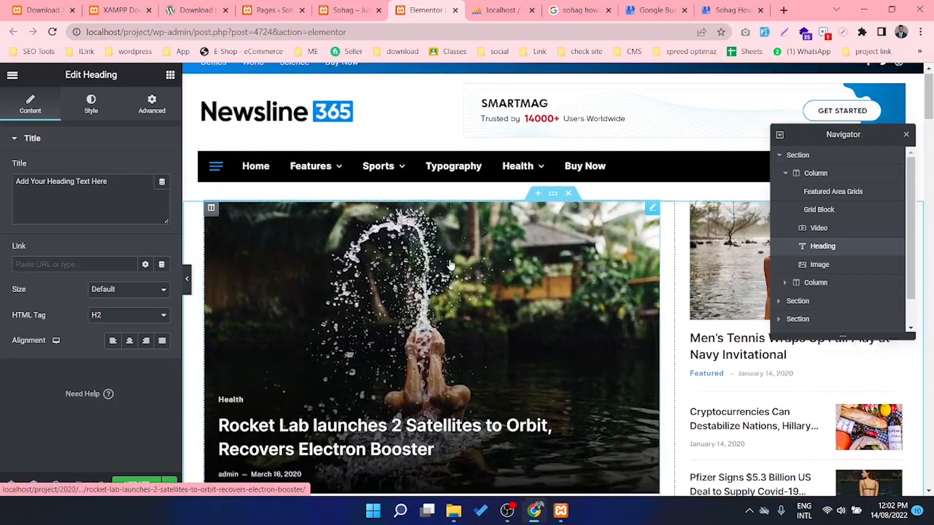
scroll(450, 264, "down", 10)
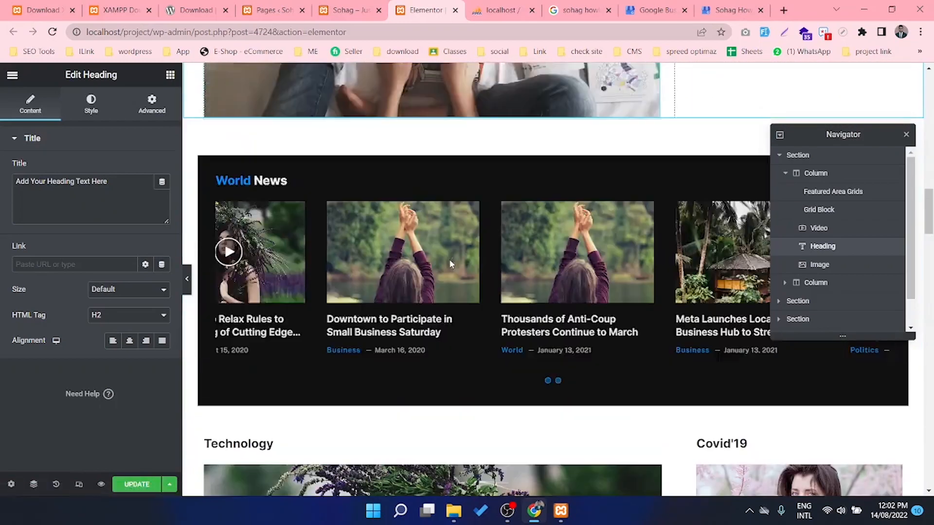
scroll(451, 264, "down", 5)
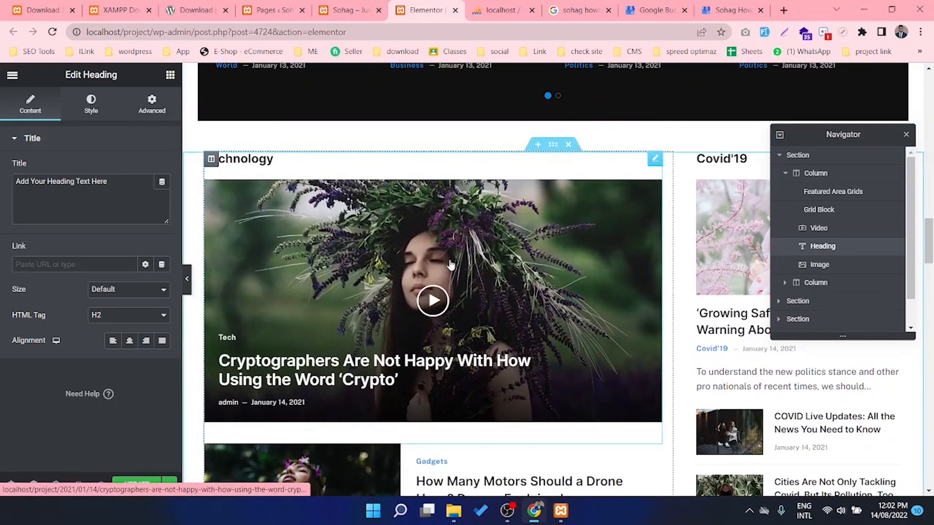
scroll(450, 264, "down", 3)
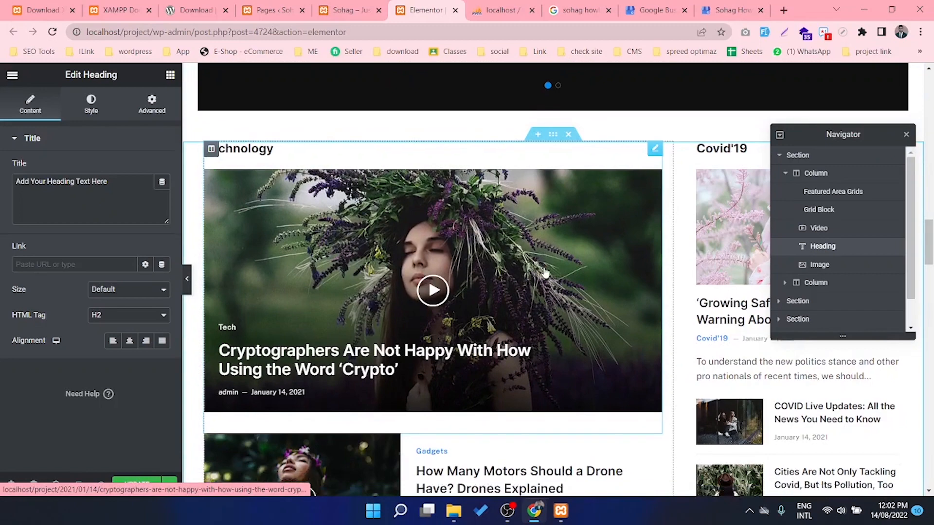
scroll(397, 283, "down", 4)
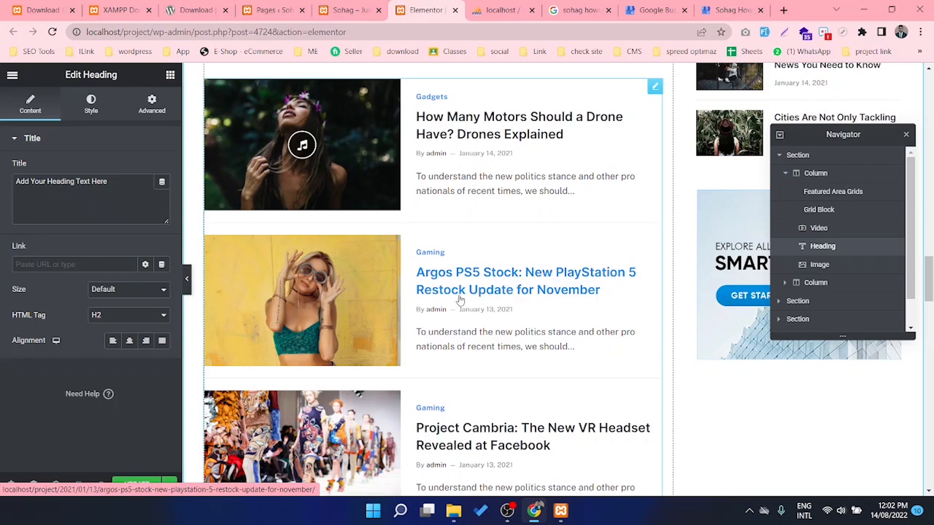
scroll(486, 359, "down", 1)
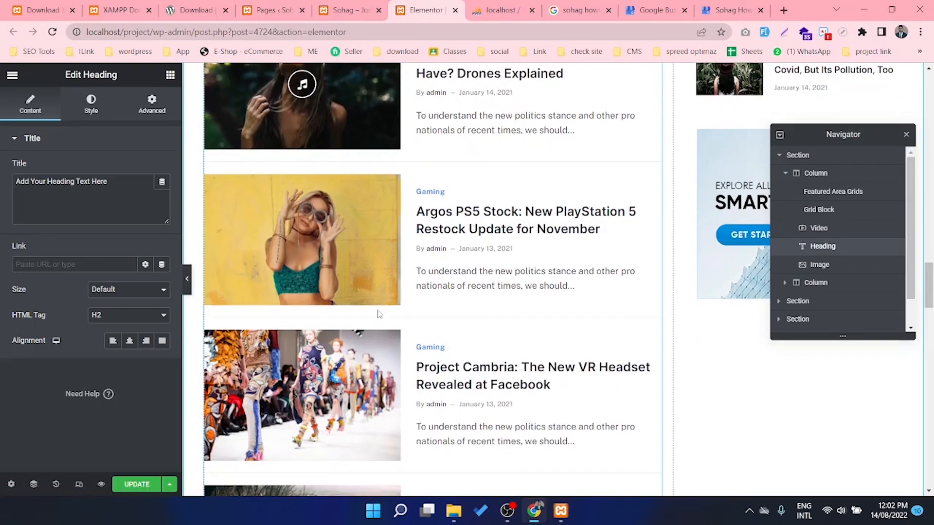
scroll(543, 302, "down", 2)
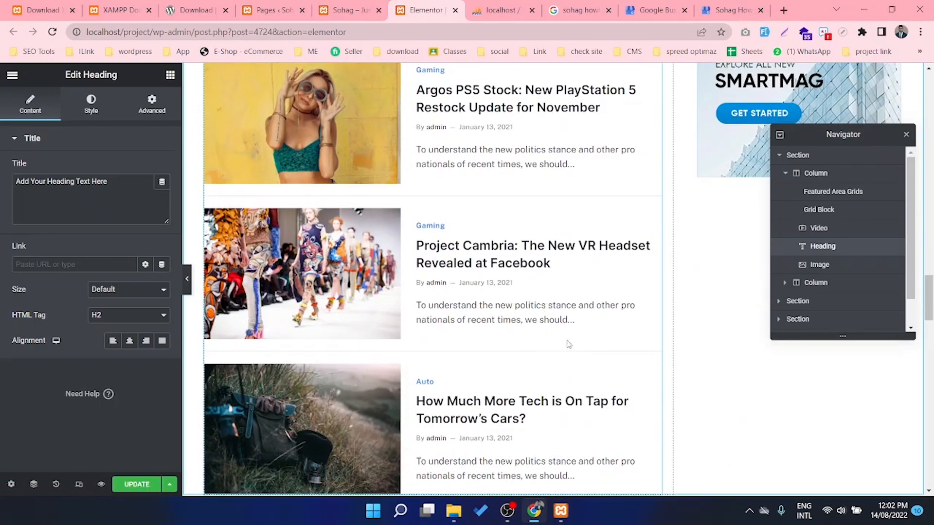
scroll(642, 340, "down", 3)
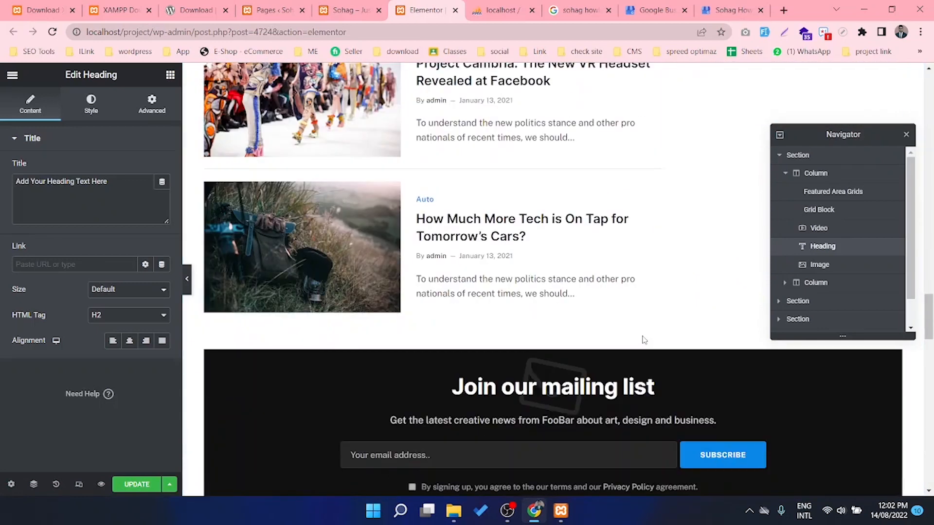